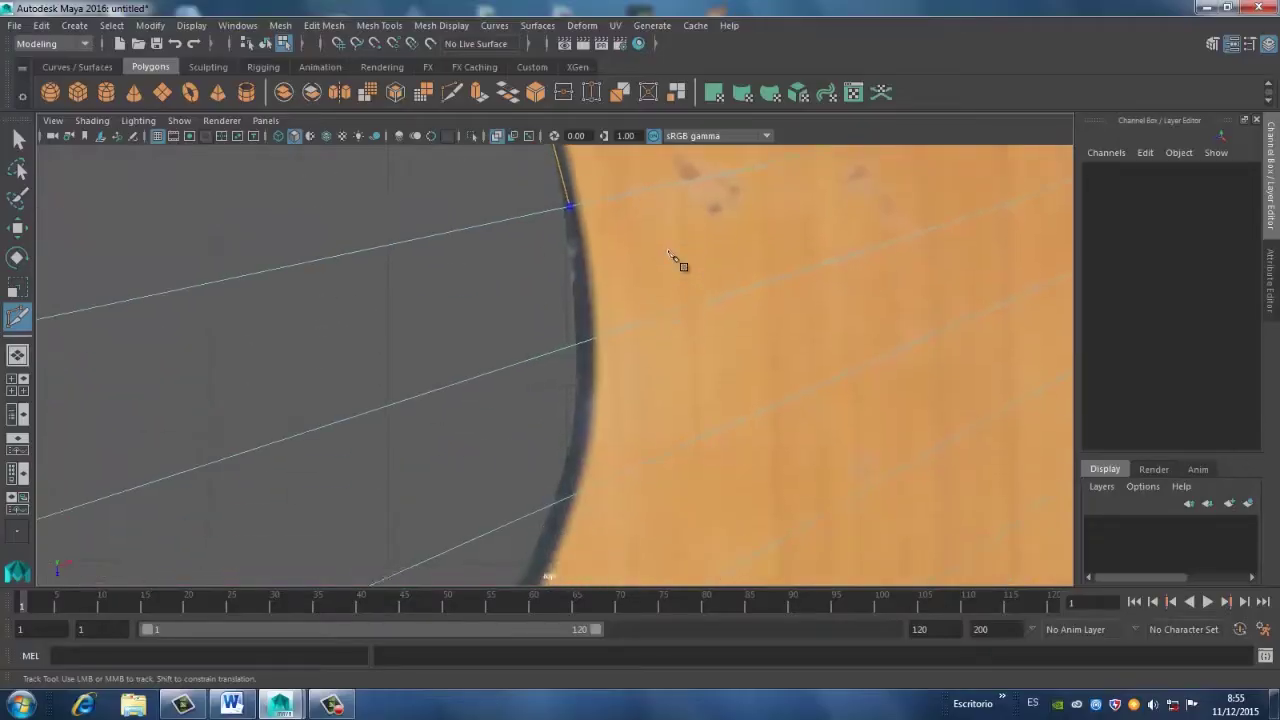
Place Multi-Cut points where the mesh edges cross the wood outline of the guitar reference
left_click(588, 336)
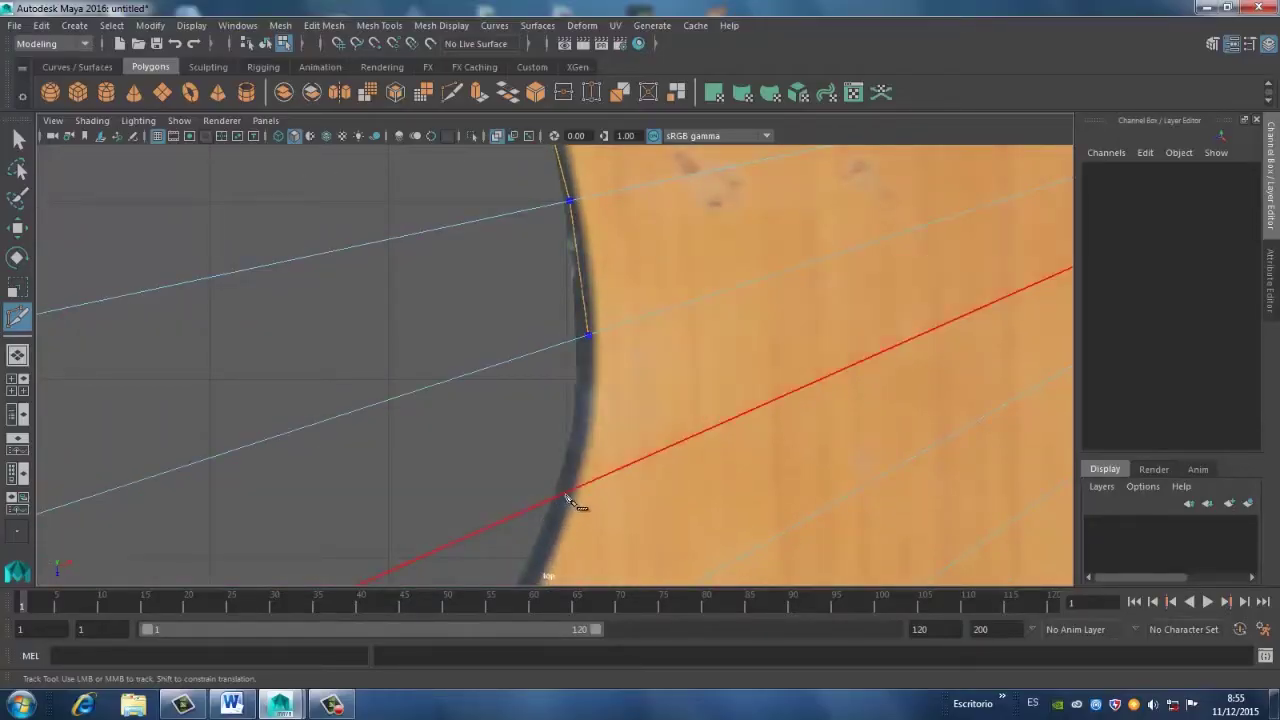
left_click(570, 497)
middle_click_drag(586, 543, 751, 283, "alt")
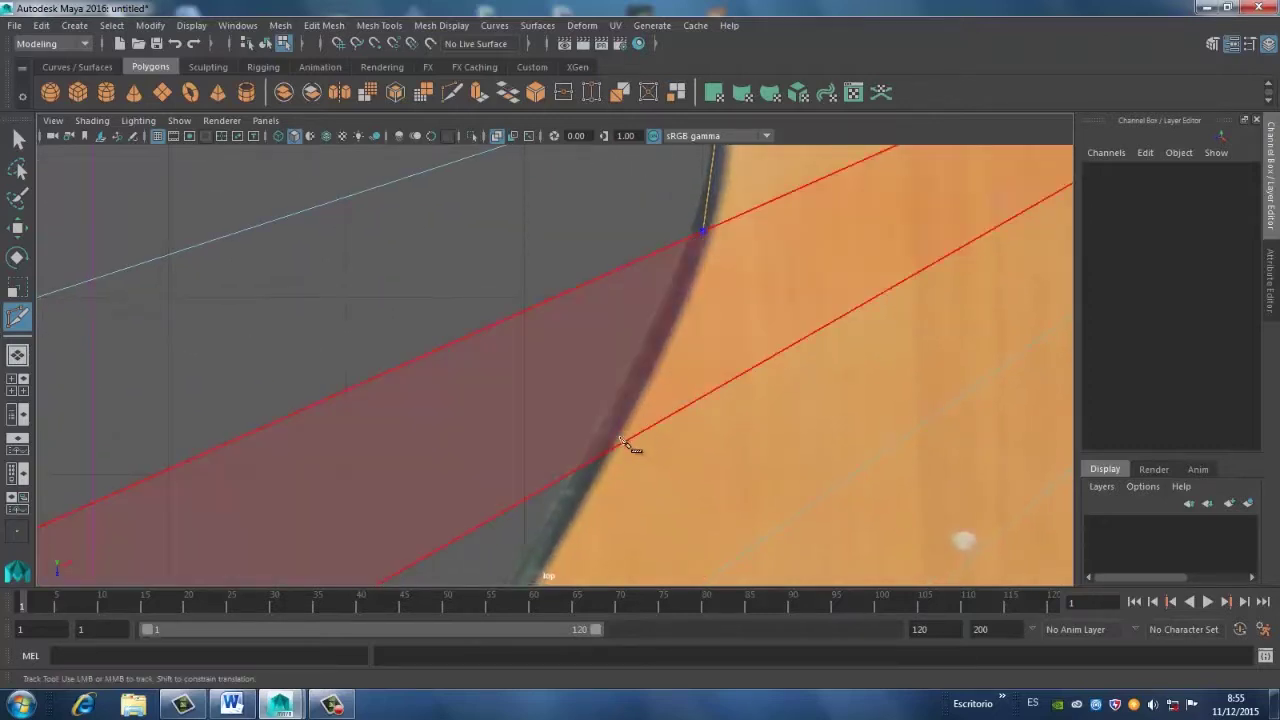
left_click(598, 464)
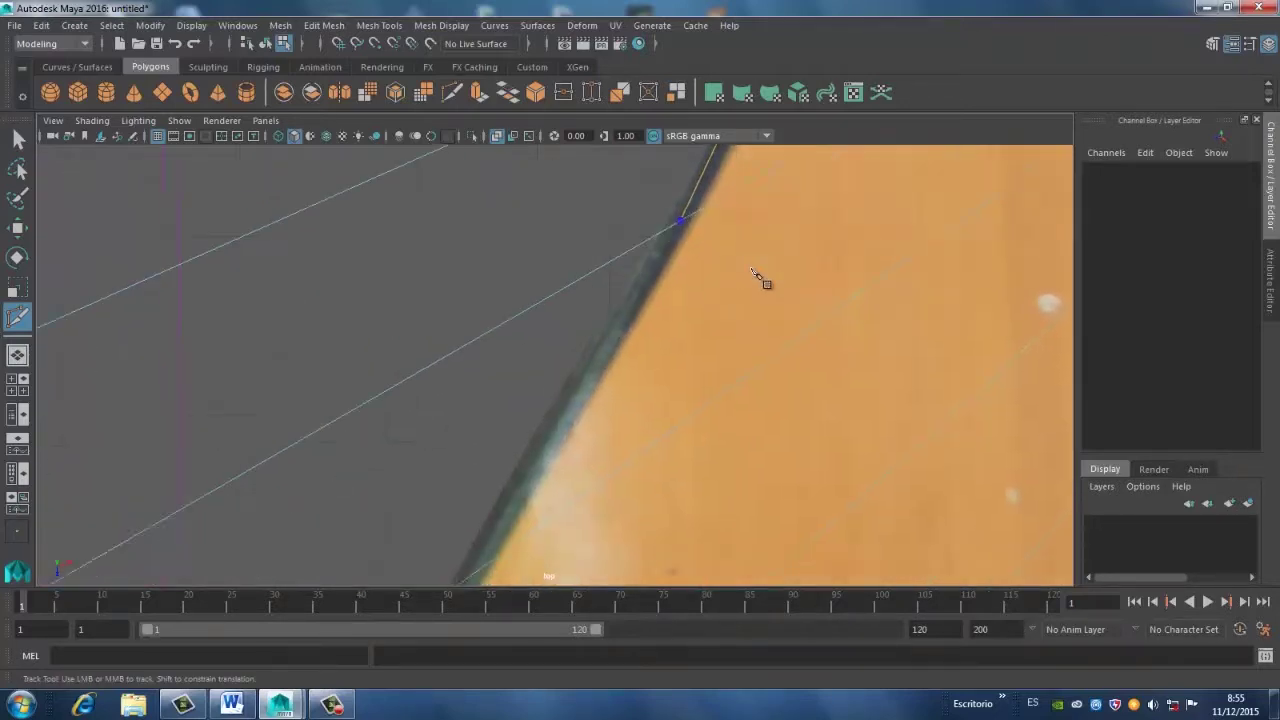
middle_click_drag(532, 483, 565, 415, "alt")
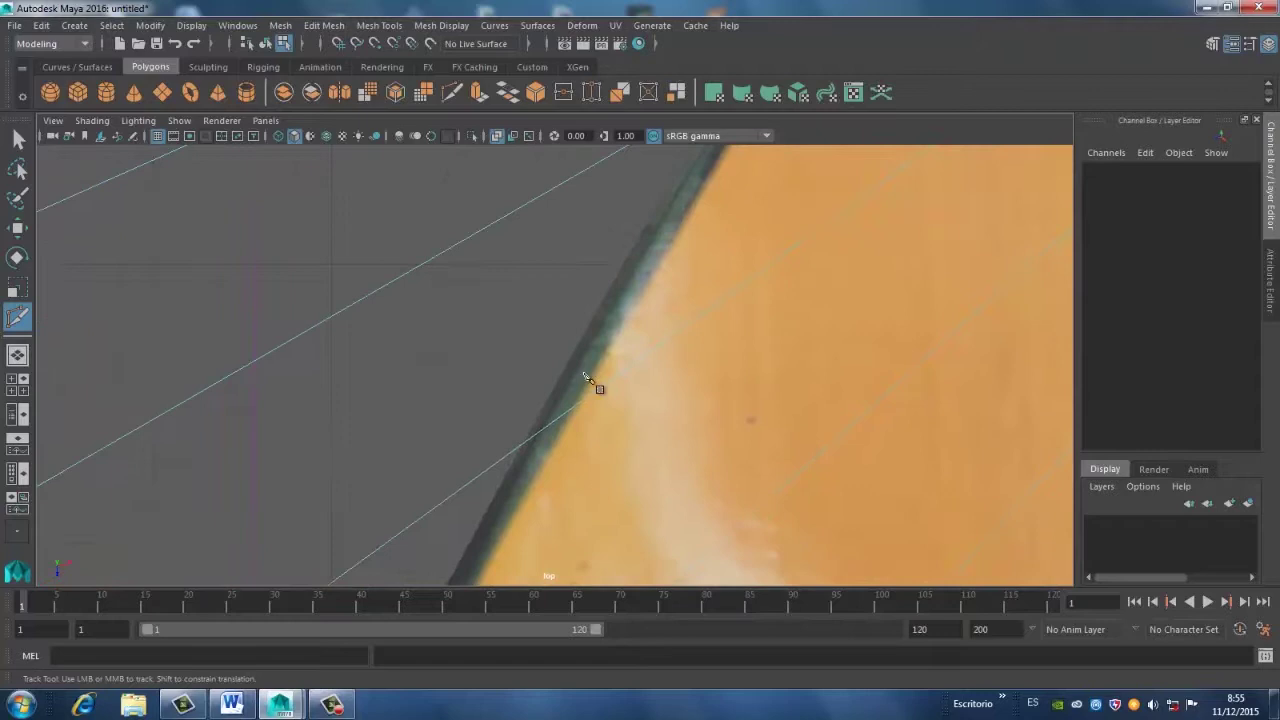
left_click(560, 428)
middle_click_drag(600, 509, 700, 243, "alt")
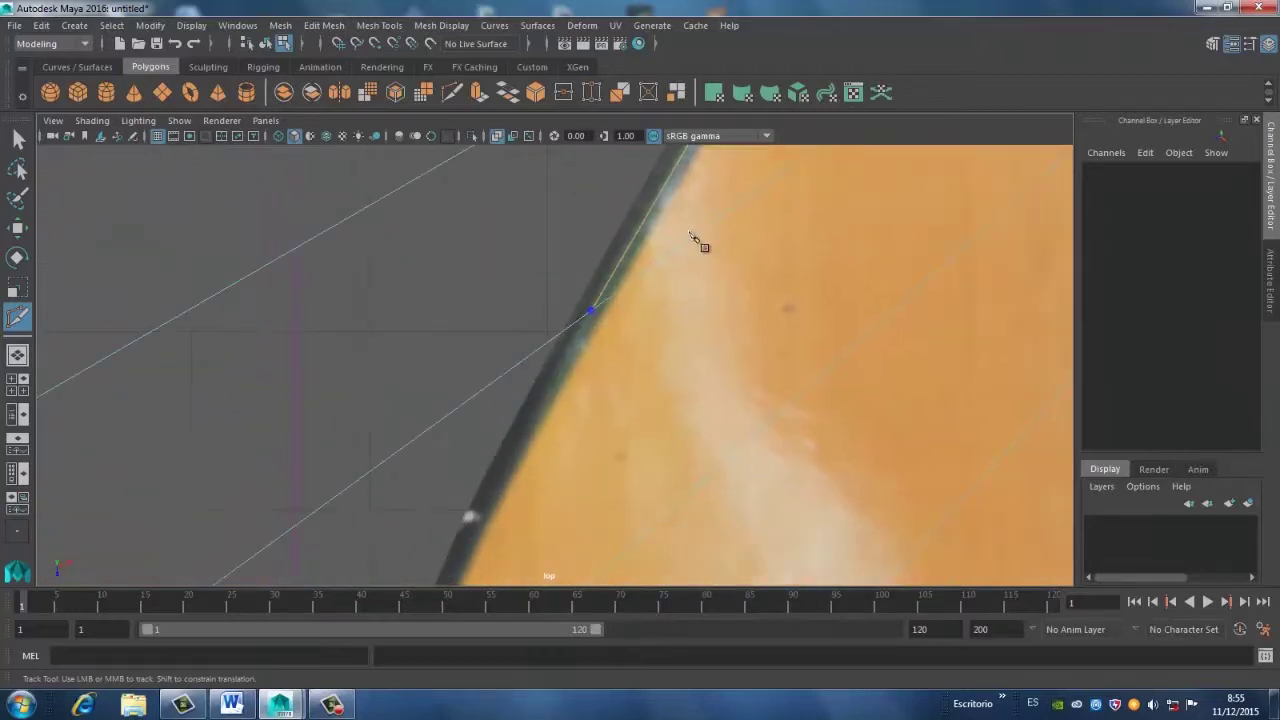
middle_click_drag(588, 470, 705, 289, "alt")
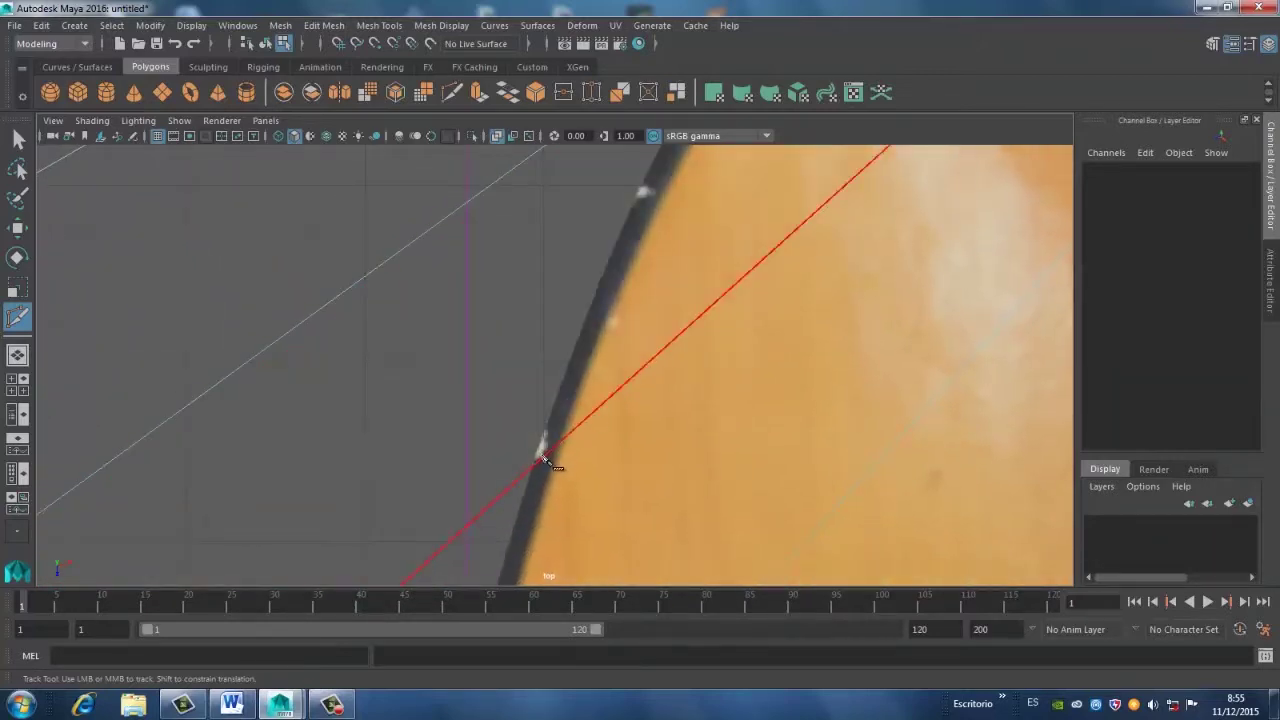
Follow the curved body edge and add a cut point on the lower curve
scroll(737, 300, "up", 2)
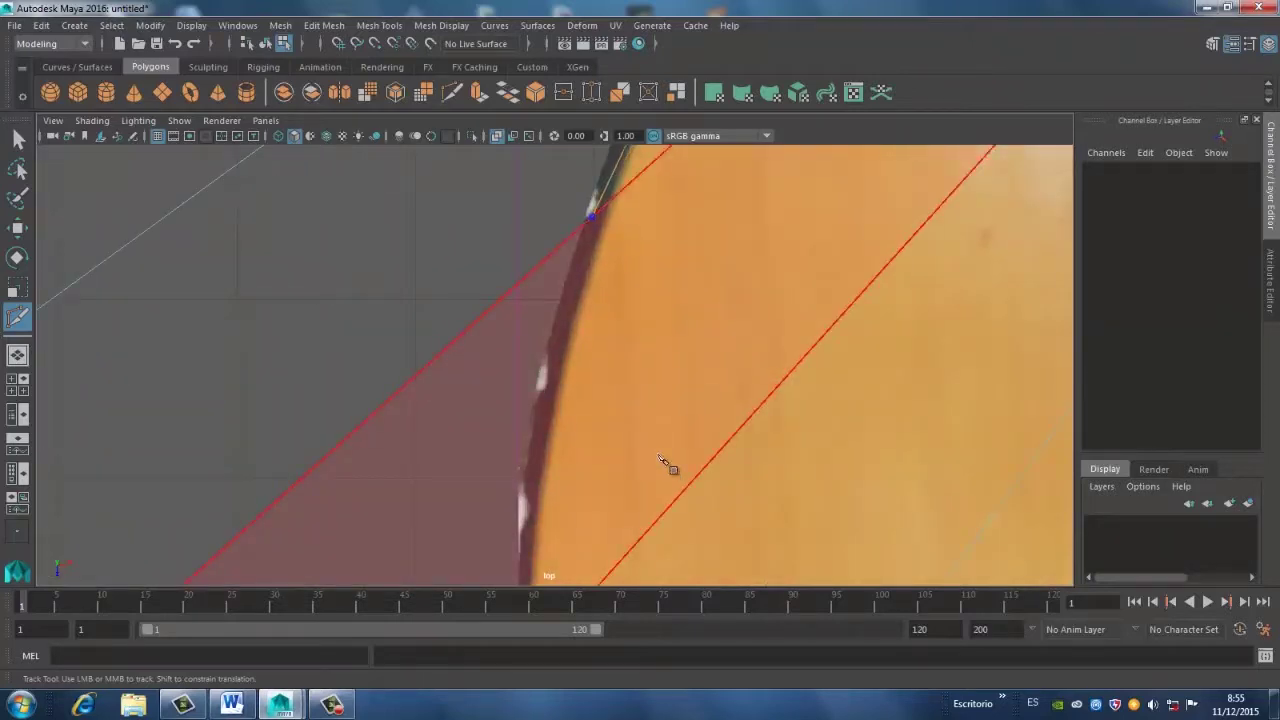
scroll(660, 318, "up", 2)
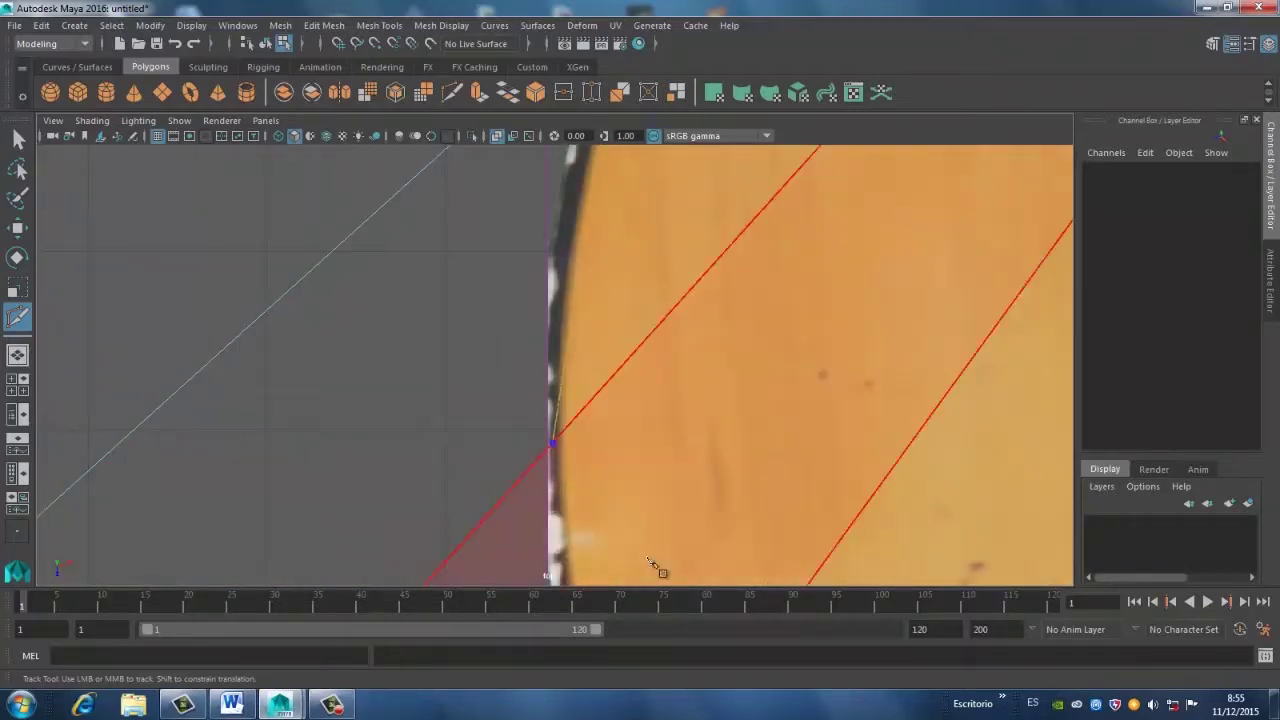
middle_click_drag(665, 490, 660, 350, "alt")
middle_click_drag(642, 514, 640, 334, "alt")
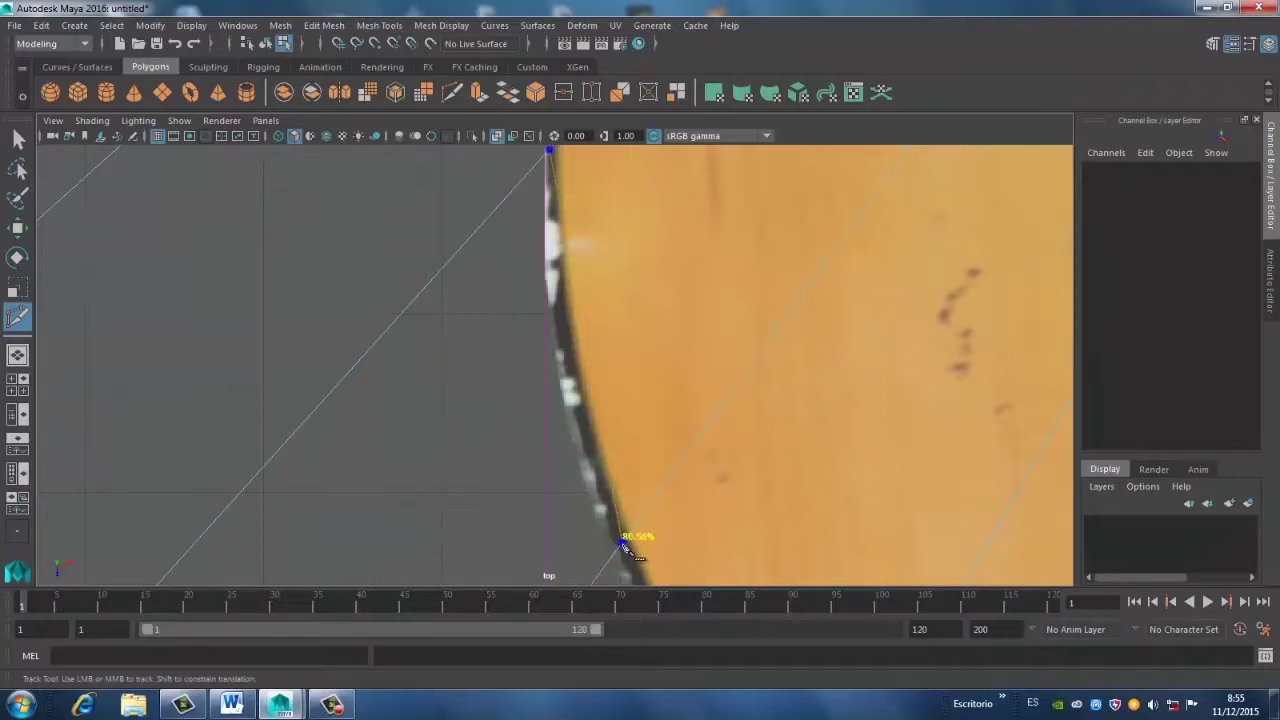
mouse_move(686, 563)
middle_mouse_down("alt")
mouse_move(600, 334)
mouse_move(657, 423)
mouse_move(565, 330)
middle_mouse_up("alt")
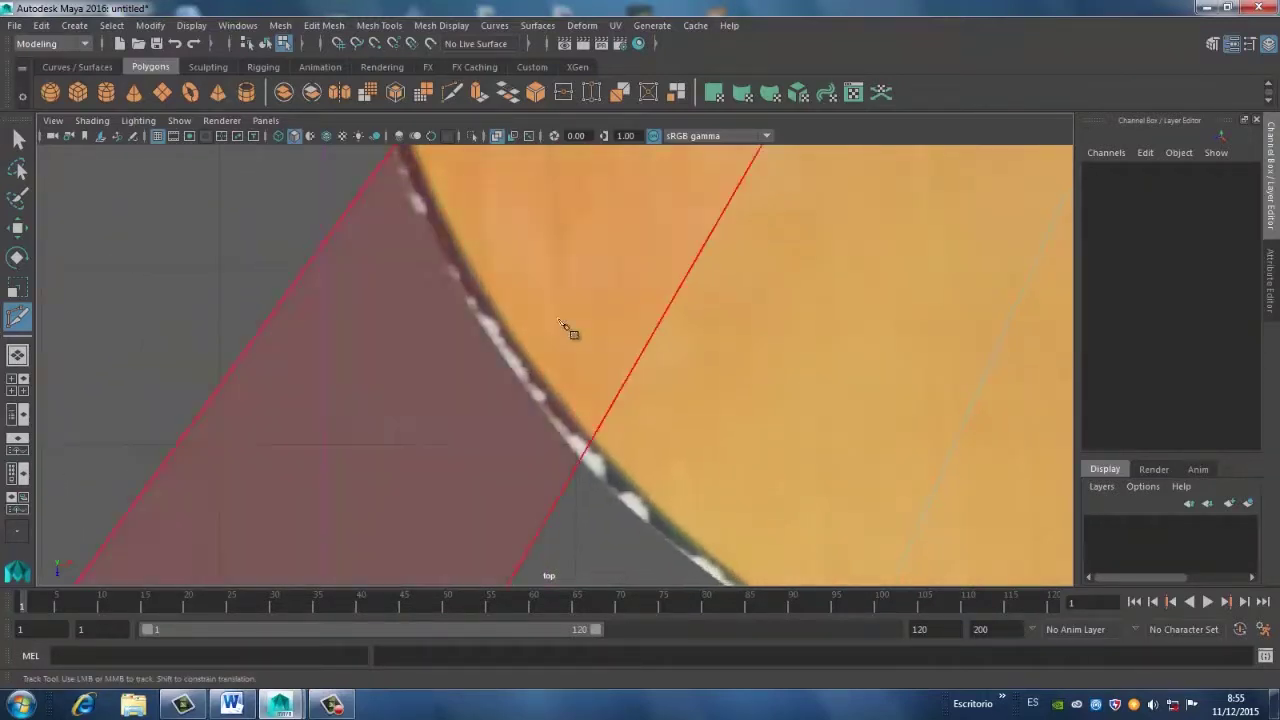
mouse_move(780, 529)
middle_mouse_down("alt")
mouse_move(586, 280)
mouse_move(643, 423)
middle_mouse_up("alt")
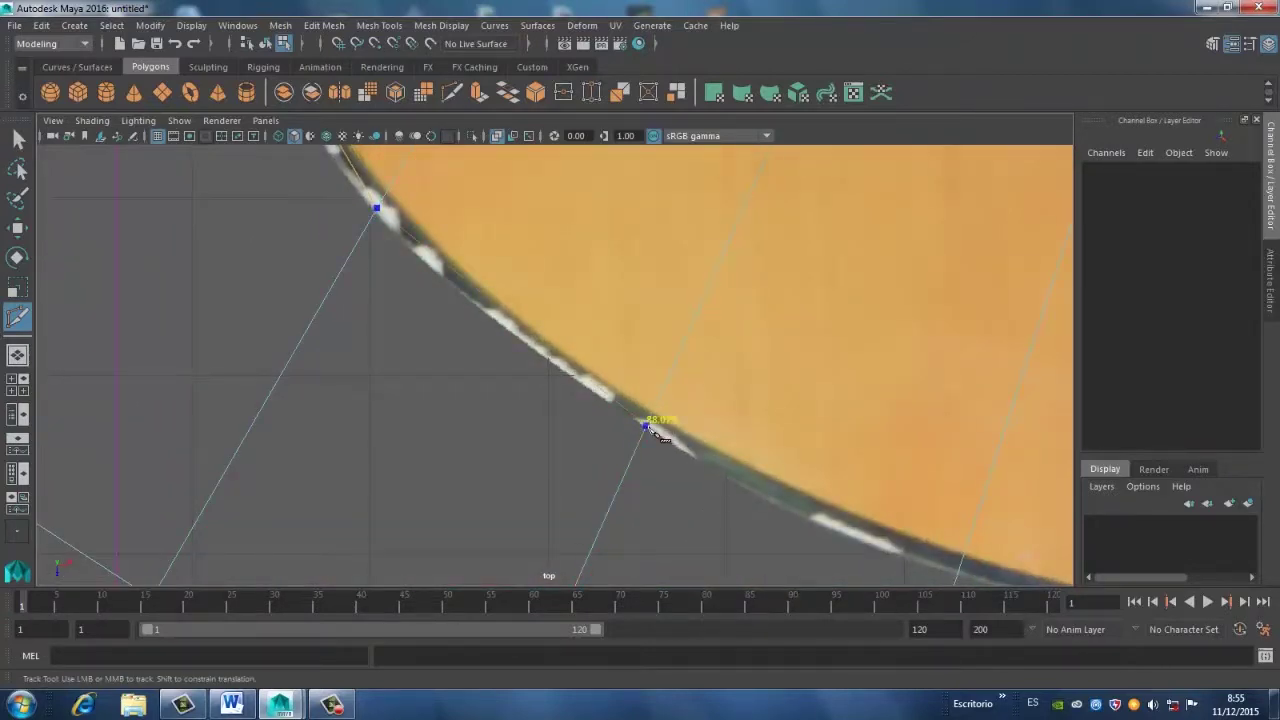
mouse_move(920, 480)
middle_mouse_down("alt")
mouse_move(669, 286)
mouse_move(716, 370)
middle_mouse_up("alt")
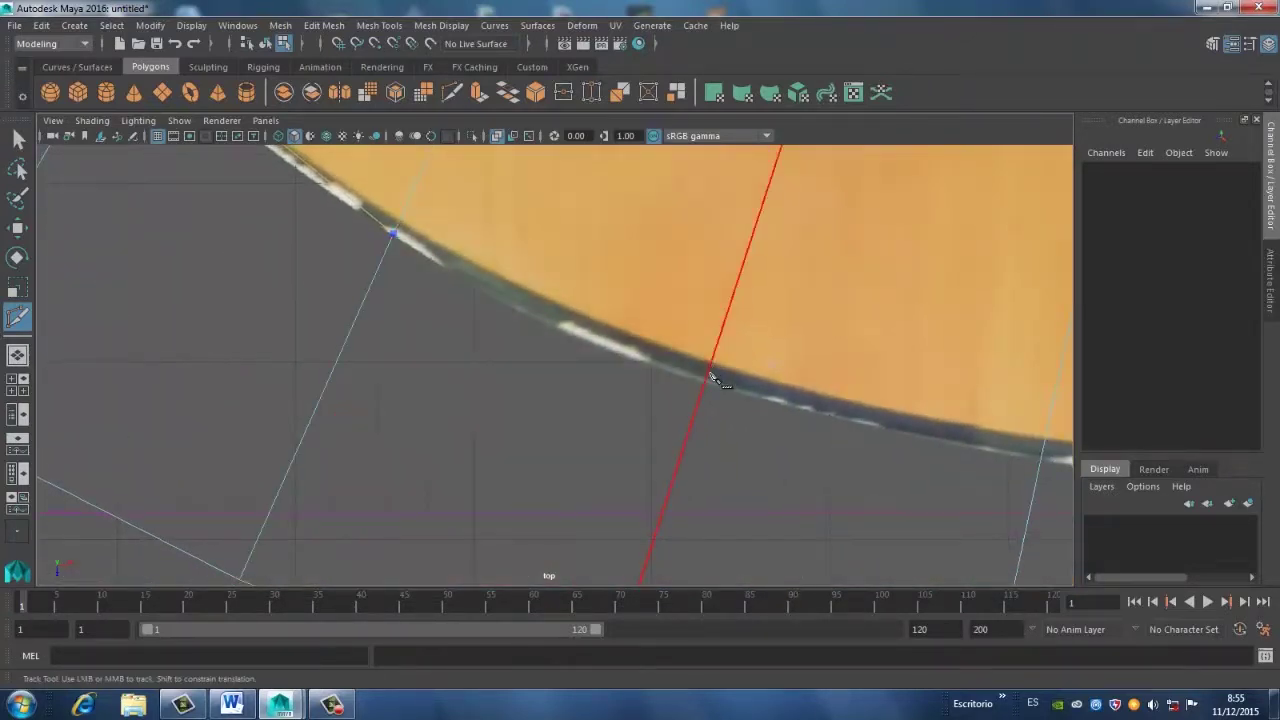
left_click(710, 368)
middle_click_drag(984, 430, 710, 369, "alt")
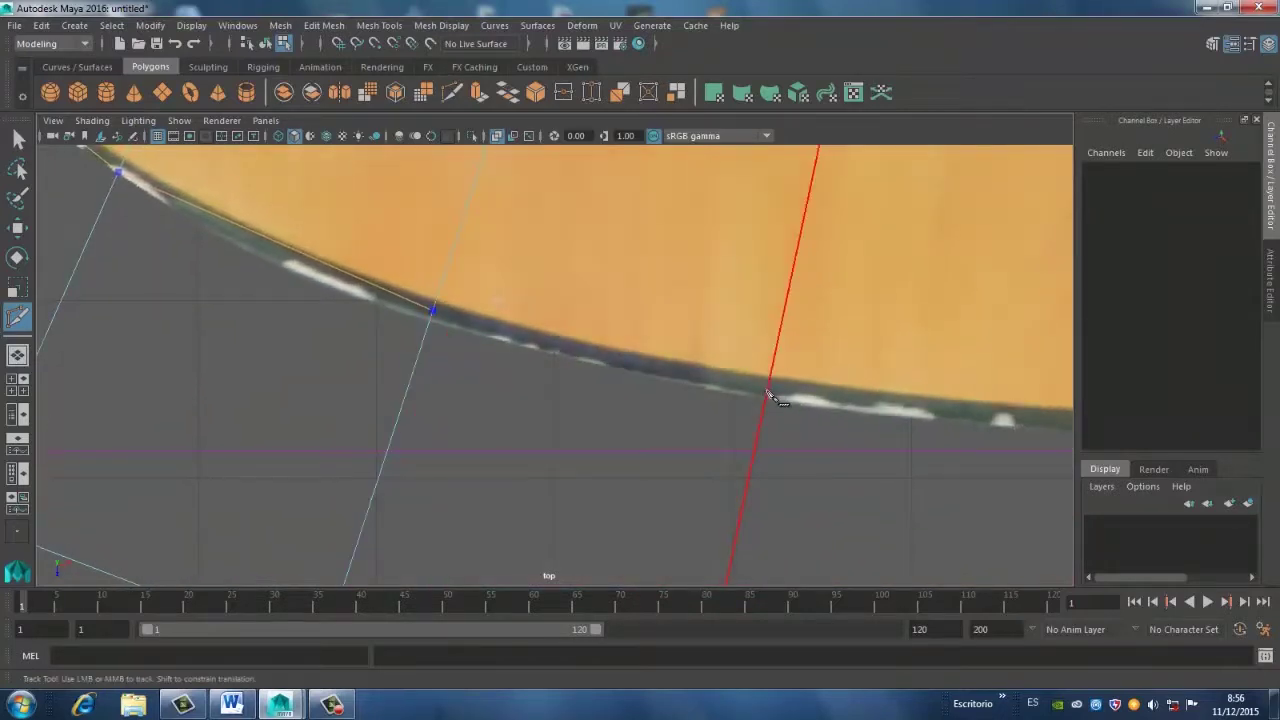
scroll(803, 414, "down", 5)
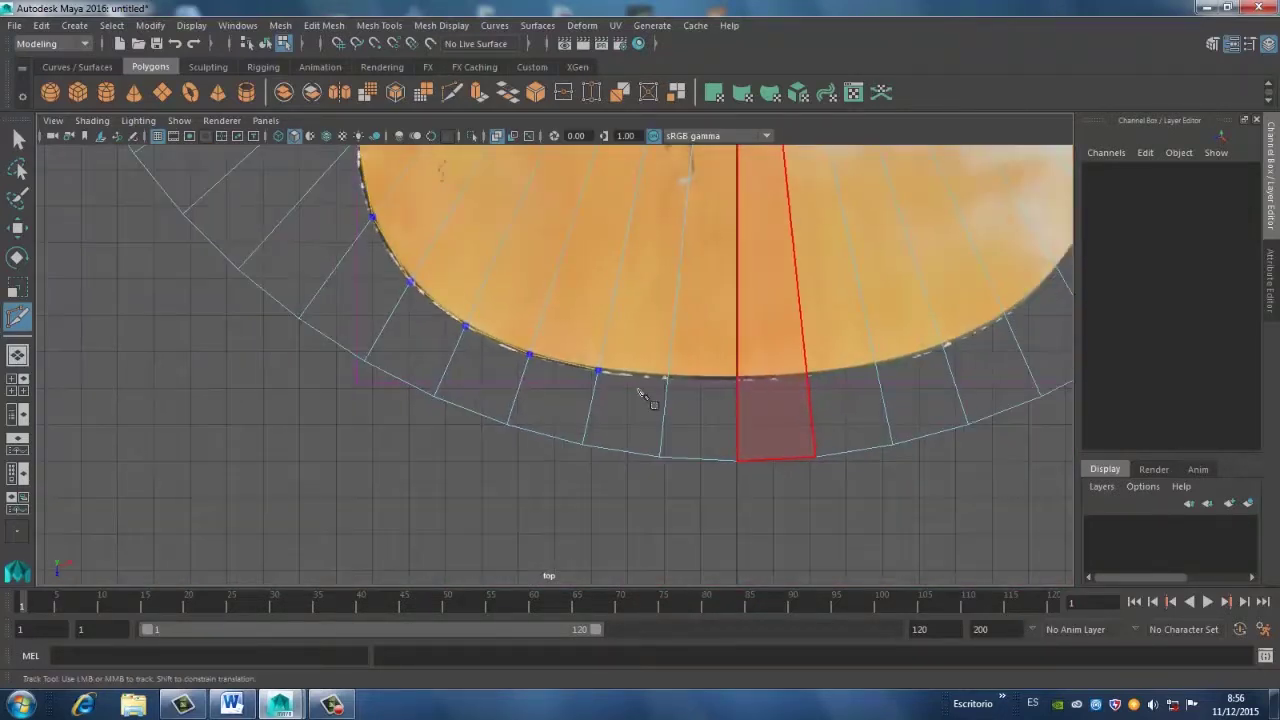
Zoom out and cut across the radial edges along the bottom curve of the body
middle_click_drag(790, 412, 520, 420, "alt")
scroll(518, 414, "up", 2)
scroll(515, 416, "up", 2)
scroll(510, 420, "up", 1)
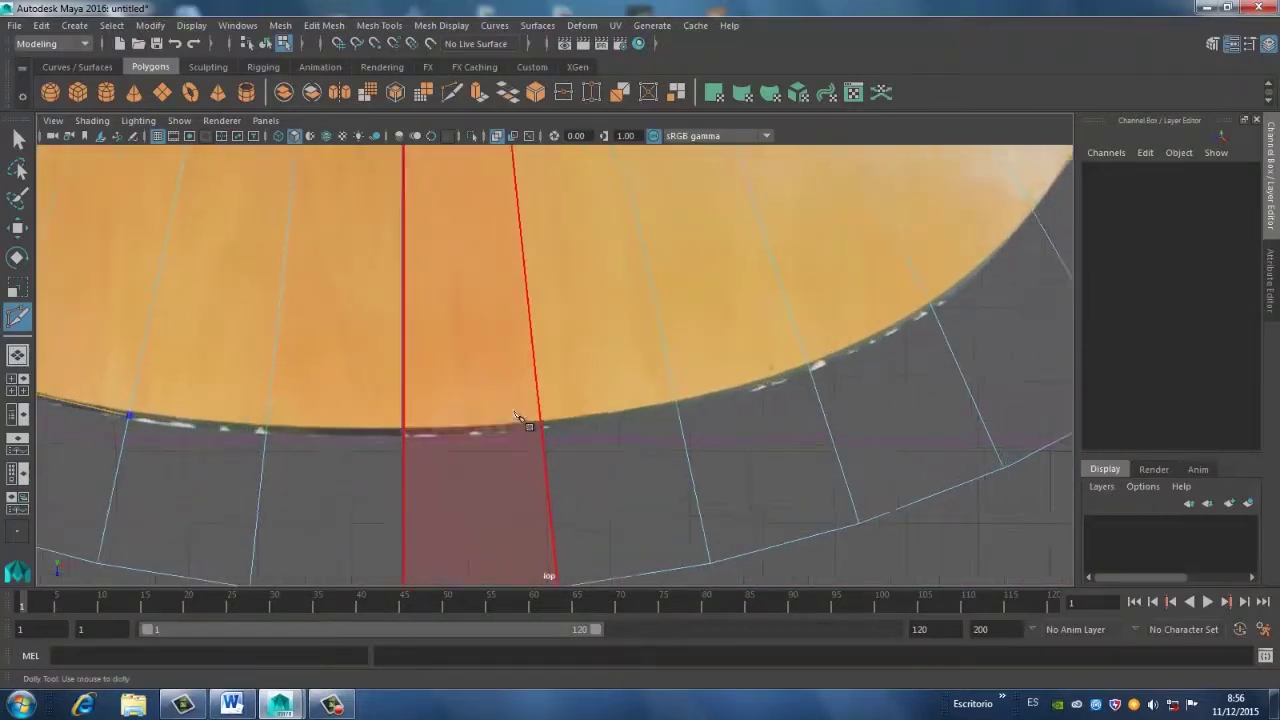
scroll(495, 424, "up", 1)
scroll(643, 380, "up", 1)
scroll(606, 409, "up", 1)
scroll(600, 409, "up", 1)
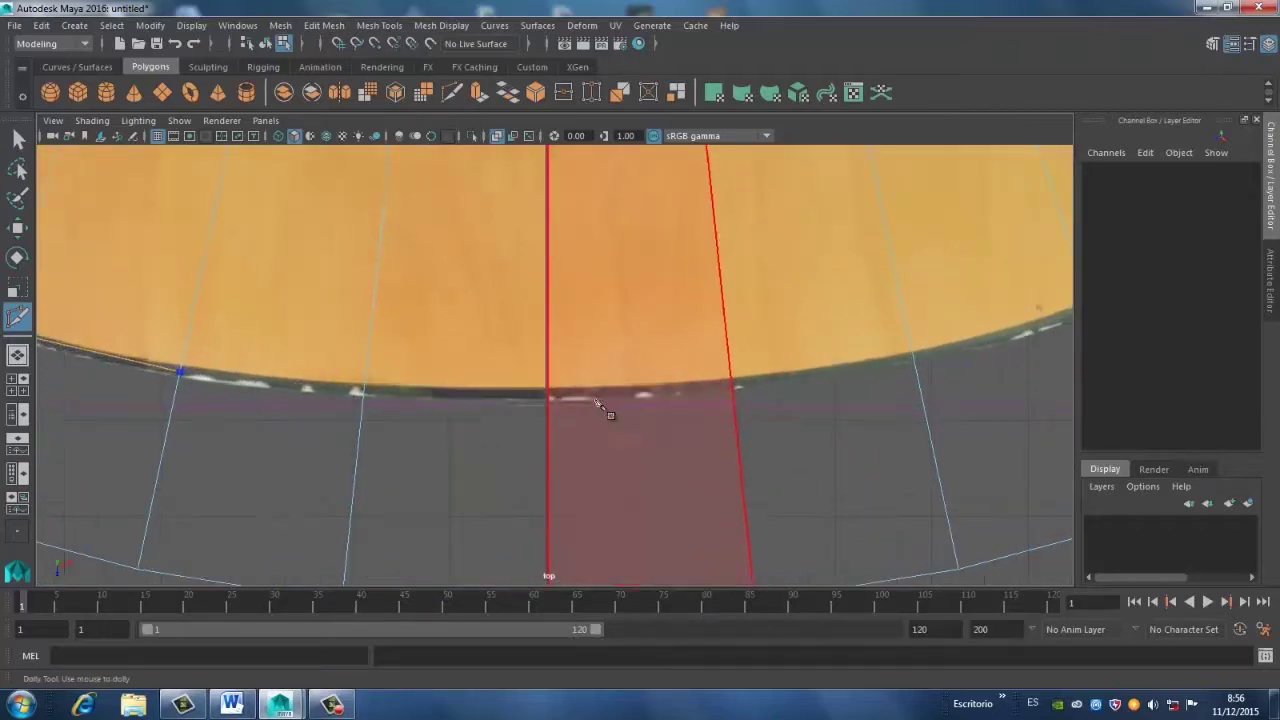
left_click(363, 391)
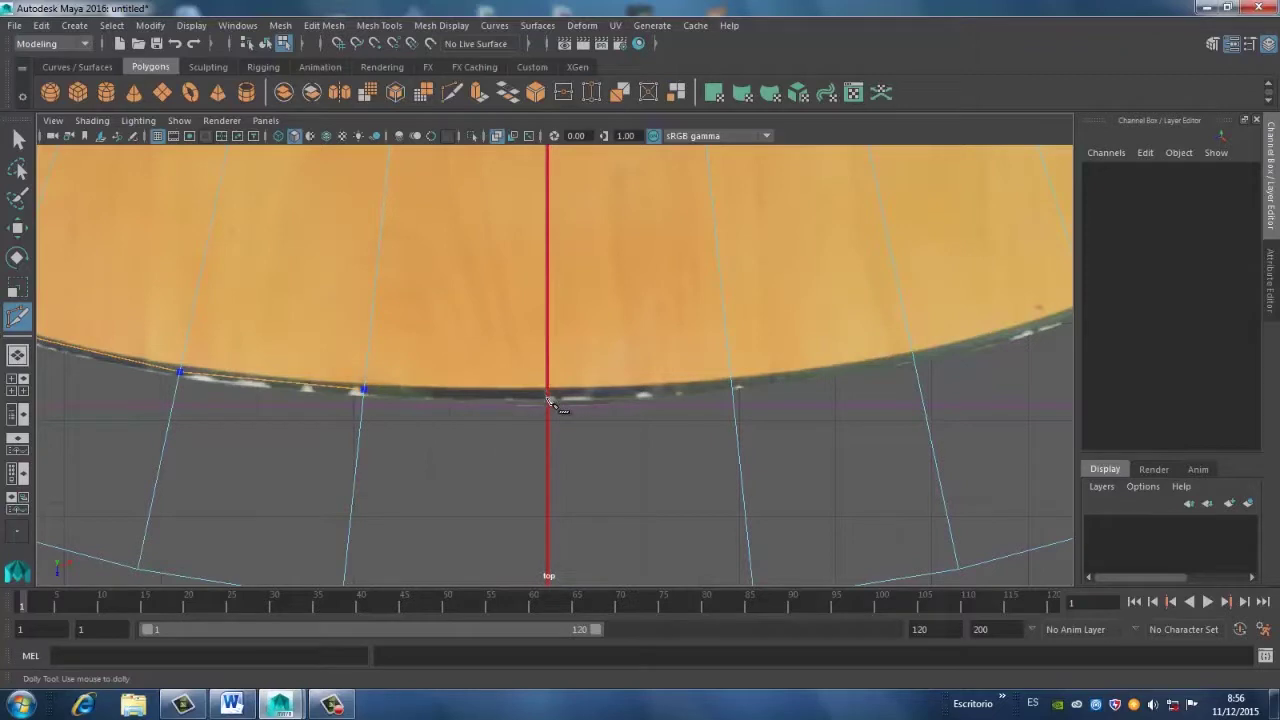
left_click(548, 398)
left_click(737, 390)
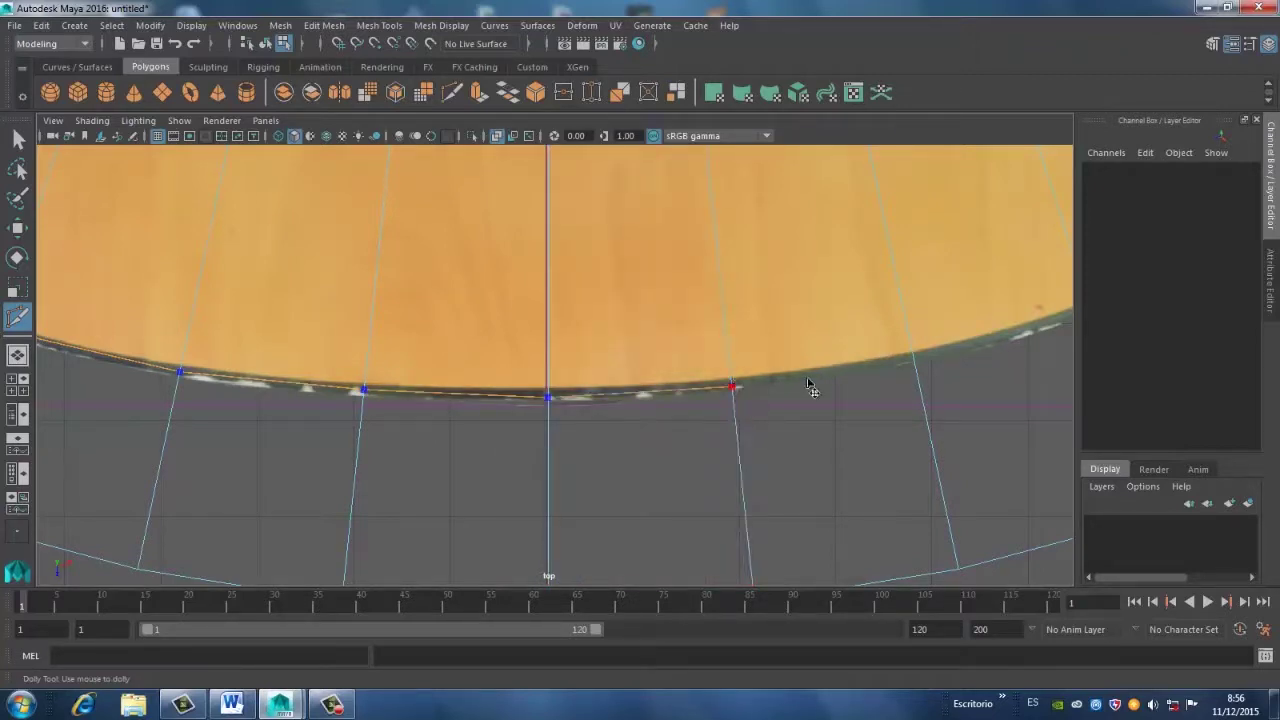
left_click(915, 366)
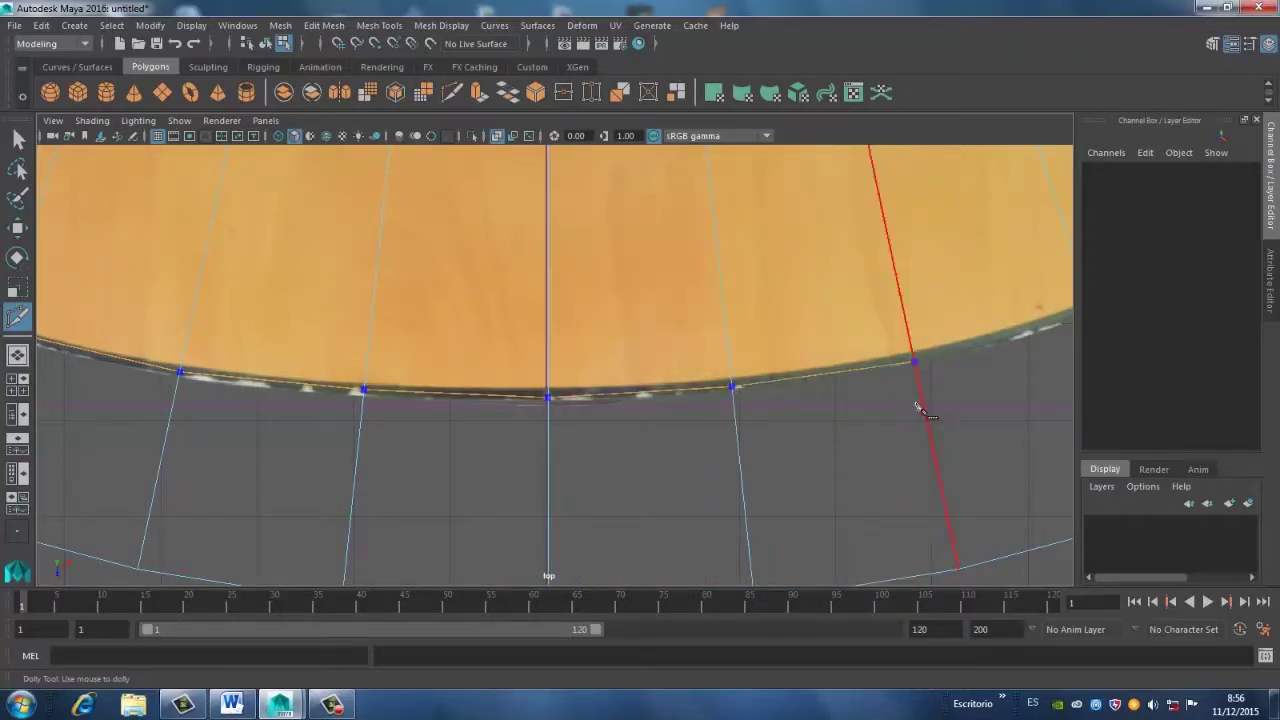
Continue the cut up the right side of the guitar outline
middle_click_drag(918, 368, 566, 436, "alt")
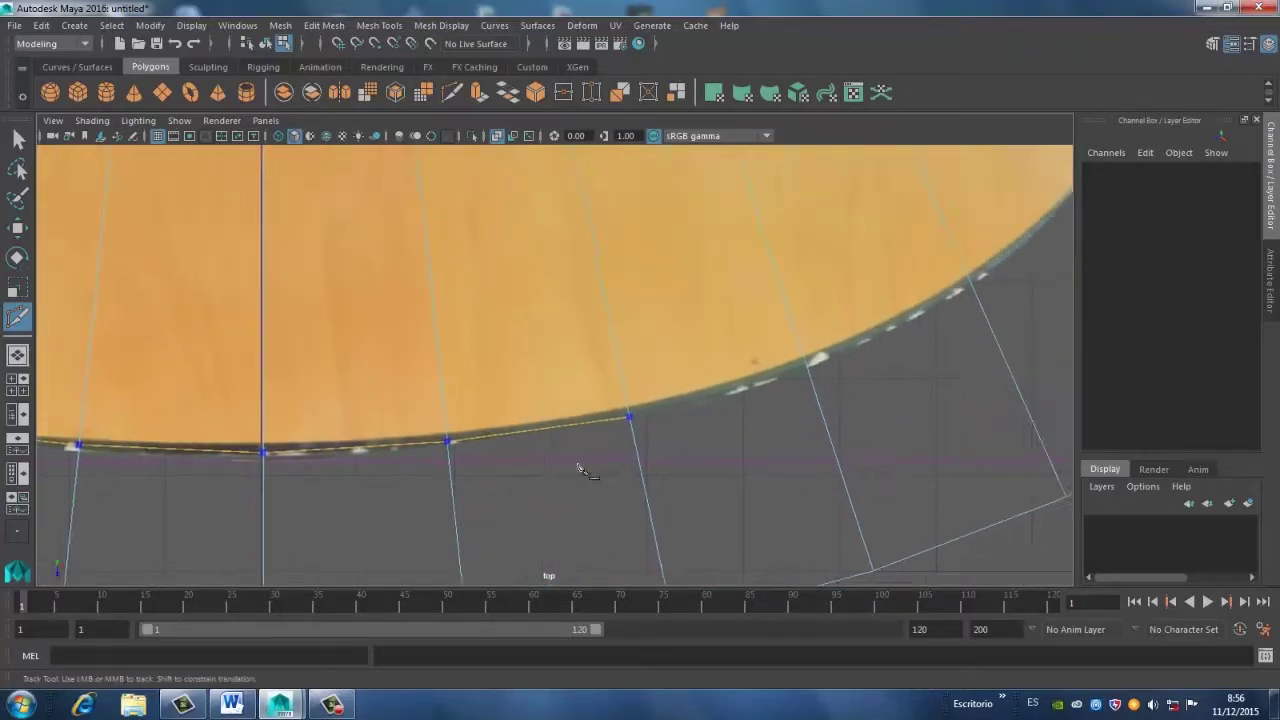
left_click(741, 377)
left_click(904, 297)
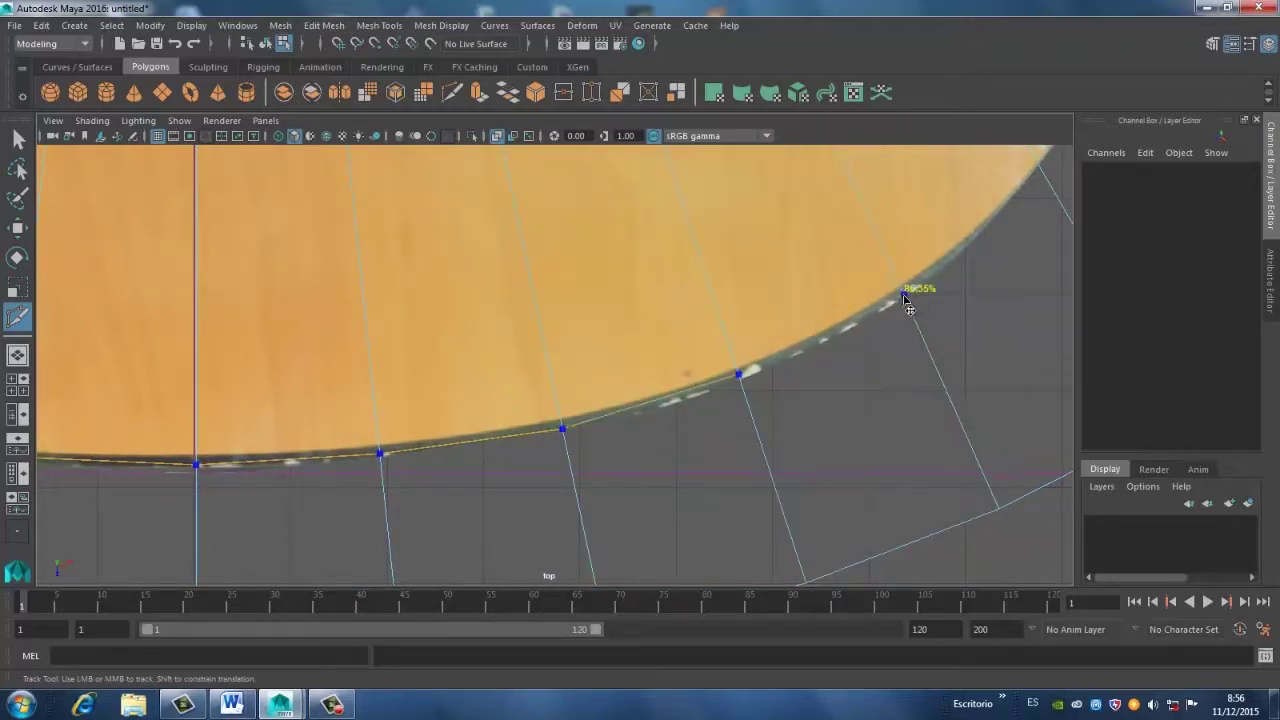
middle_click_drag(903, 298, 610, 420, "alt")
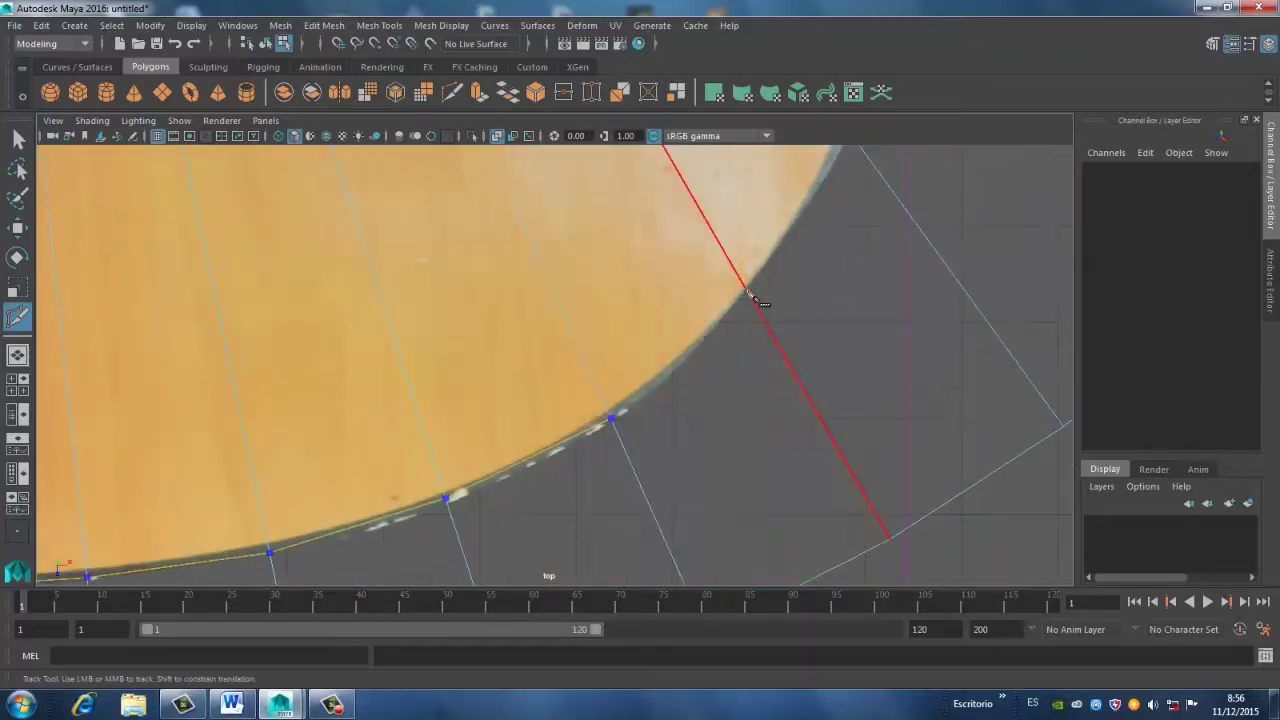
left_click(751, 293)
middle_click_drag(752, 295, 718, 362, "alt")
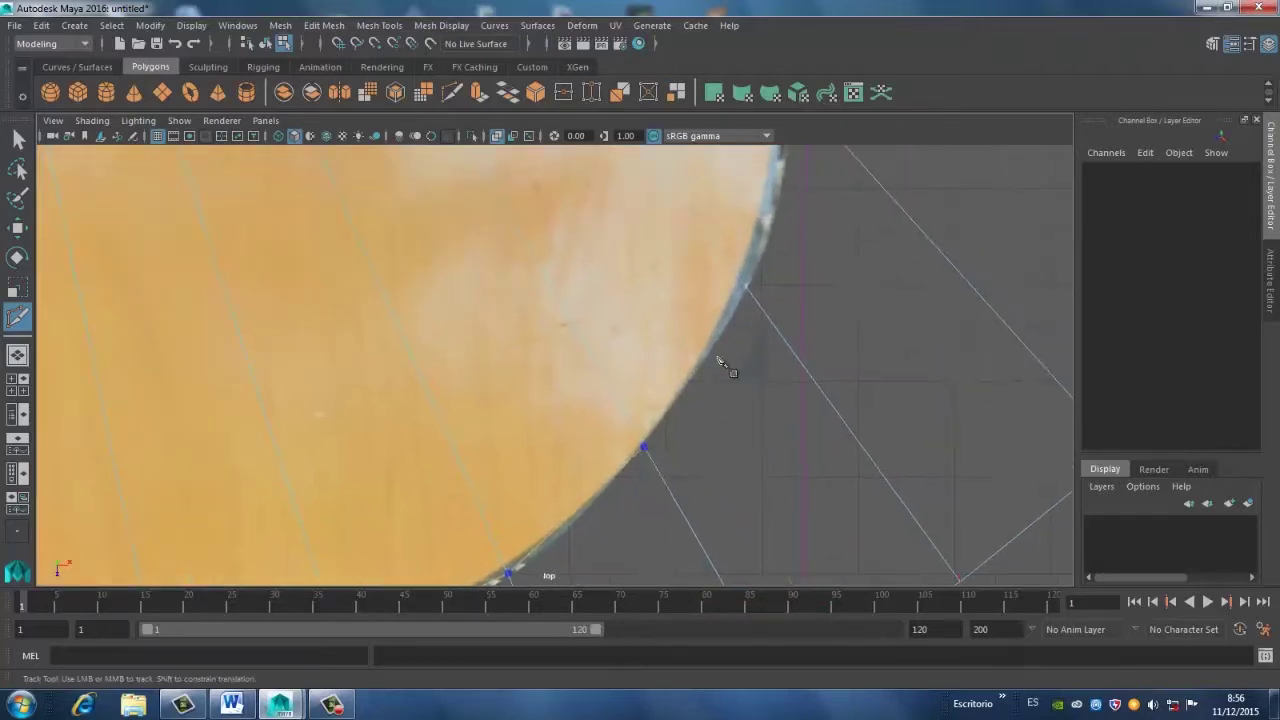
left_click(758, 300)
middle_click_drag(786, 309, 709, 509, "alt")
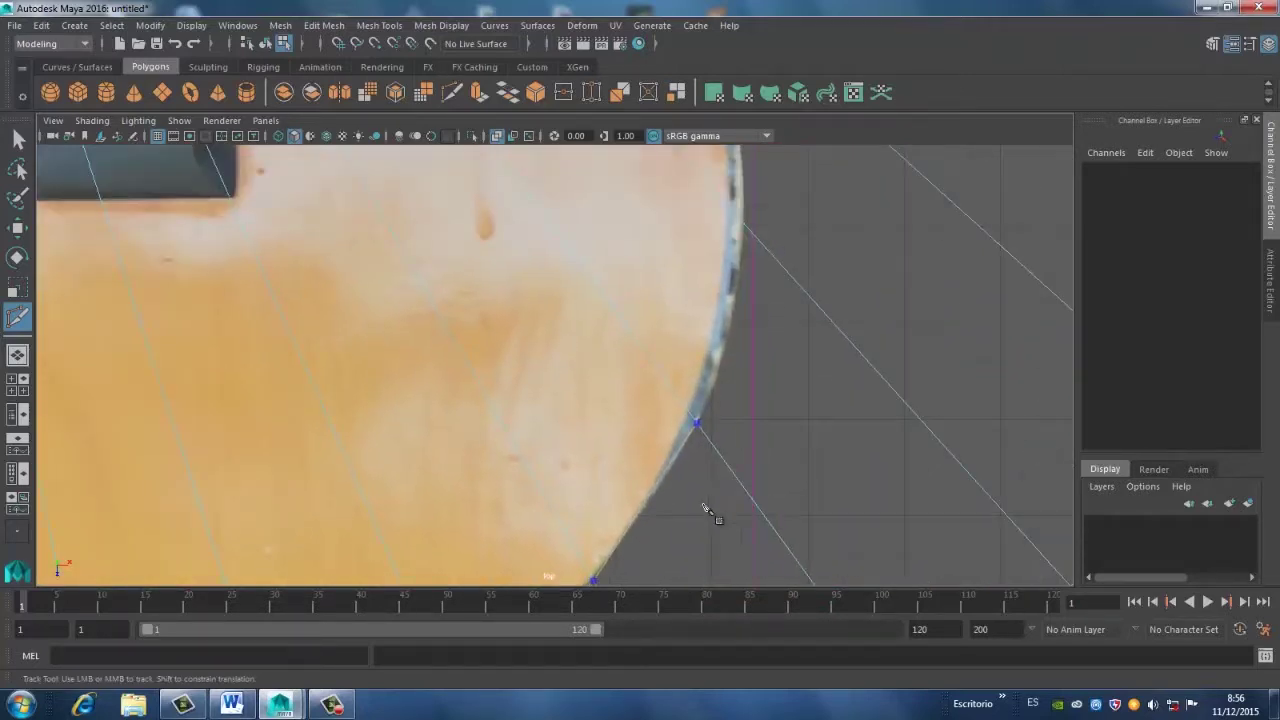
left_click(718, 290)
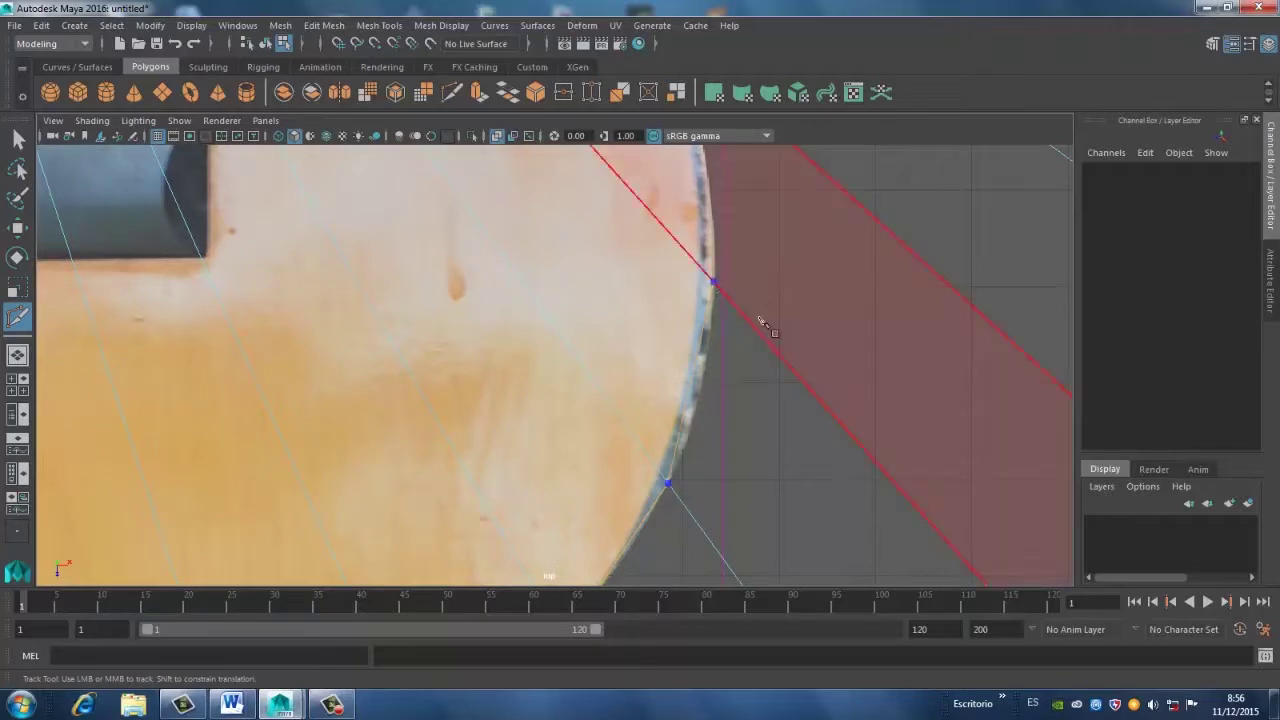
middle_click_drag(763, 323, 775, 523, "alt")
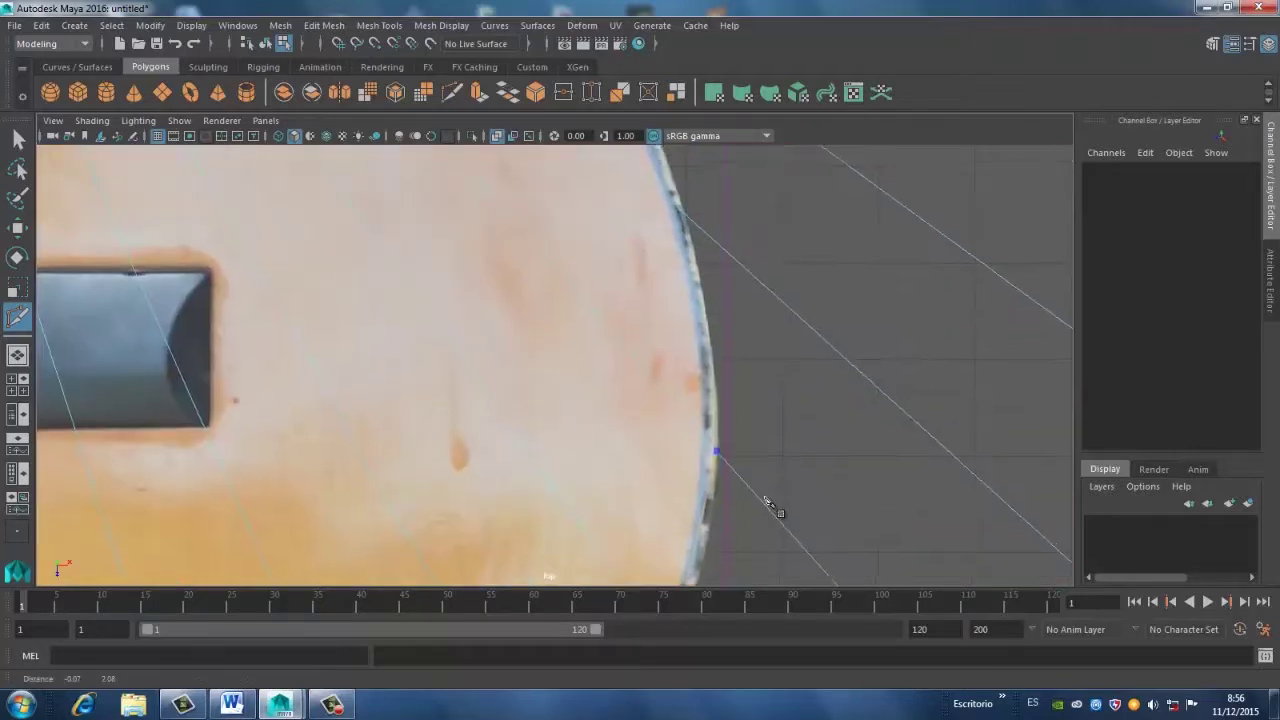
left_click(687, 251)
middle_click_drag(700, 262, 780, 492, "alt")
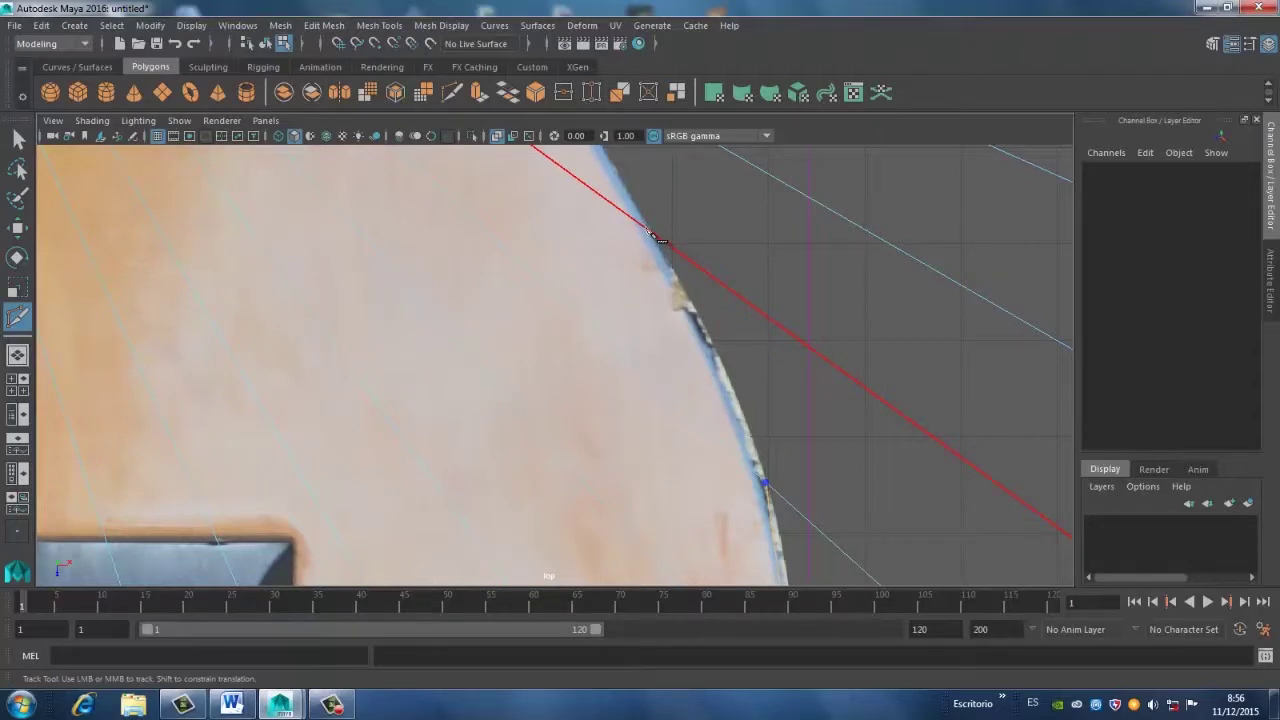
mouse_move(748, 237)
middle_mouse_down("alt")
mouse_move(886, 514)
mouse_move(686, 297)
middle_mouse_up("alt")
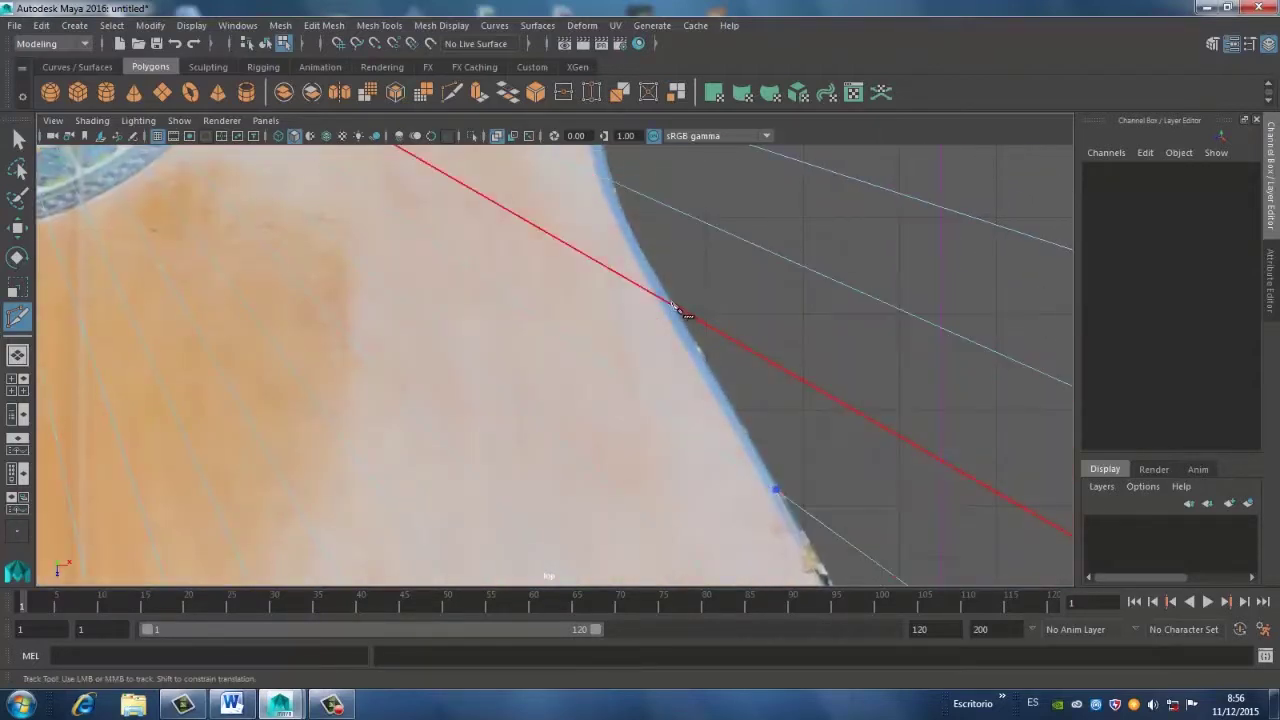
left_click(670, 304)
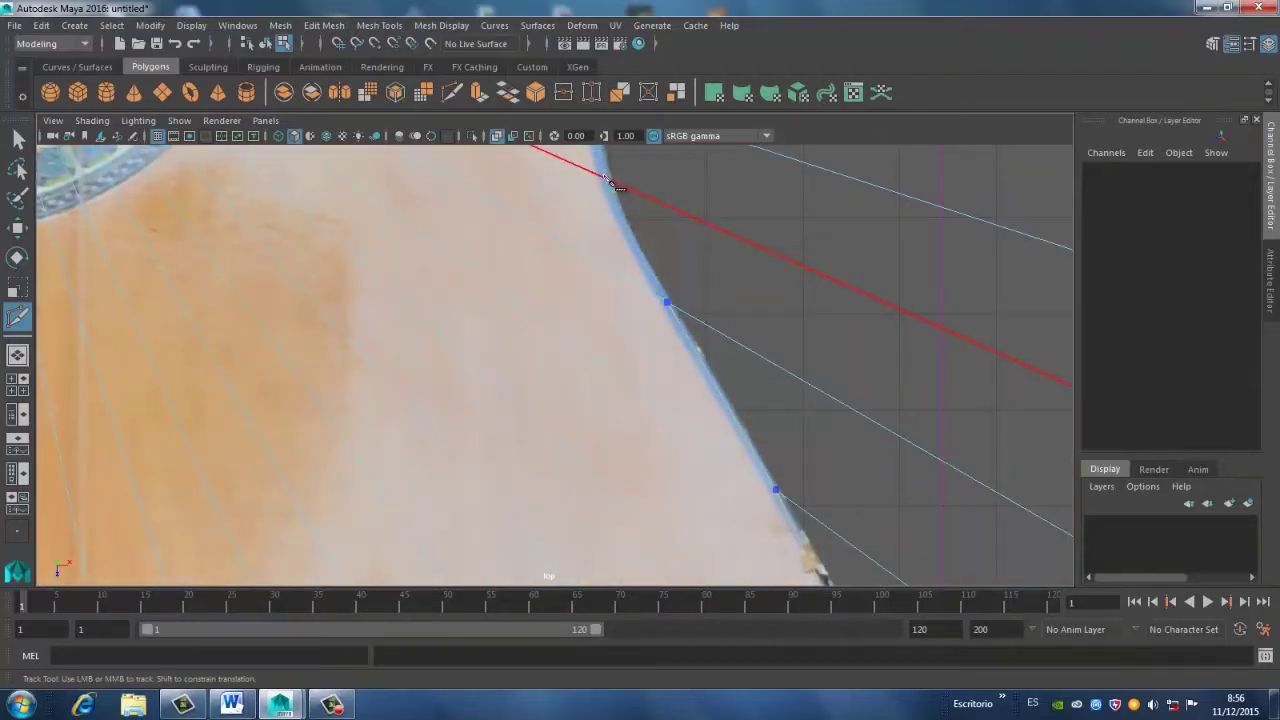
Cut radial edges from the soundhole ring out to the body outline
scroll(710, 320, "down", 2)
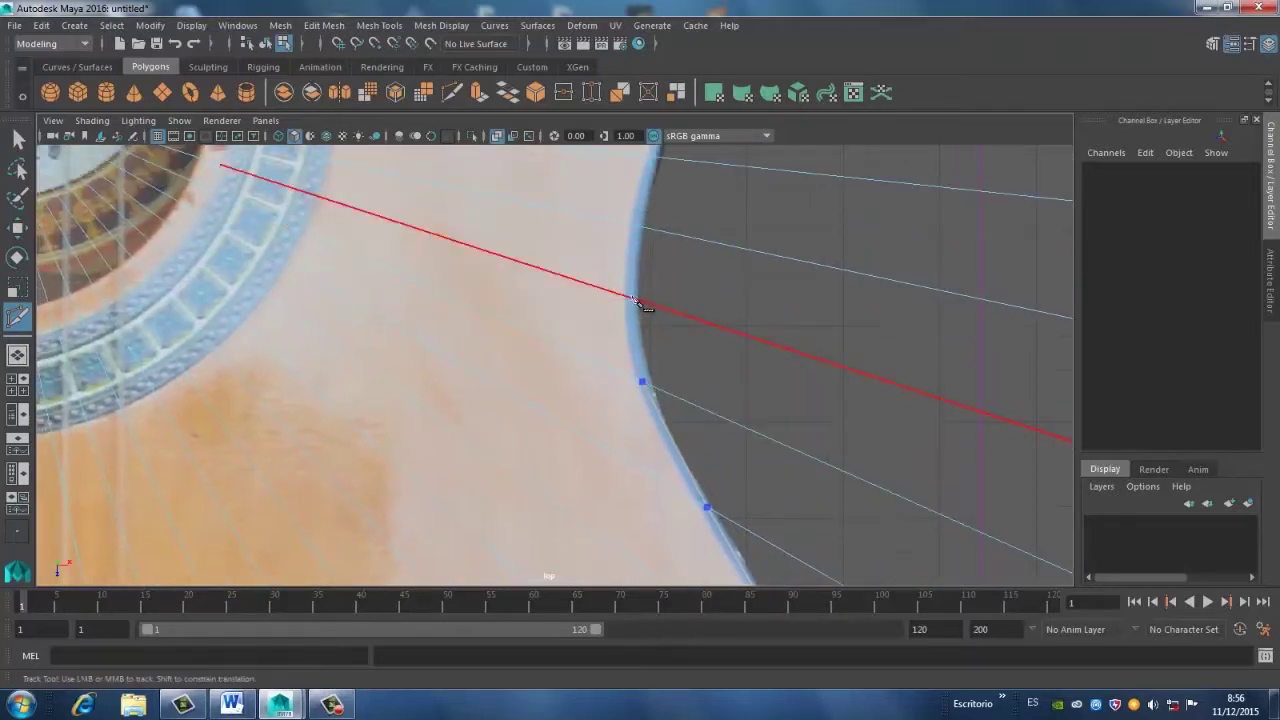
left_click(636, 302)
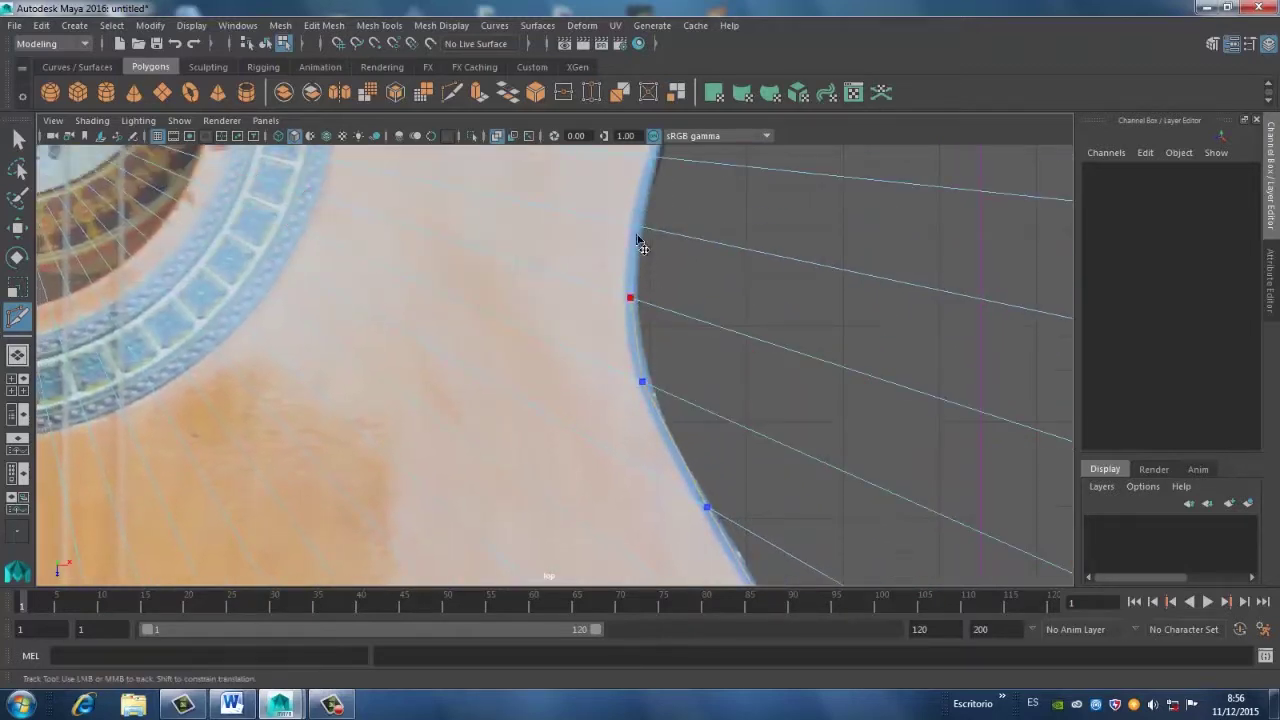
left_click(655, 160)
middle_click_drag(737, 314, 737, 486, "alt")
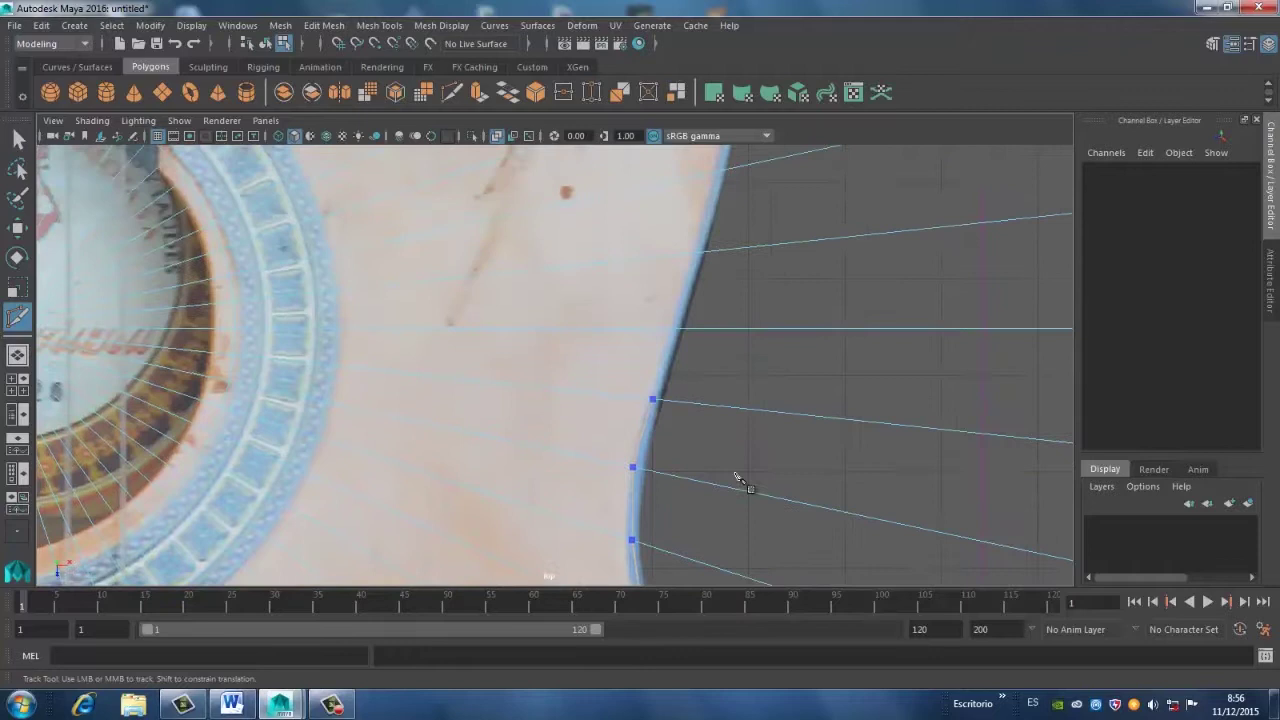
left_click(680, 340)
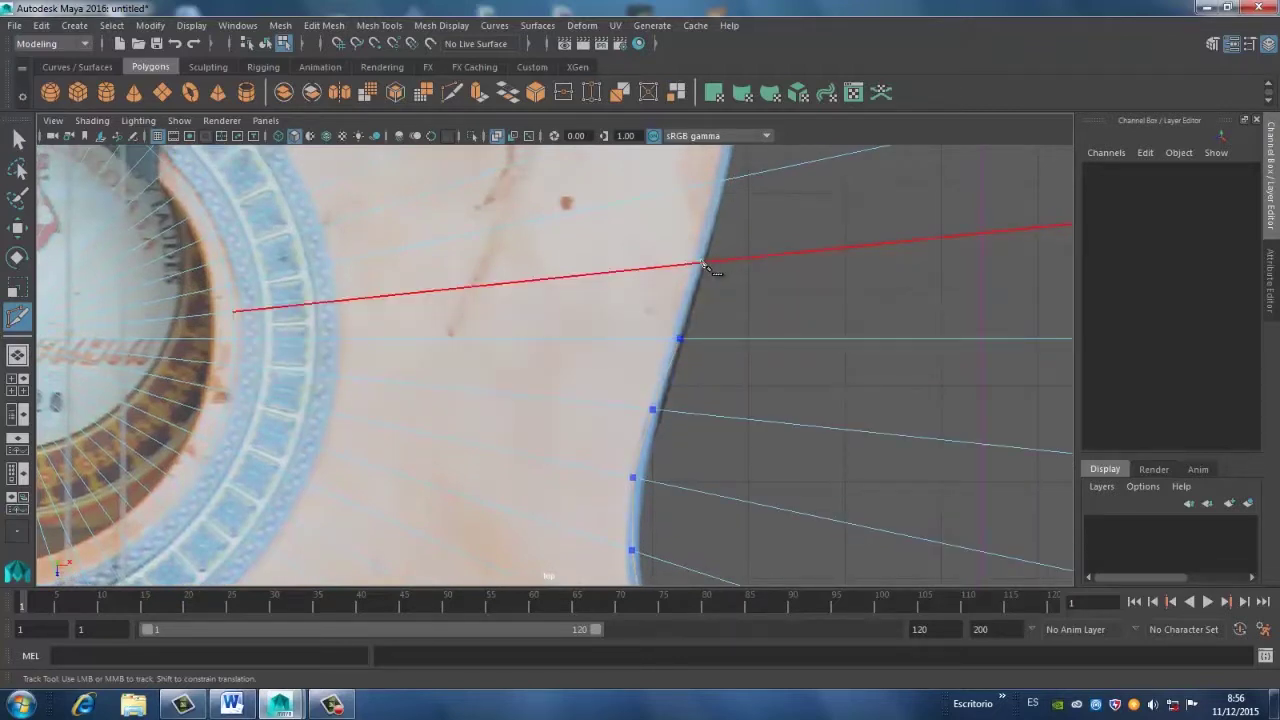
left_click(703, 264)
middle_click_drag(732, 300, 591, 302, "alt")
Undo a bad cut, then recut the radial edges to the body outline
key("ctrl+z")
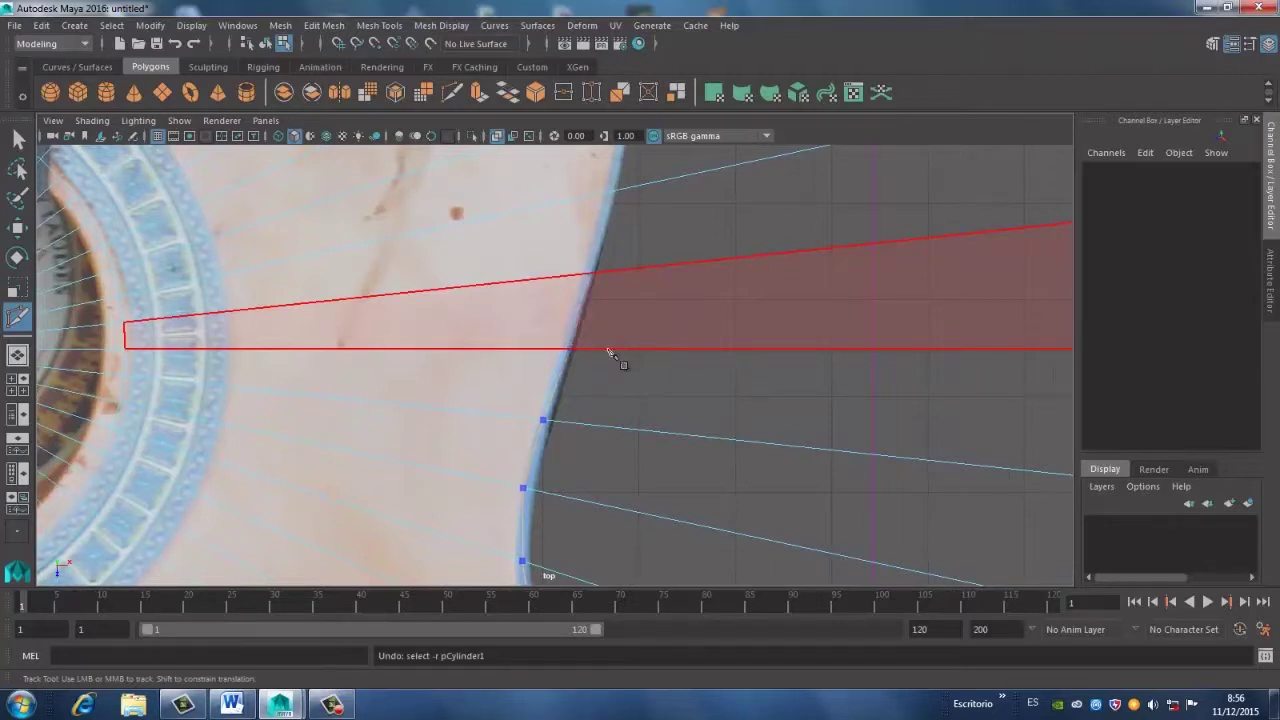
left_click(568, 350, "ctrl")
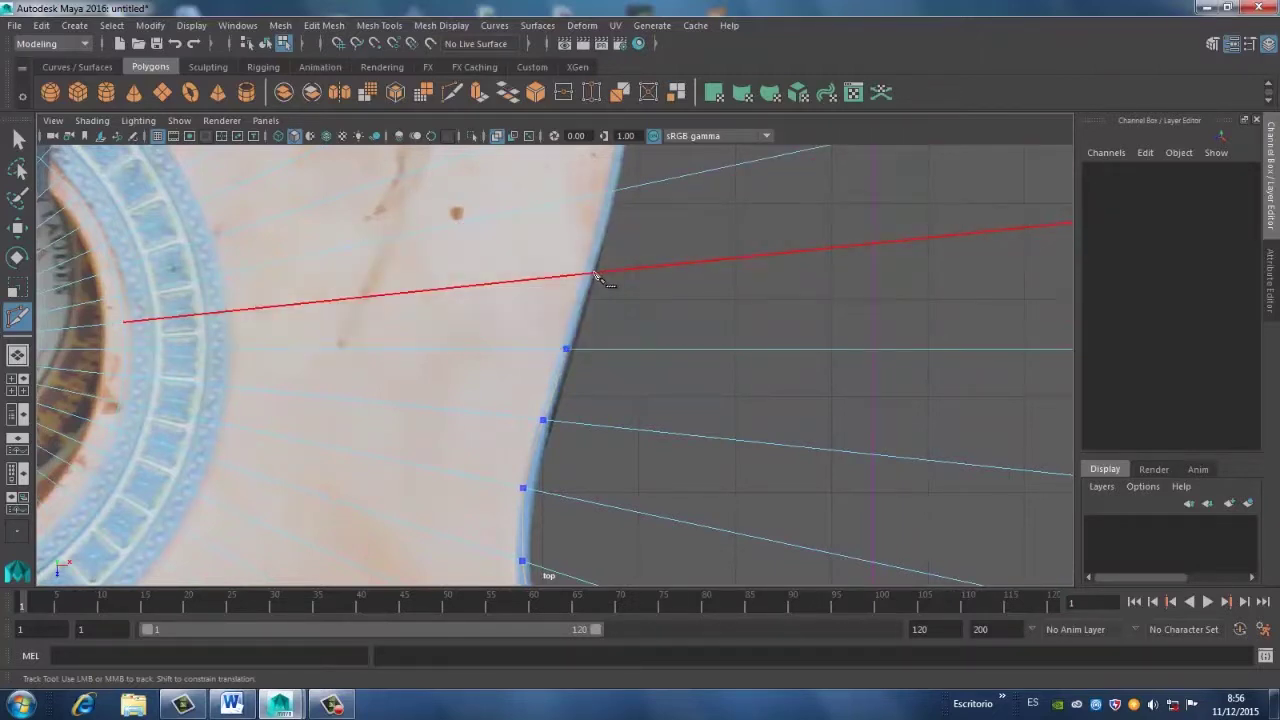
left_click(593, 275, "ctrl")
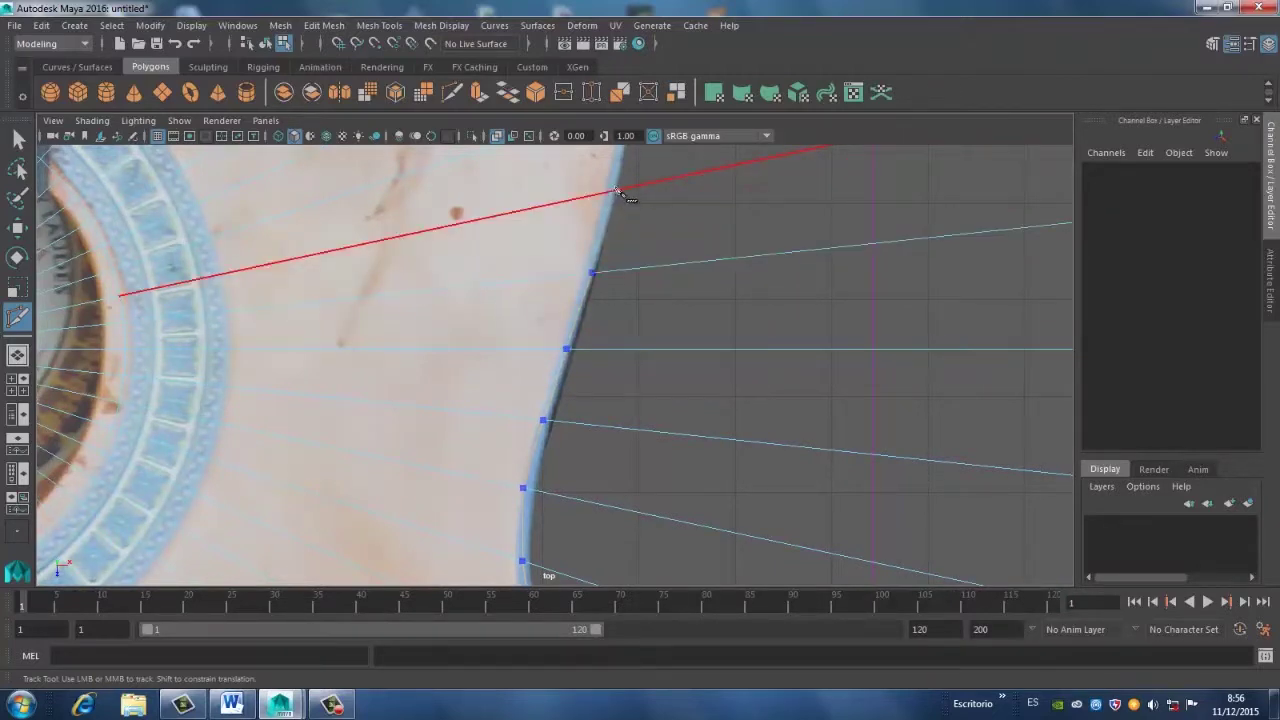
middle_click_drag(666, 277, 651, 437, "alt")
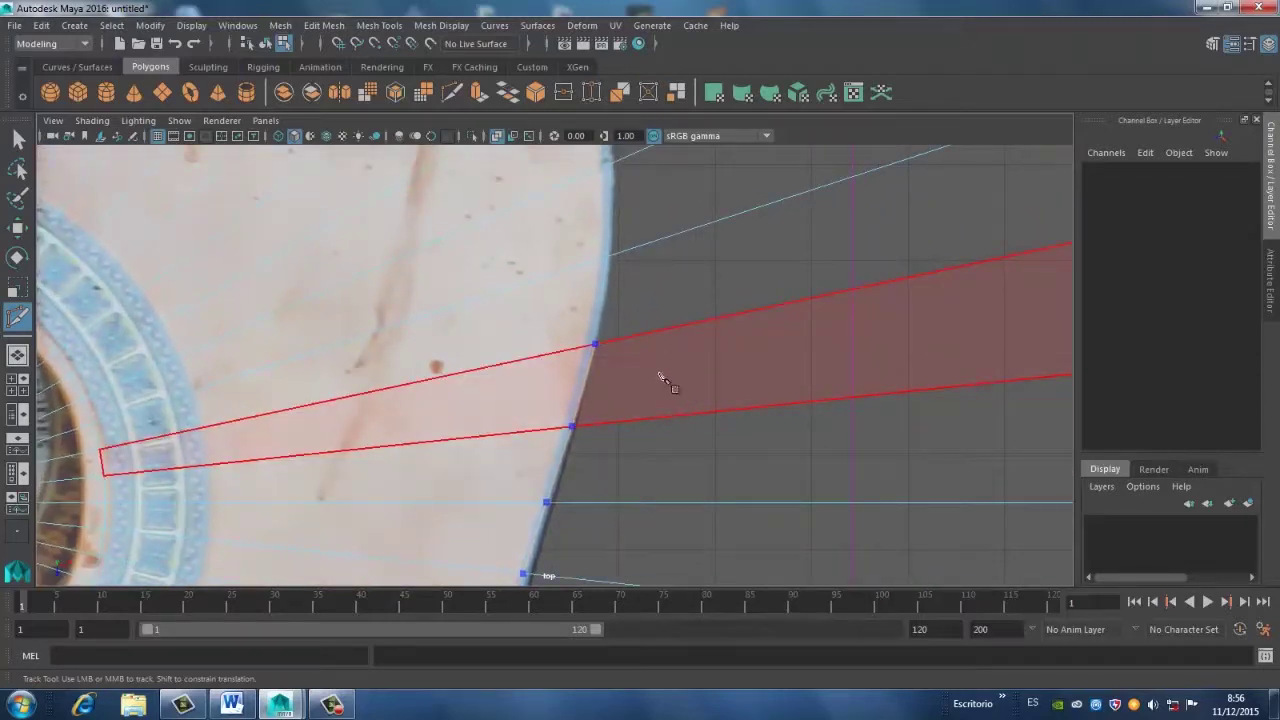
middle_click_drag(662, 380, 663, 434, "alt")
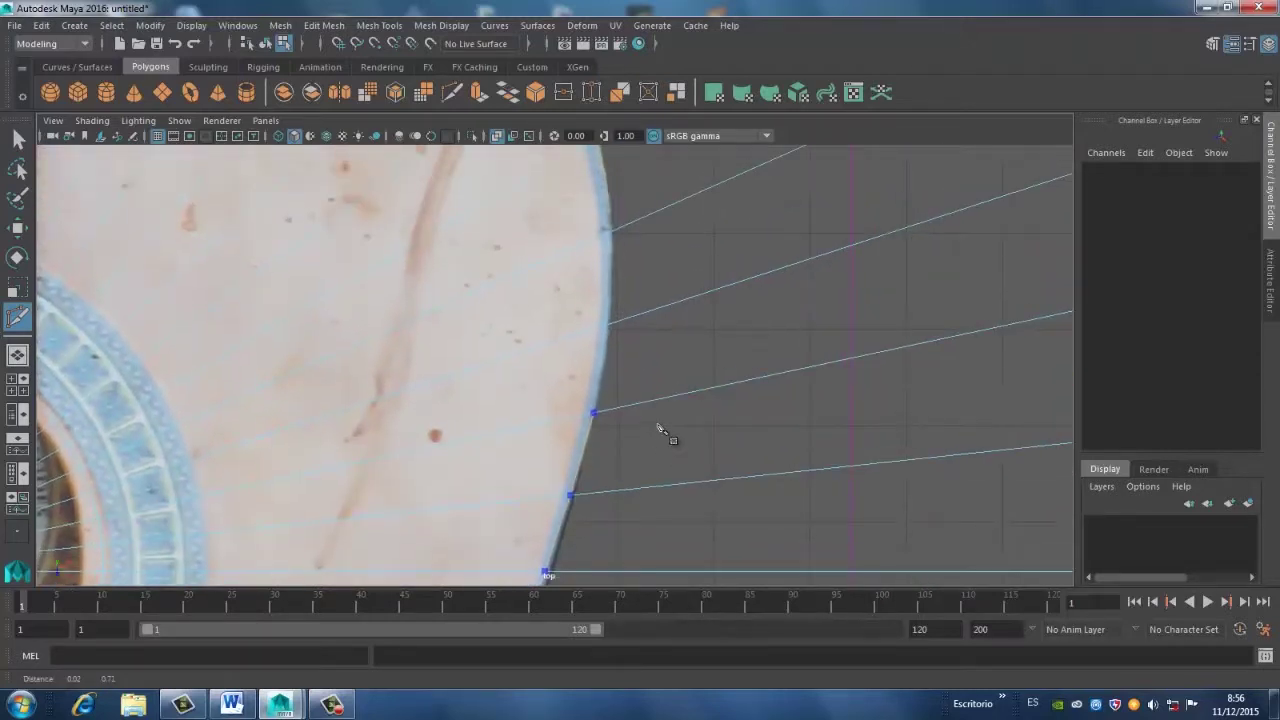
left_click(612, 325, "ctrl")
middle_click_drag(701, 377, 725, 467, "alt")
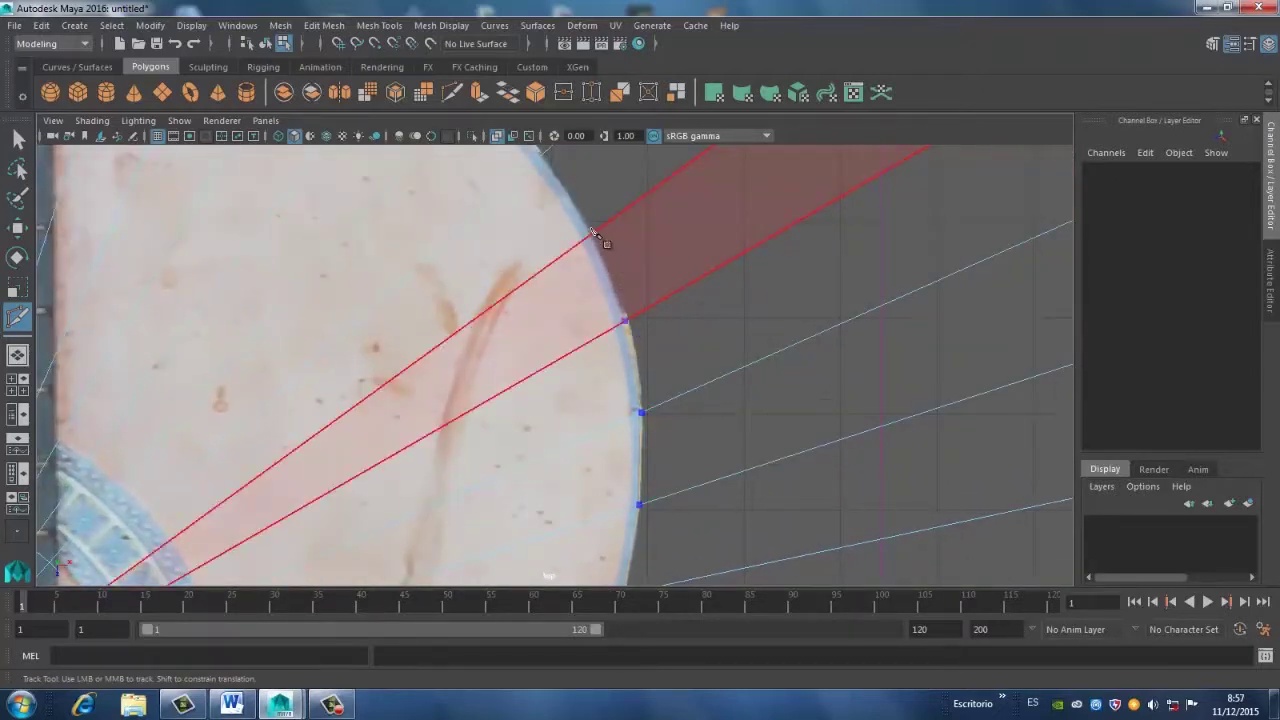
middle_click_drag(666, 286, 777, 449, "alt")
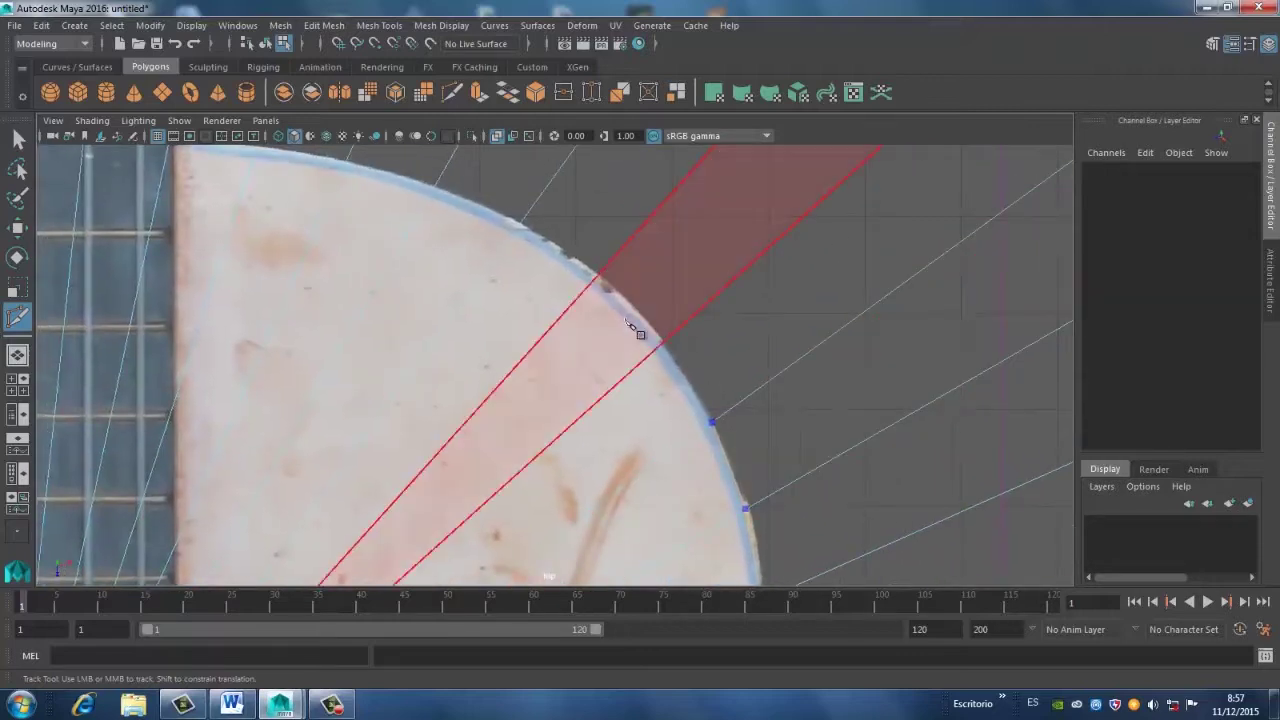
Cut edges along the upper bout and across the neck join
left_click(660, 343, "ctrl")
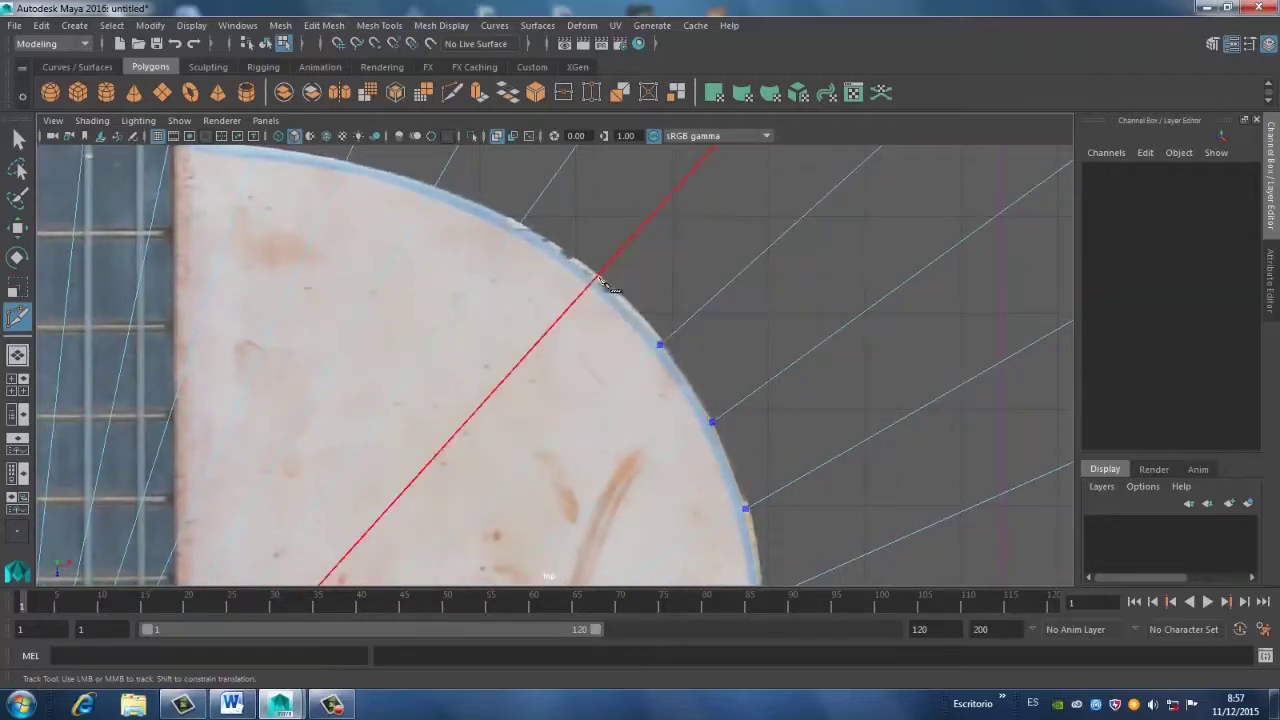
left_click(597, 274, "ctrl")
left_click(518, 227, "ctrl")
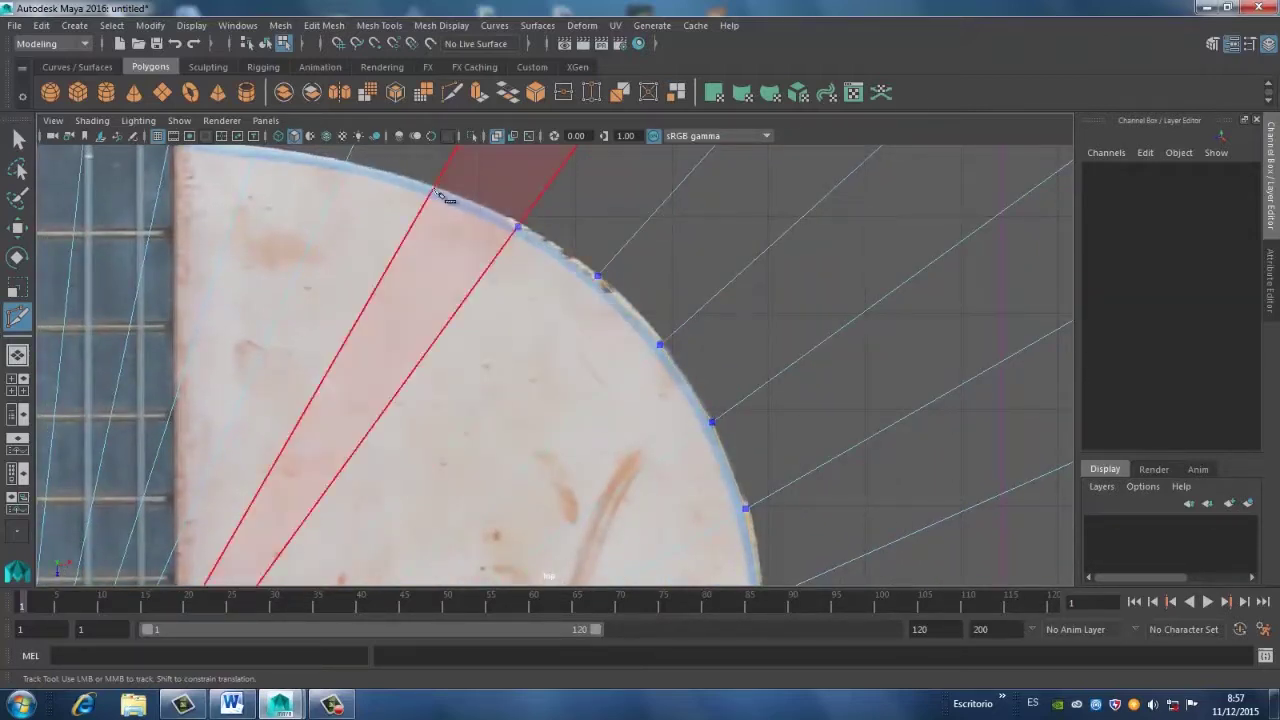
left_click(431, 191, "ctrl")
mouse_move(596, 278)
middle_mouse_down("alt")
mouse_move(714, 345)
mouse_move(884, 384)
middle_mouse_up("alt")
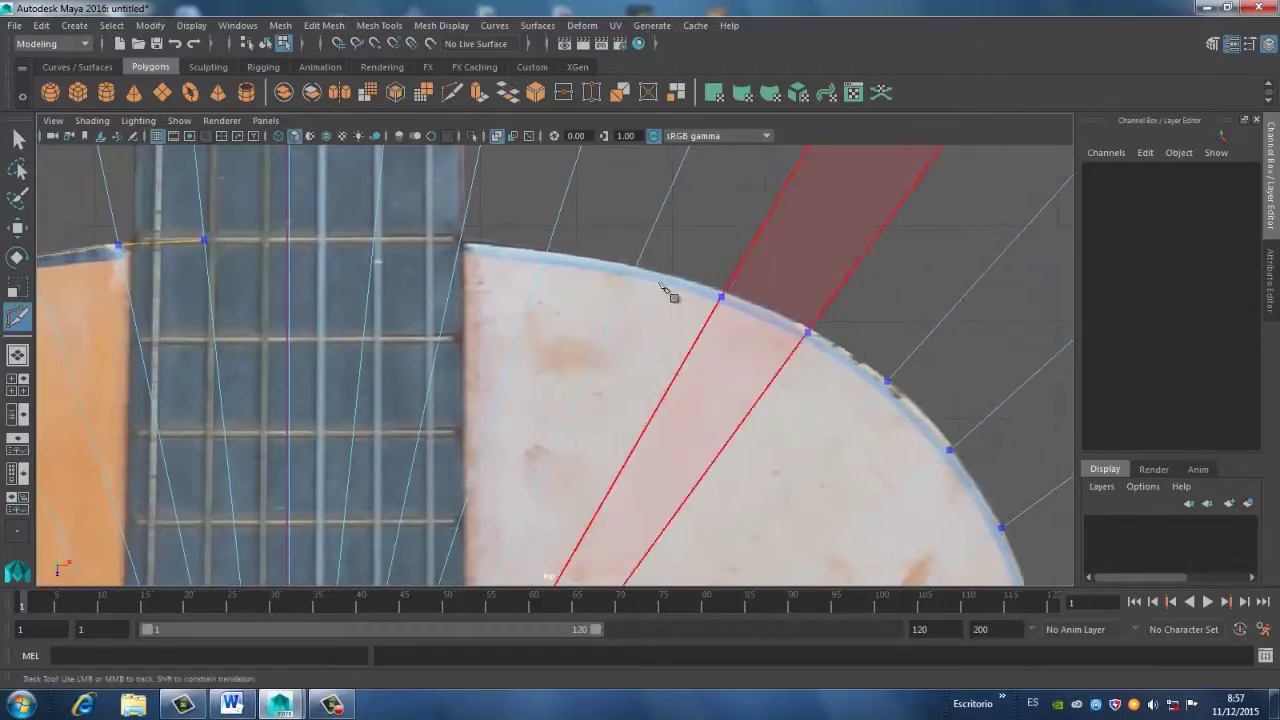
left_click(634, 269, "ctrl")
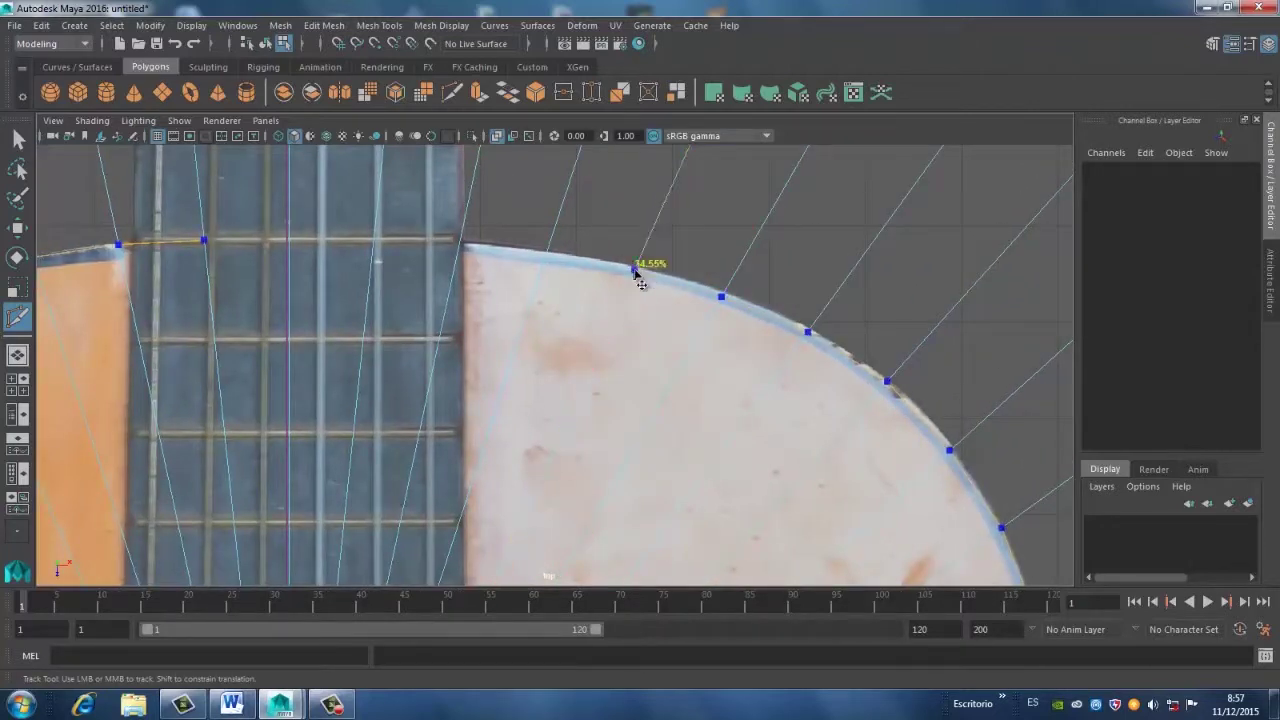
left_click(546, 254, "ctrl")
left_click(461, 245, "ctrl")
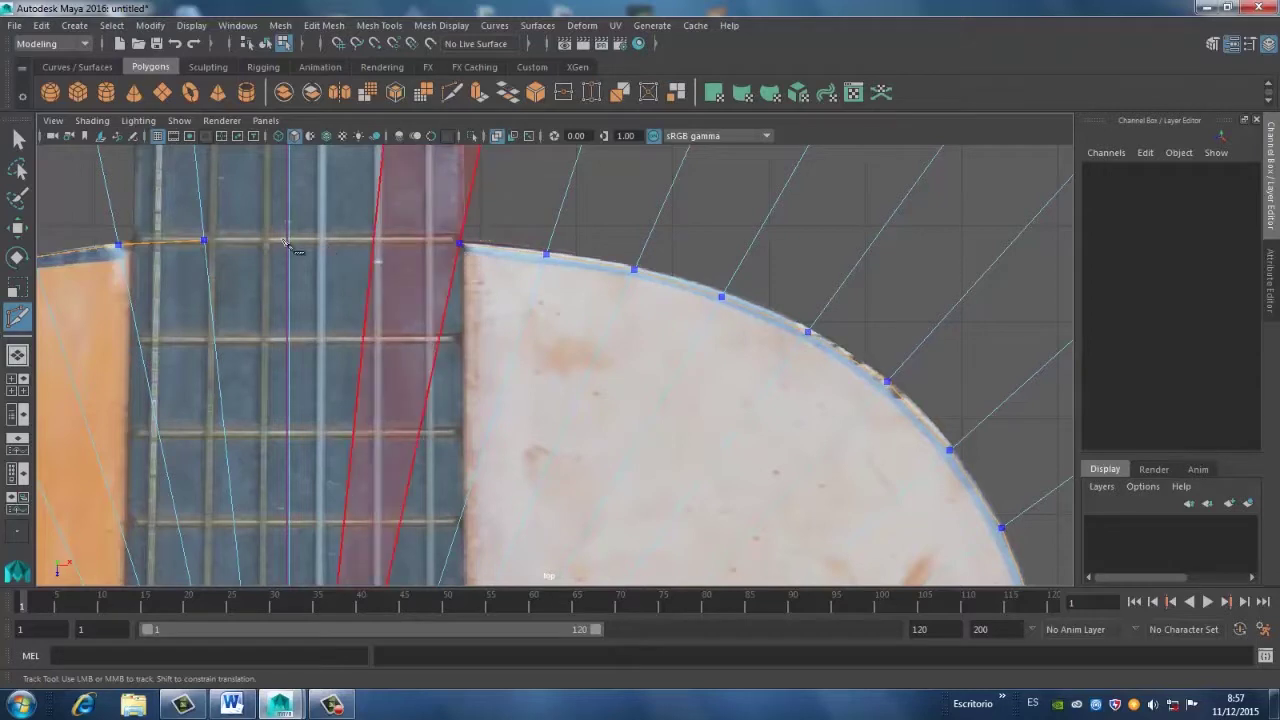
left_click(375, 243, "ctrl")
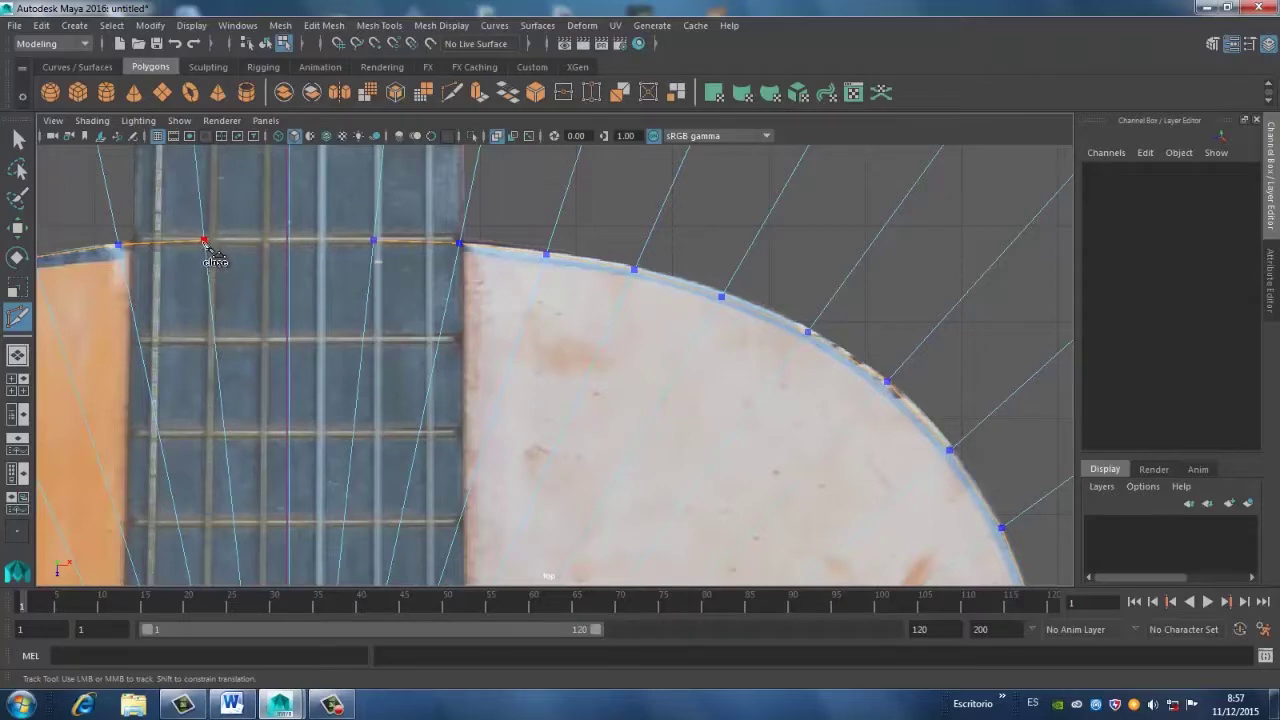
Finish the cut with the Select Tool and frame the whole guitar to reach the Shading menu
scroll(560, 366, "down", 3)
scroll(470, 300, "down", 3)
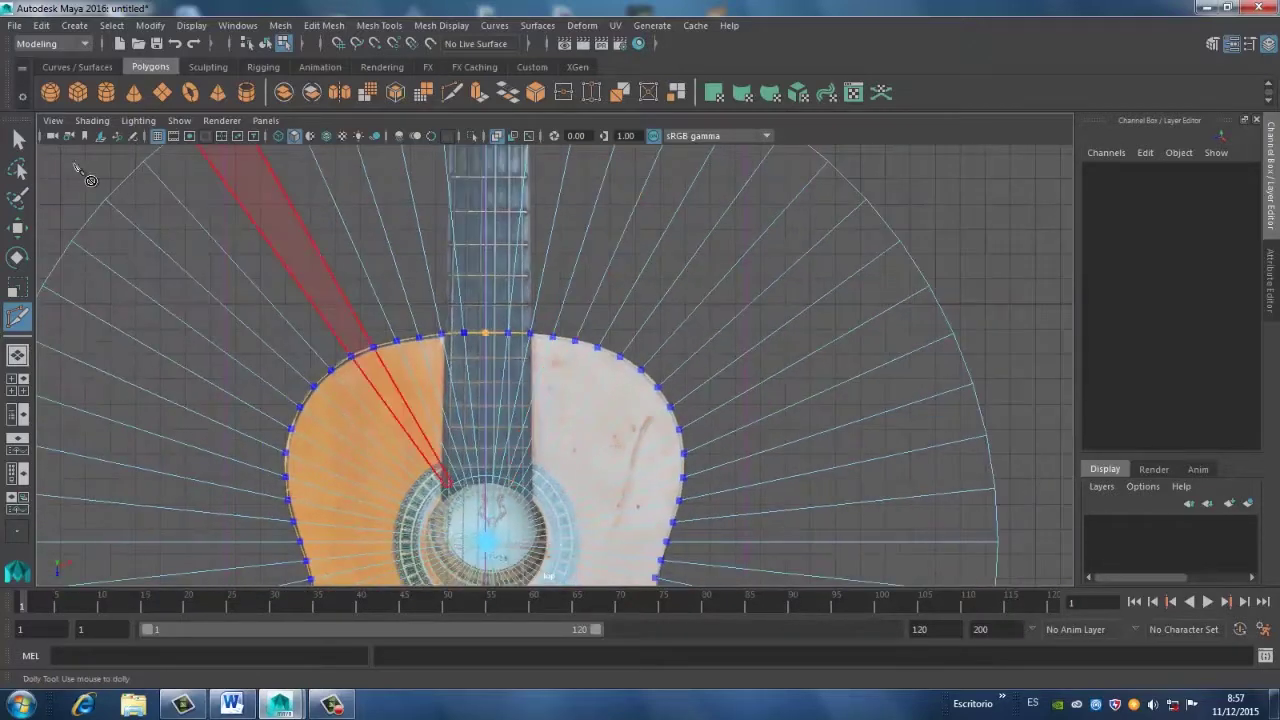
left_click(17, 140)
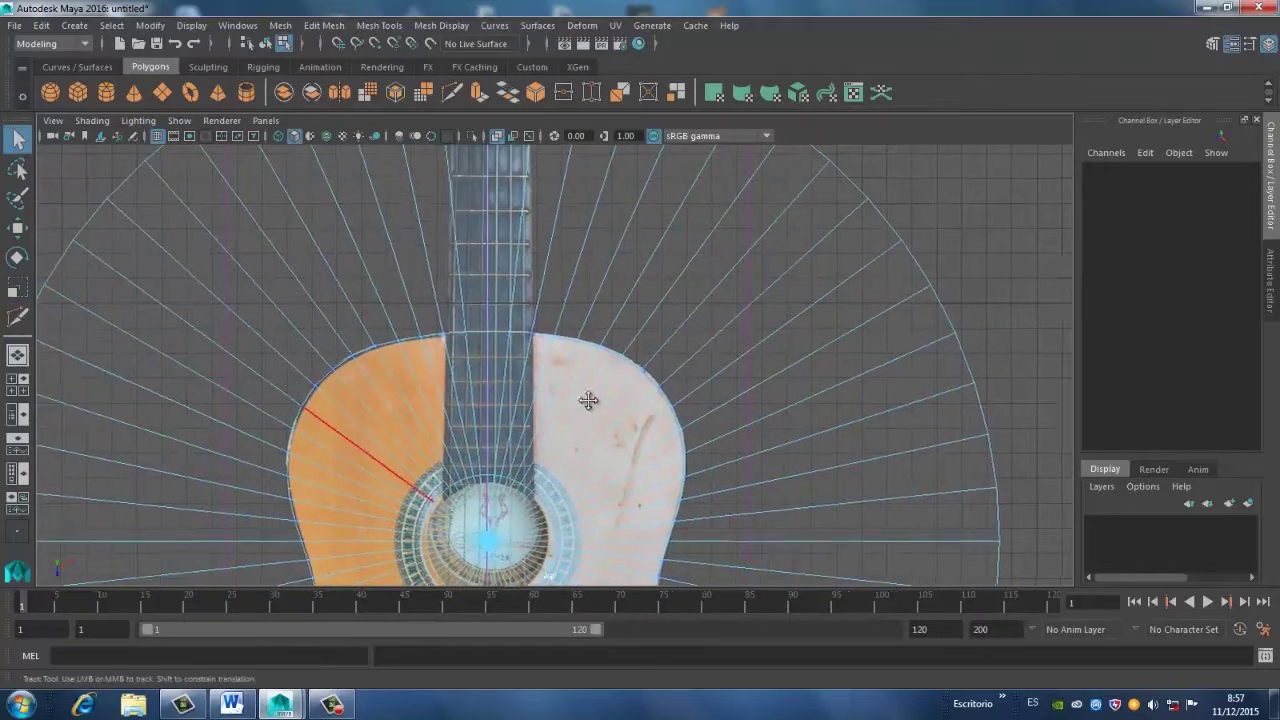
scroll(694, 264, "up", 2)
scroll(694, 264, "down", 2)
scroll(690, 300, "down", 2)
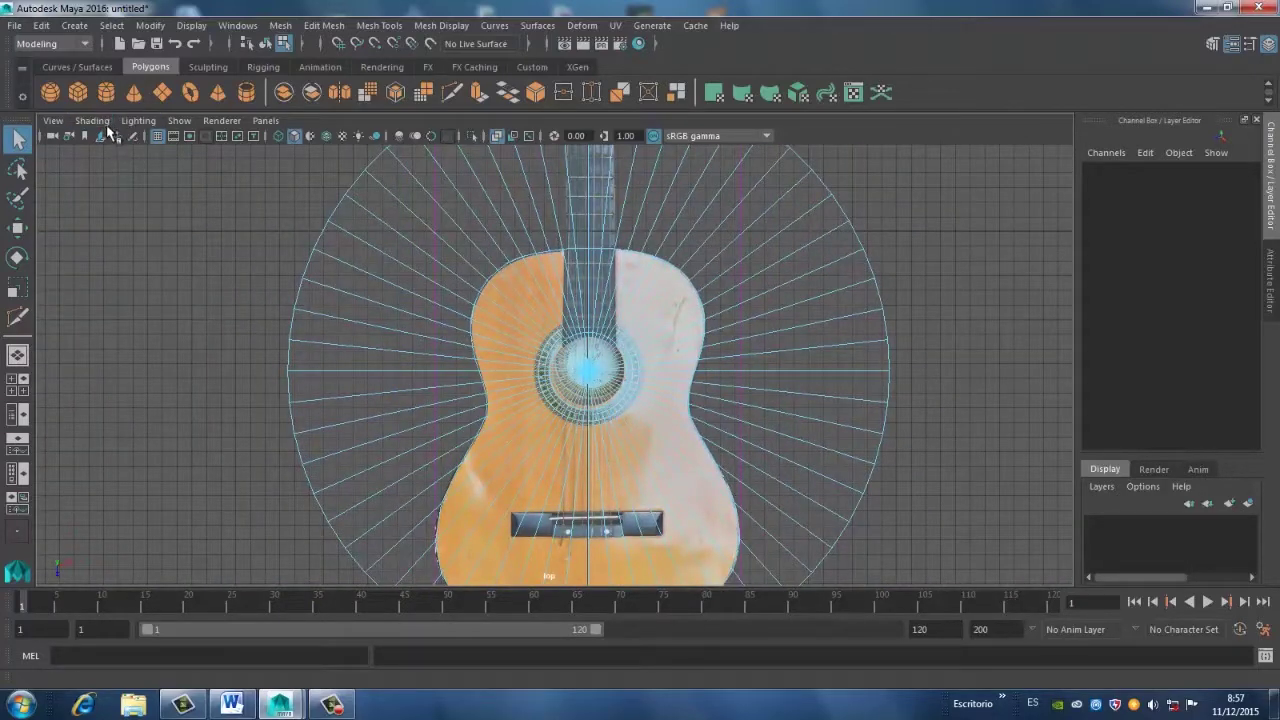
left_click(92, 121)
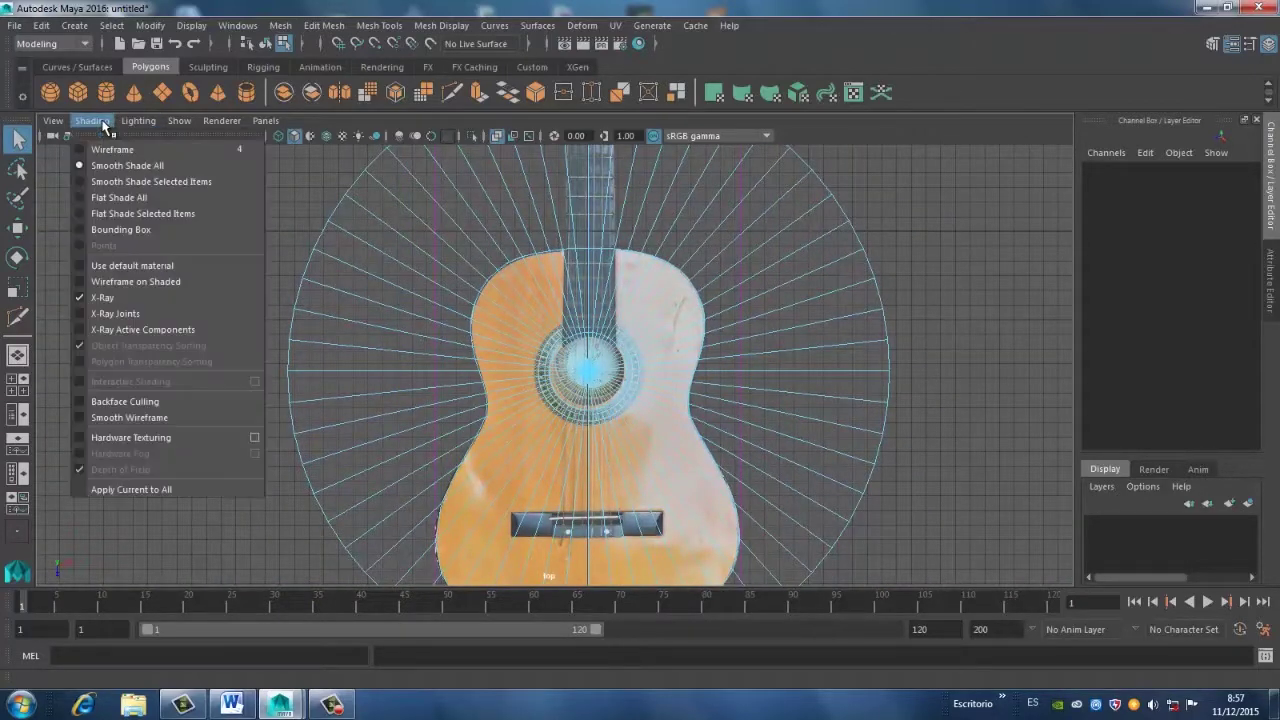
Turn on X-Ray shading and reframe the view on the cylinder
left_click(77, 297)
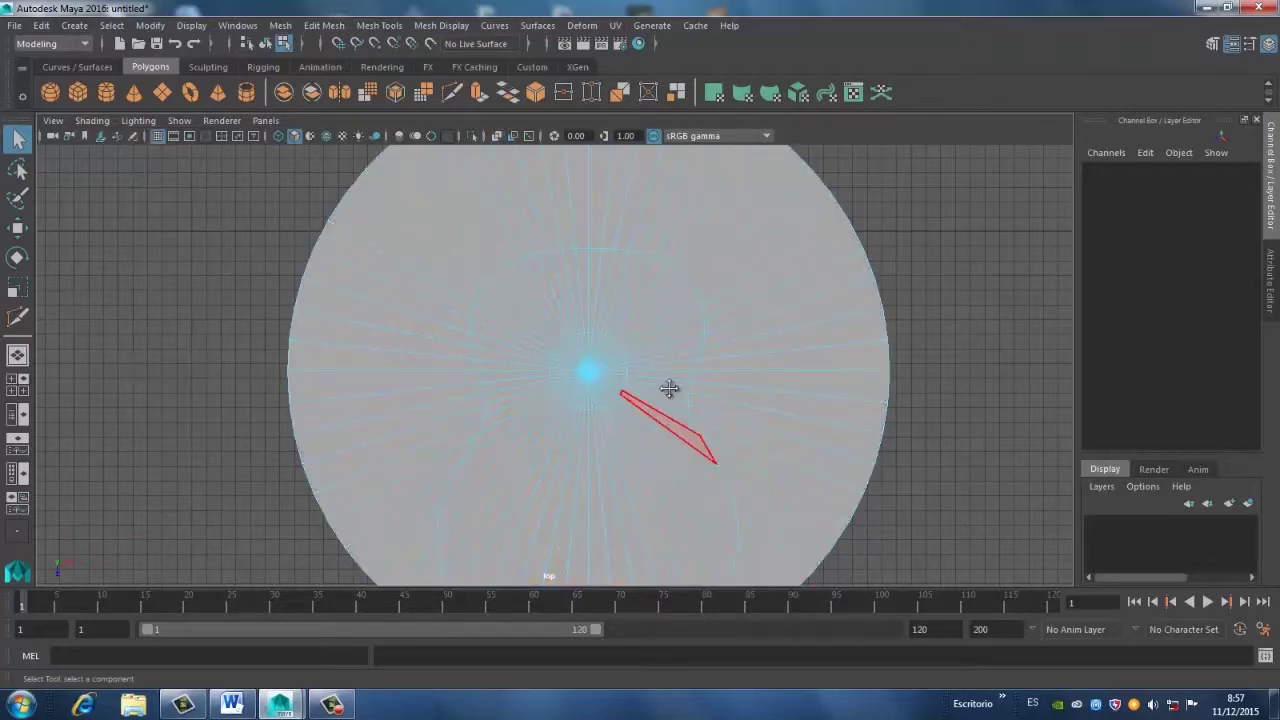
middle_click_drag(669, 388, 650, 329, "alt")
scroll(650, 329, "down", 2)
scroll(650, 329, "down", 1)
scroll(650, 329, "up", 2)
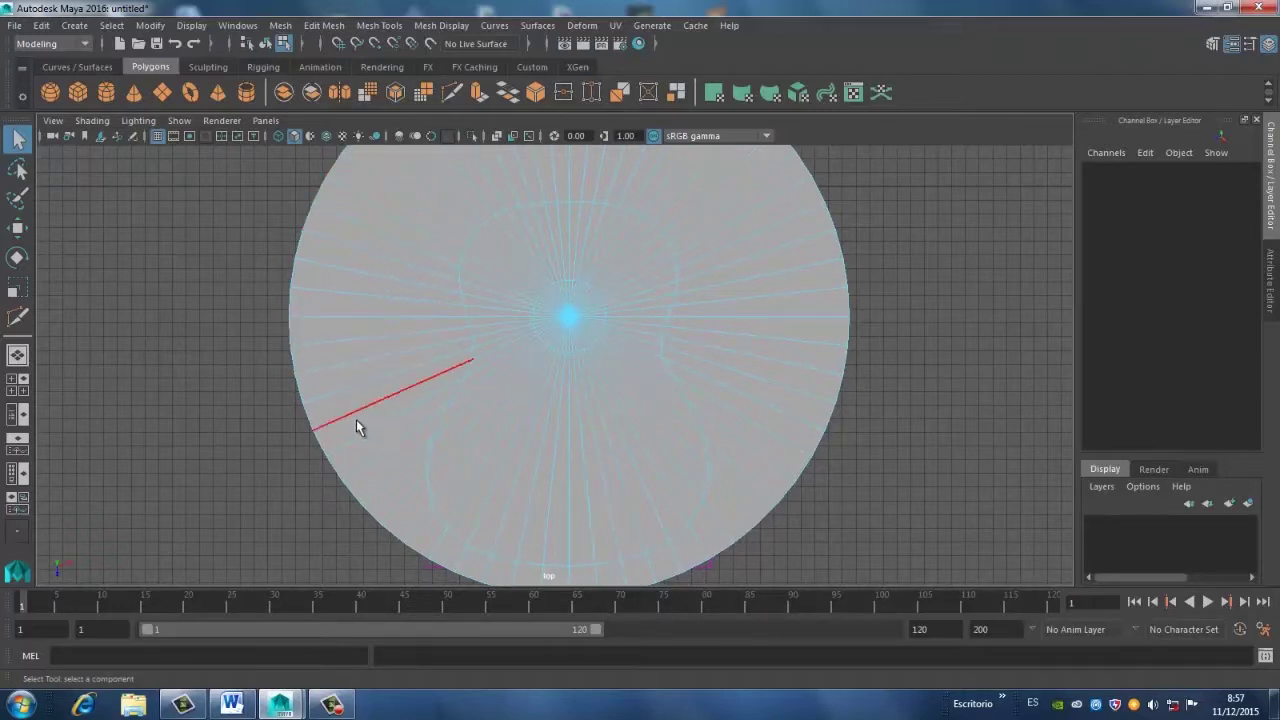
Switch the cylinder to Face selection mode from the marking menu
right_click(365, 296)
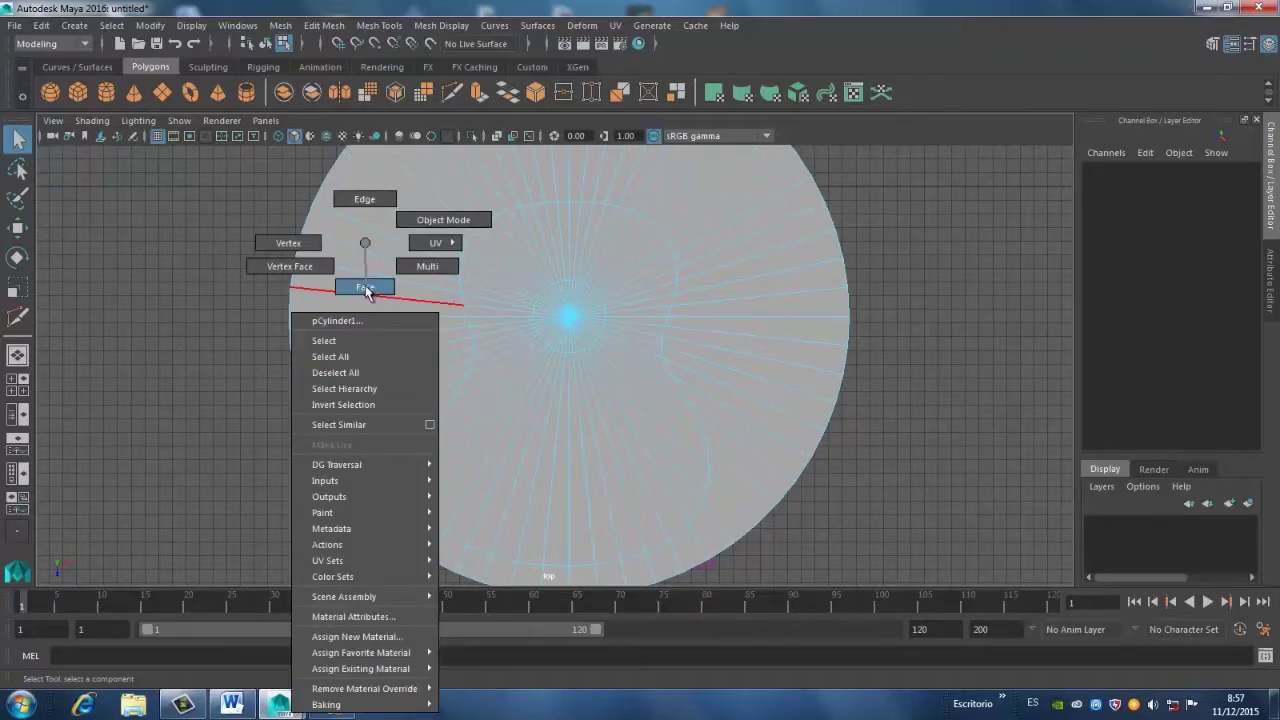
left_click(373, 270)
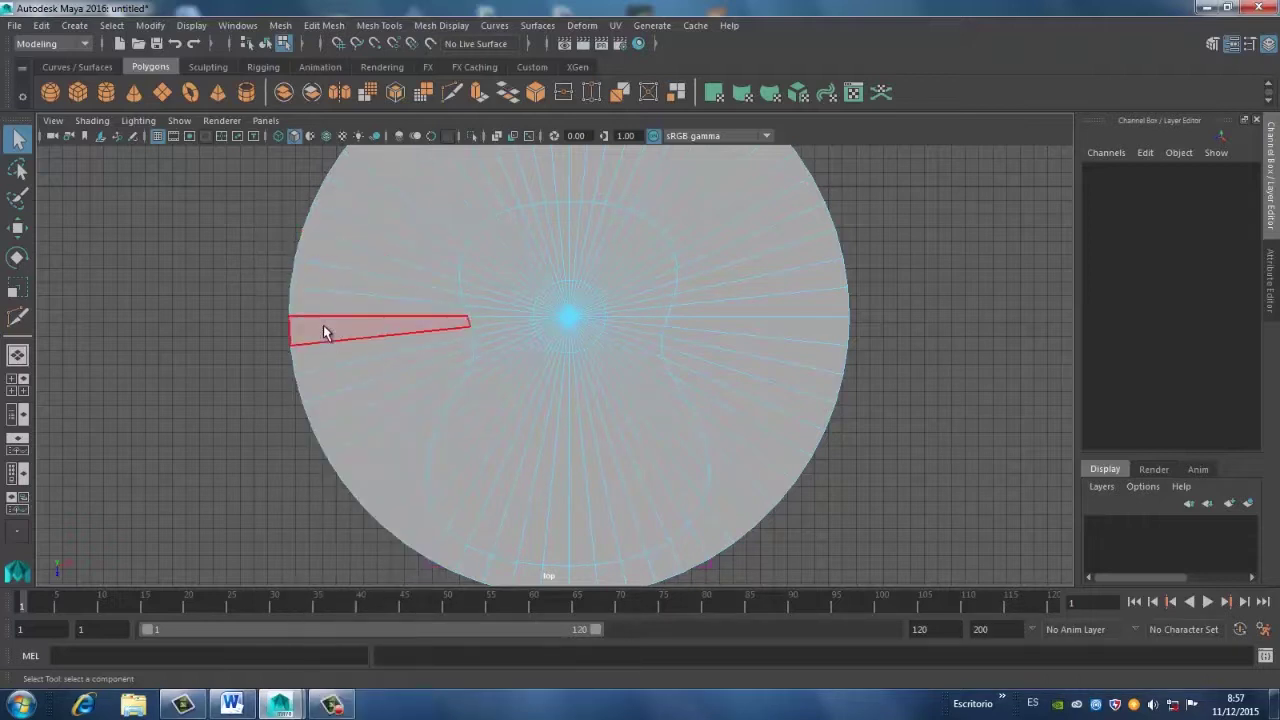
right_click(368, 333)
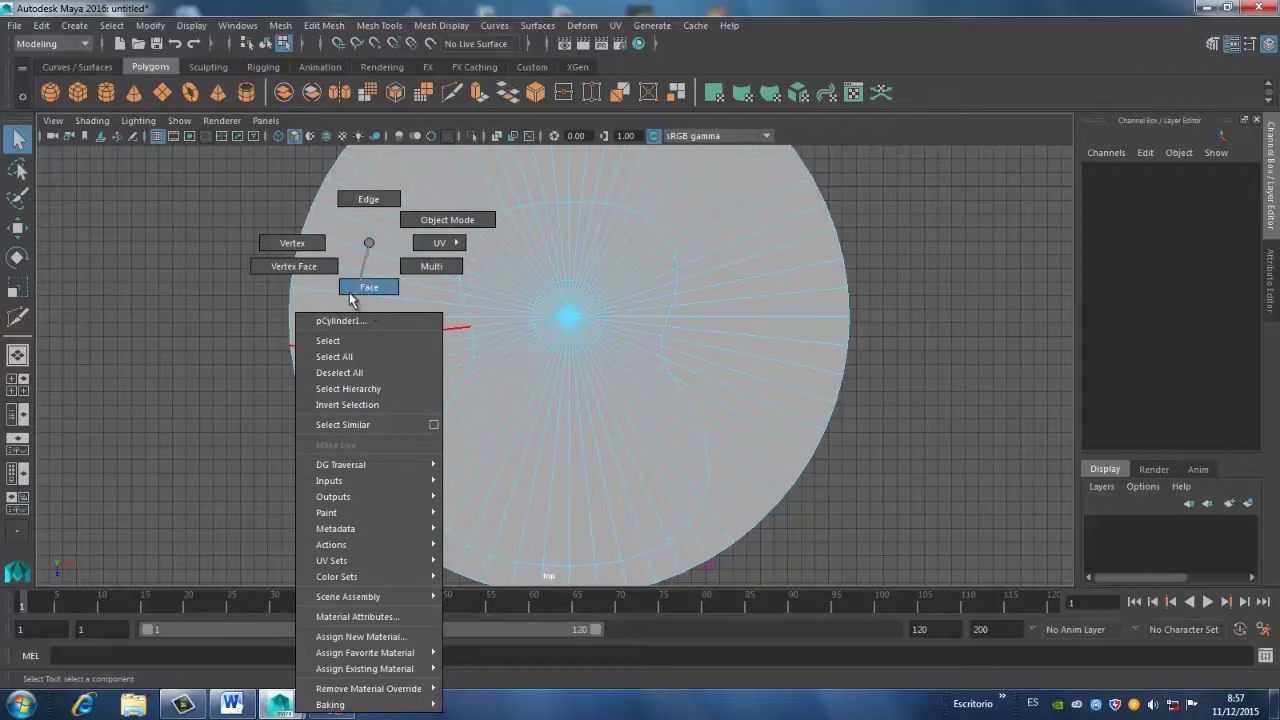
left_click(368, 288)
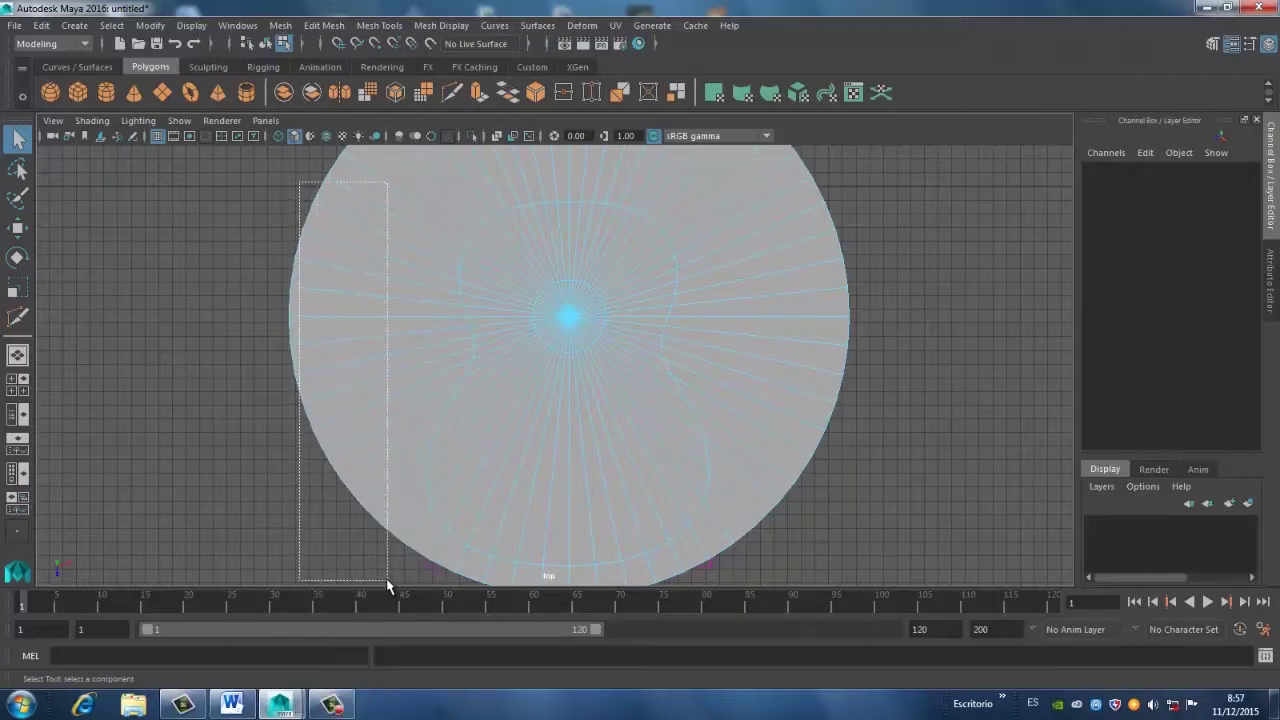
Delete the faces left of and above the guitar outline, plus leftover fragments
left_click_drag(364, 545, 386, 580)
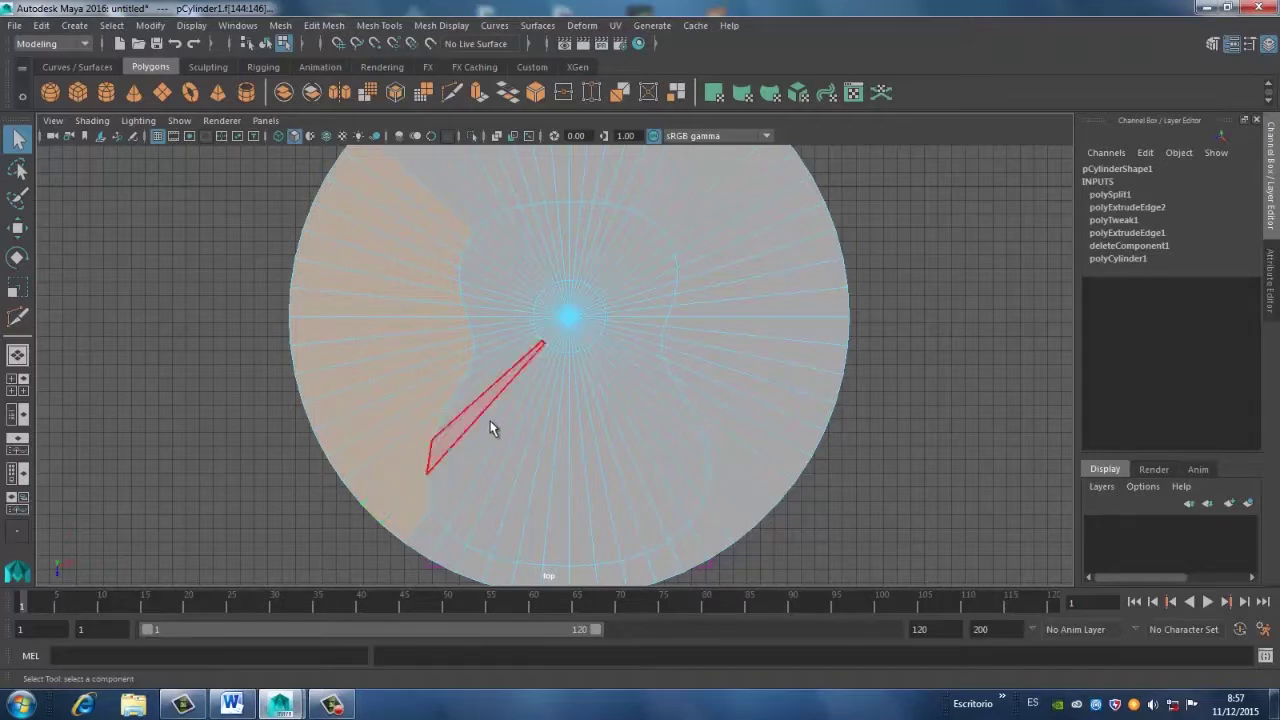
key("Delete")
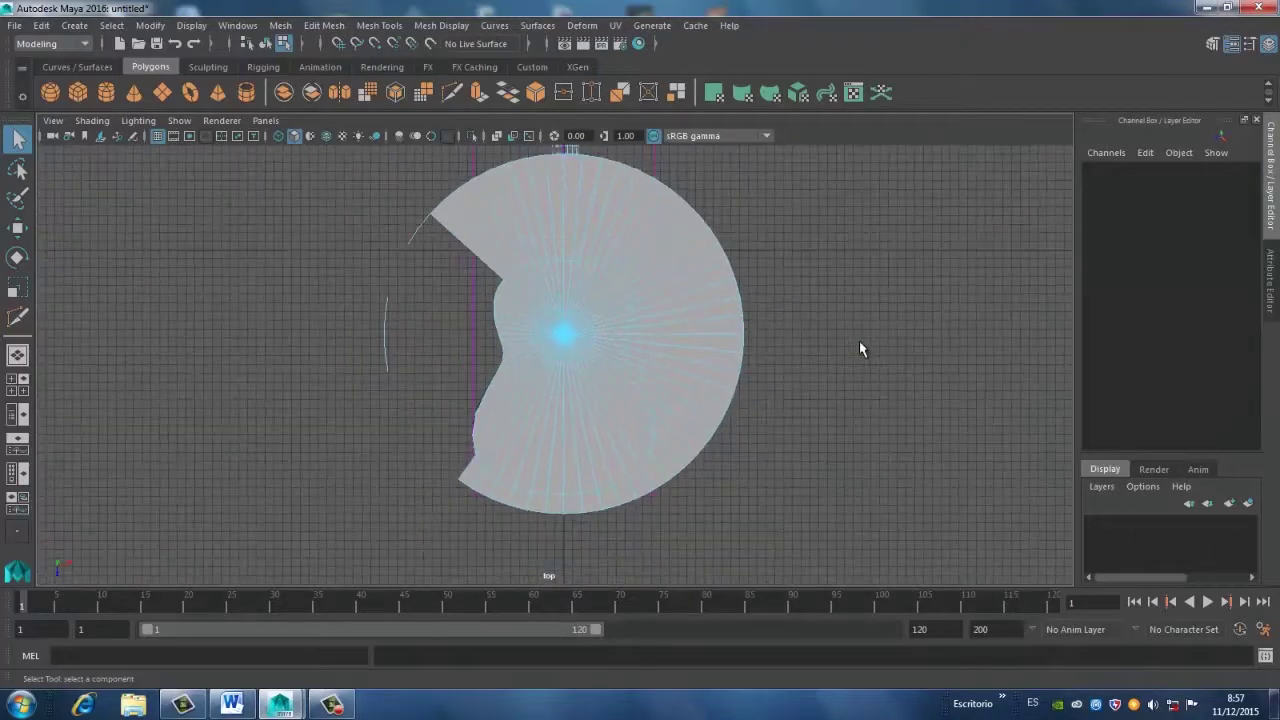
right_click_drag(859, 343, 651, 280, "alt")
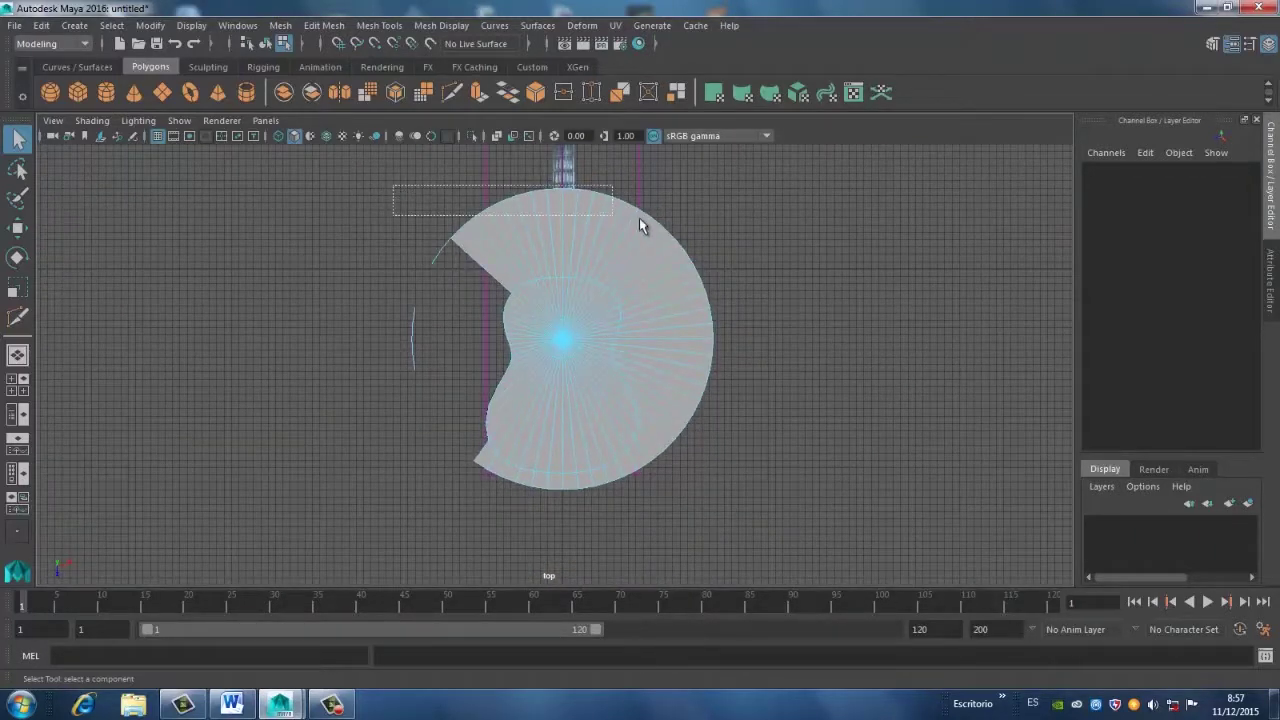
left_click_drag(720, 247, 740, 512)
key("Delete")
key("Delete")
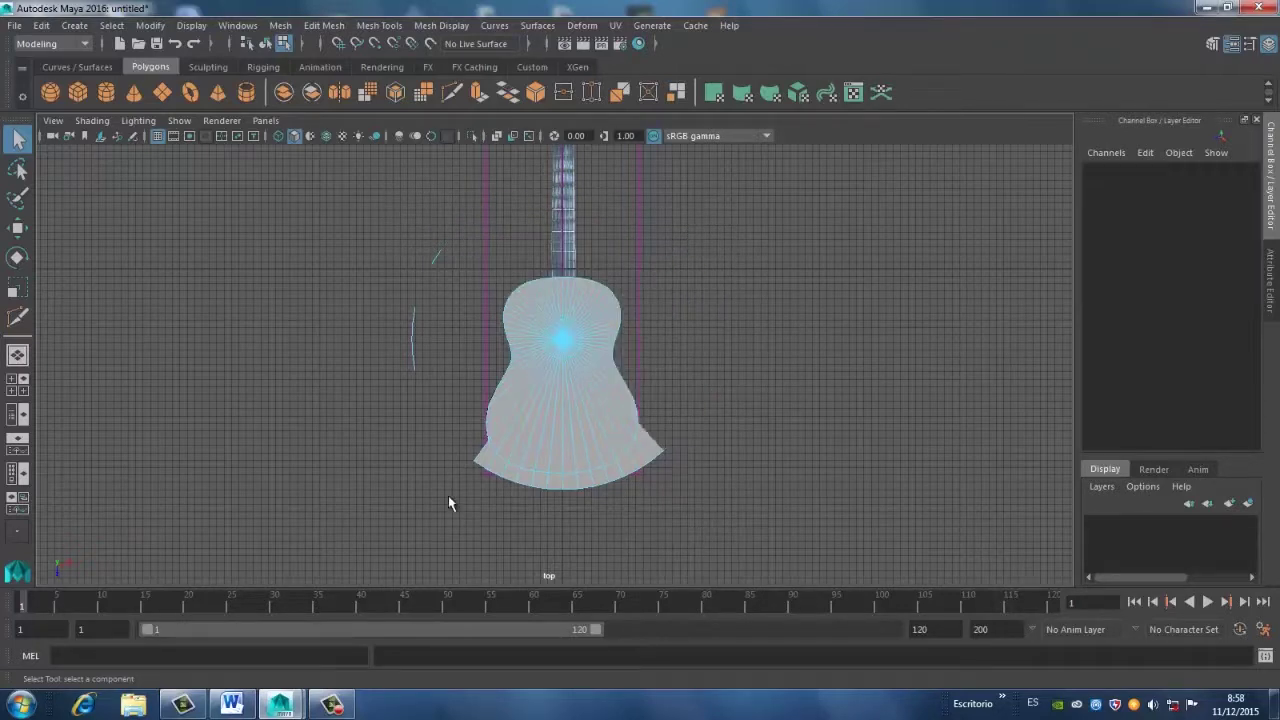
left_click_drag(455, 377, 455, 378)
Delete the bottom-left fragment, undo an accidental lower-body deletion, and clear the selection
key("Delete")
left_click_drag(483, 479, 483, 481)
key("Delete")
left_click_drag(541, 512, 545, 516)
key("Delete")
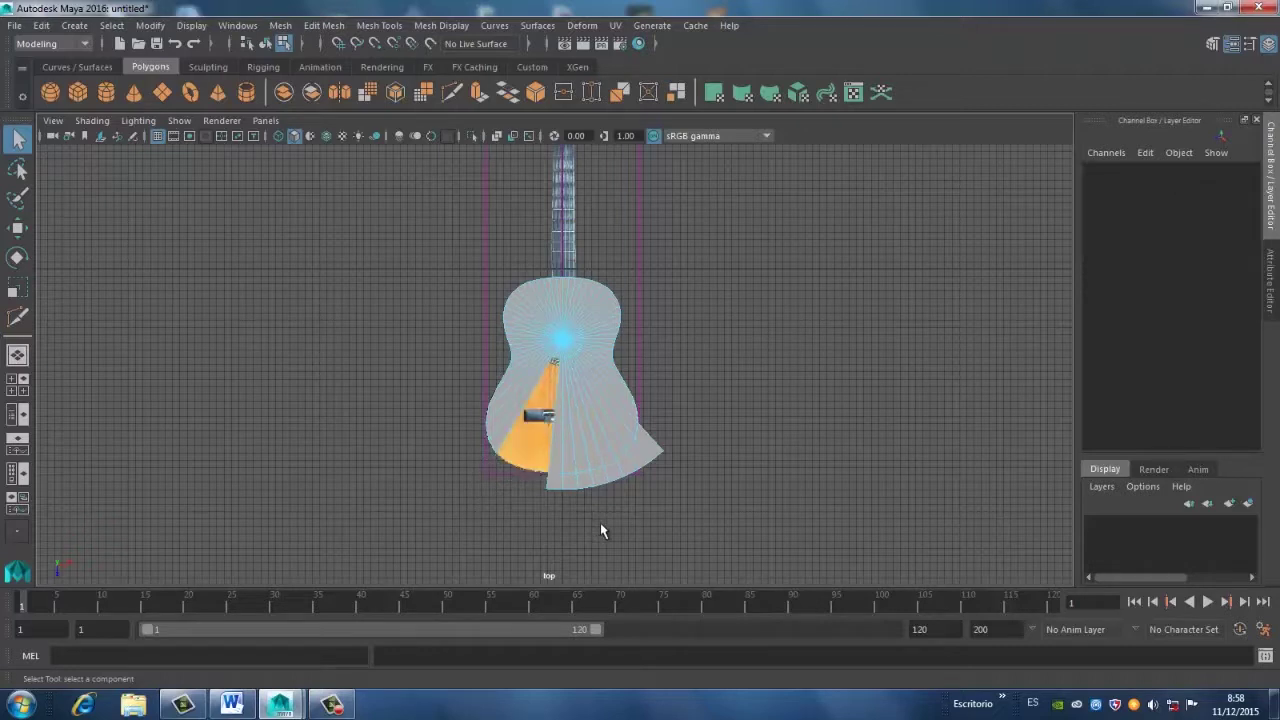
key("ctrl+z")
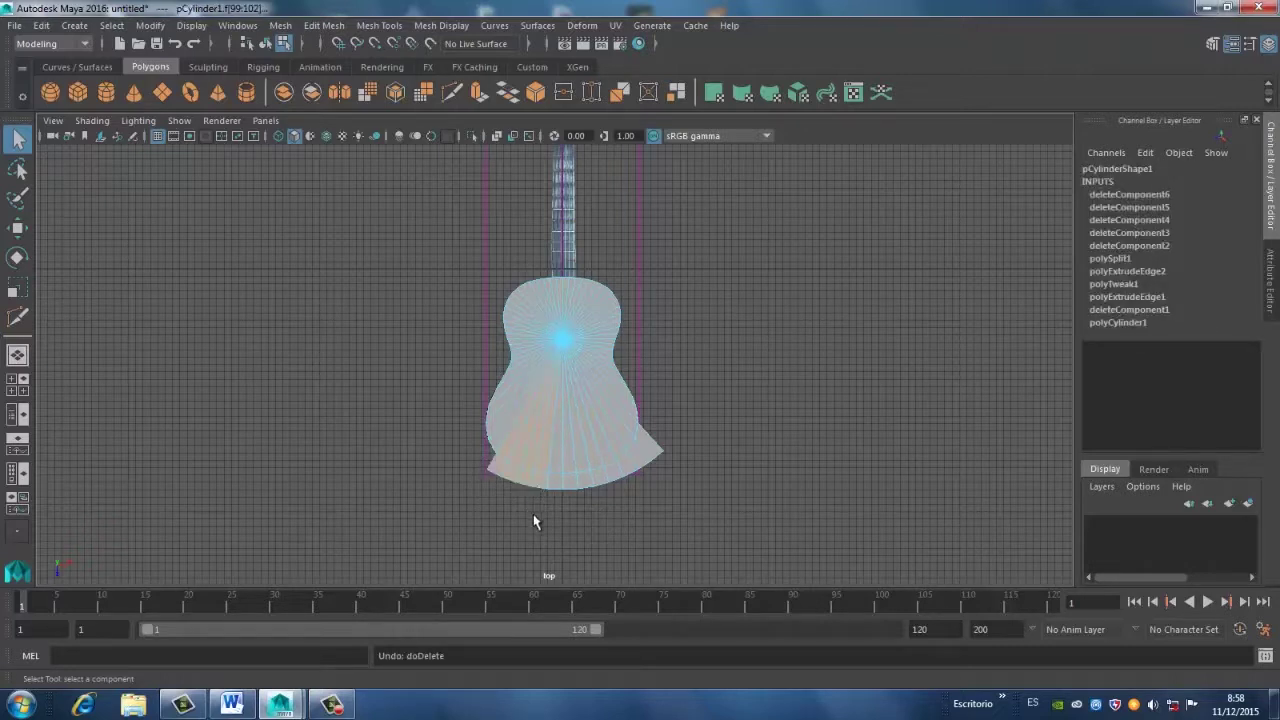
left_click(533, 519)
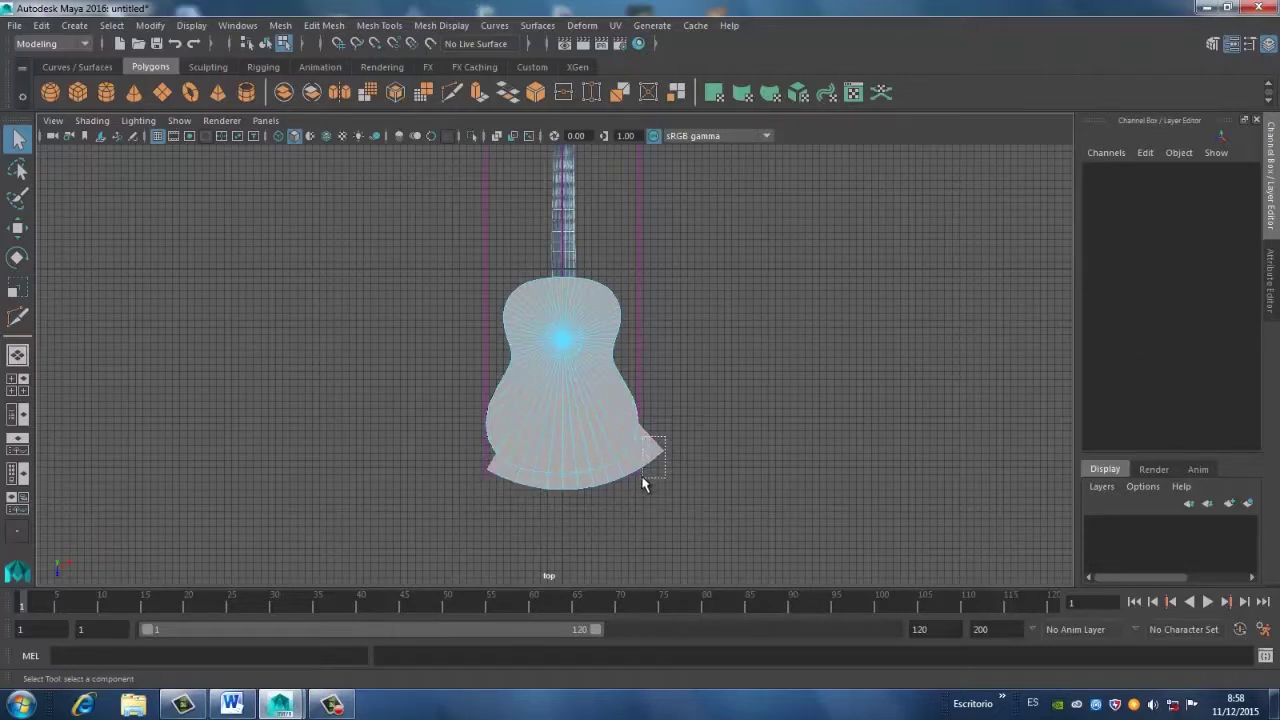
left_click_drag(665, 437, 640, 487)
left_click(656, 494)
Delete the stray faces at the lower-right and lower-left corners of the body
scroll(656, 492, "up", 2)
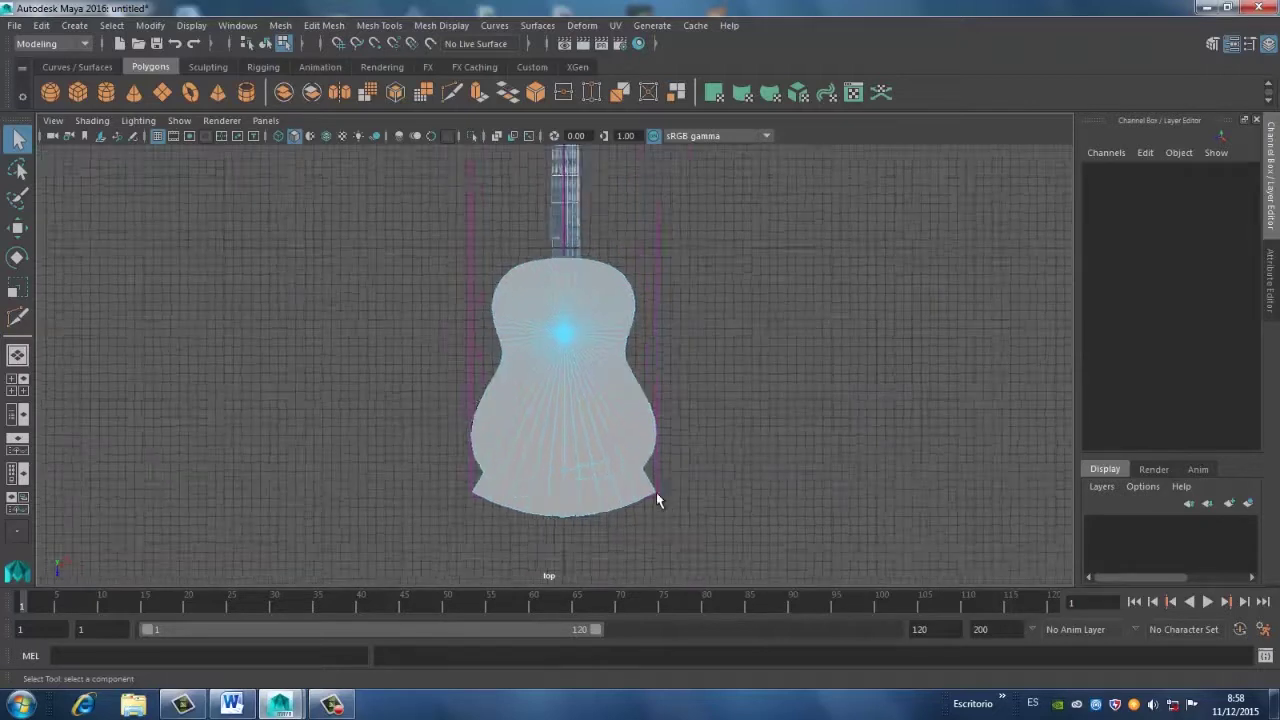
scroll(656, 498, "up", 3)
middle_click_drag(666, 440, 669, 285, "alt")
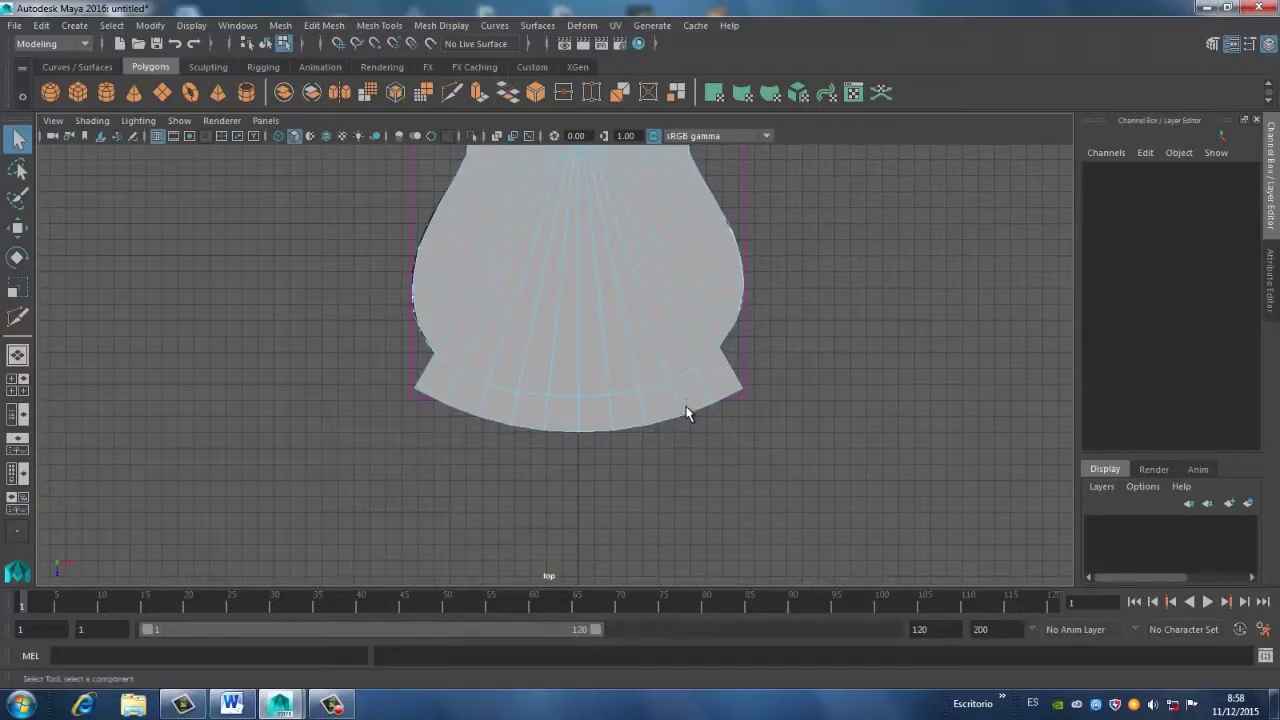
scroll(686, 412, "up", 2)
scroll(690, 407, "up", 1)
left_click_drag(848, 397, 740, 465)
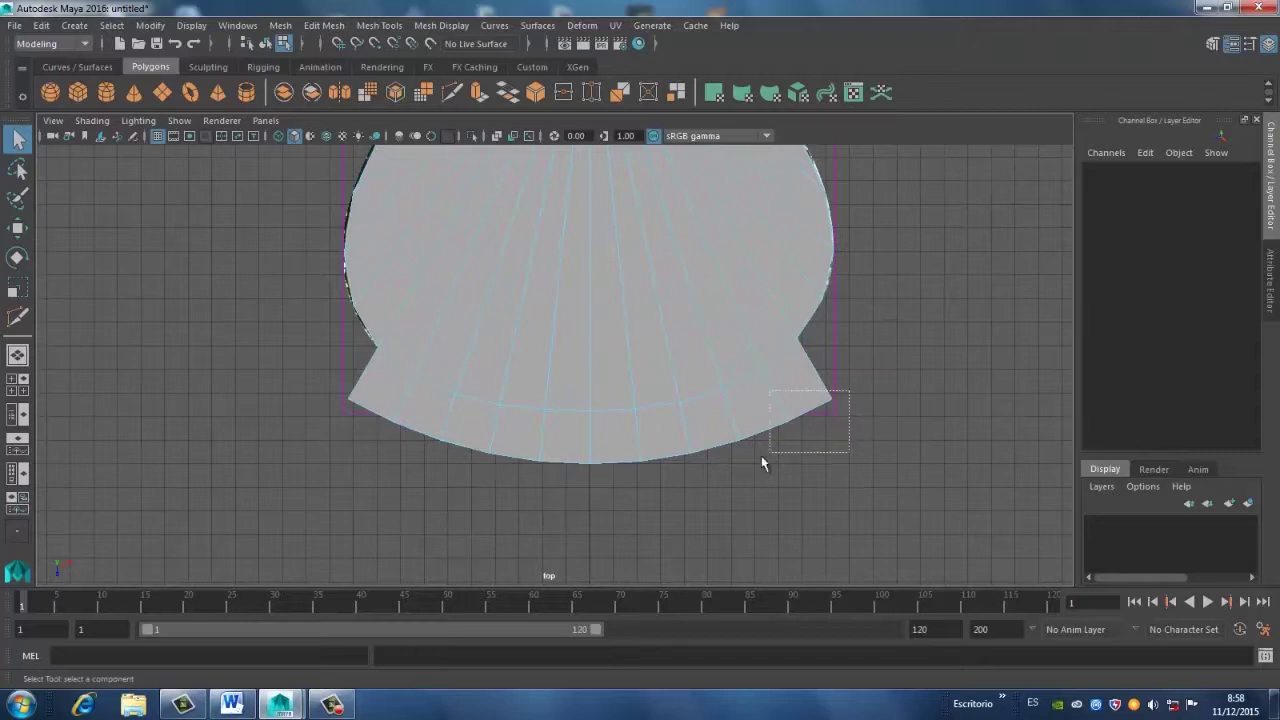
key("Delete")
left_click_drag(314, 380, 378, 432)
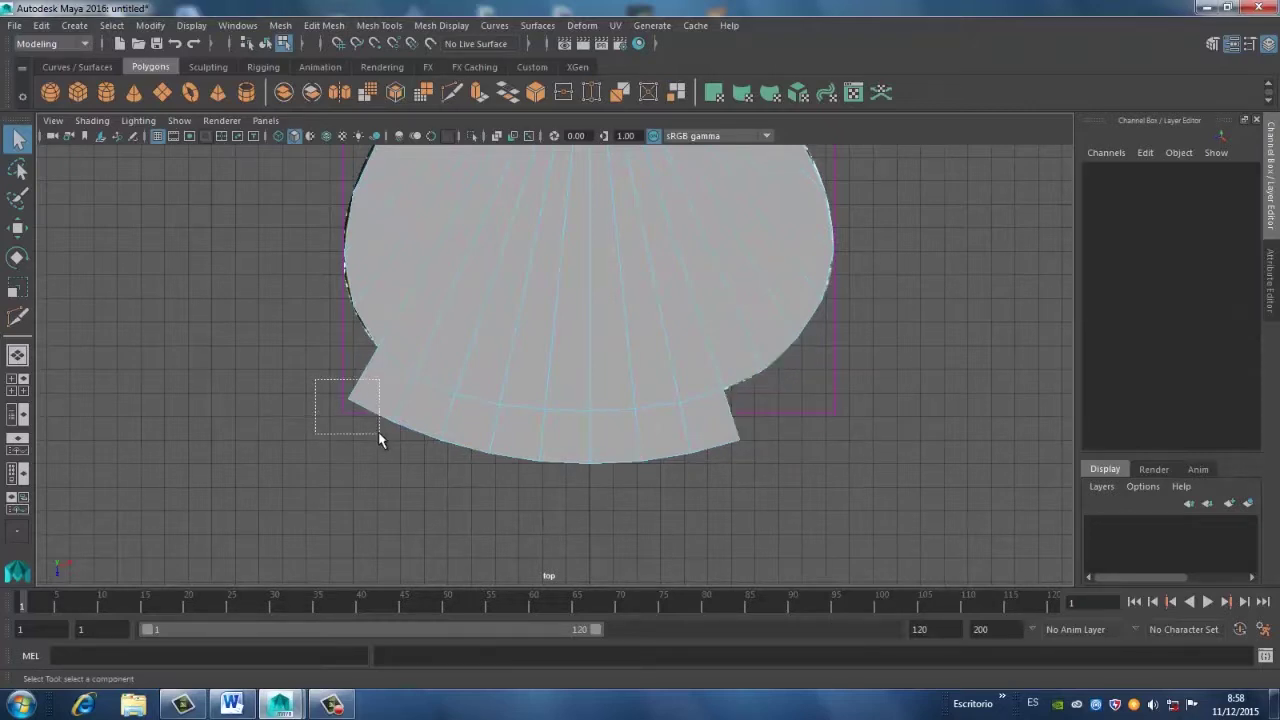
key("Delete")
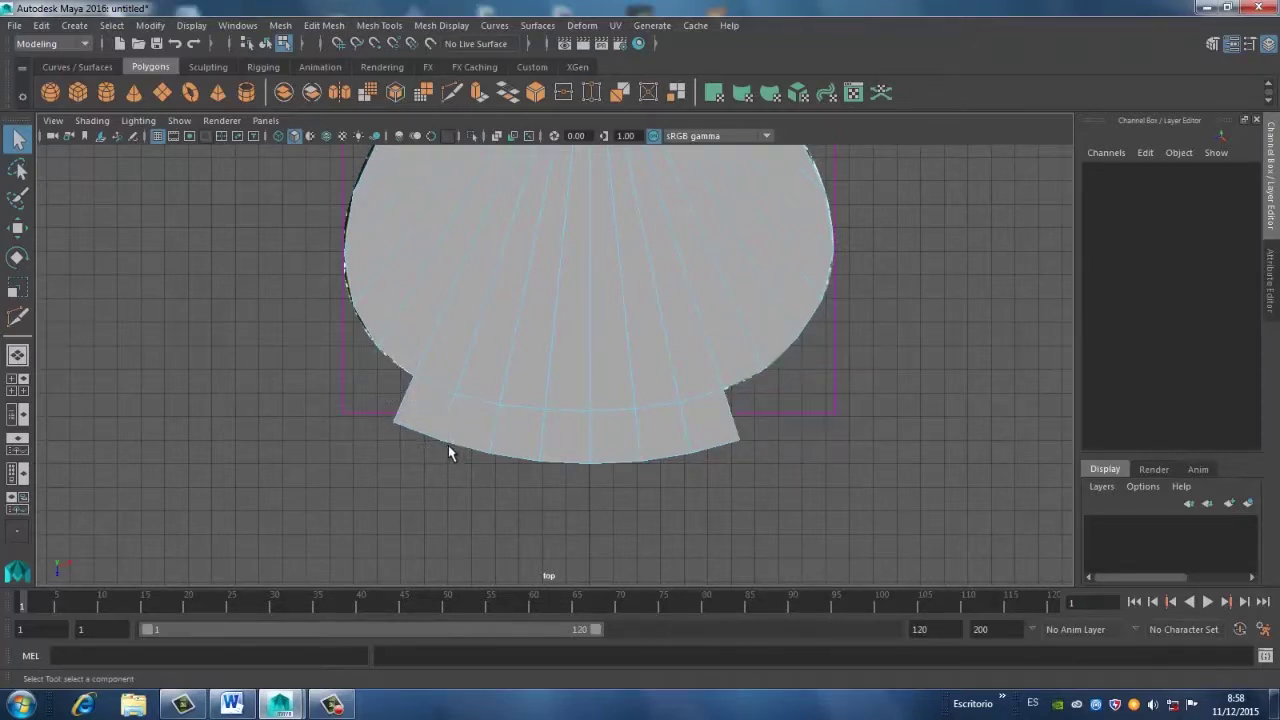
Delete the leftover strip of faces below the body and return to Object Mode
left_click_drag(640, 494, 846, 520)
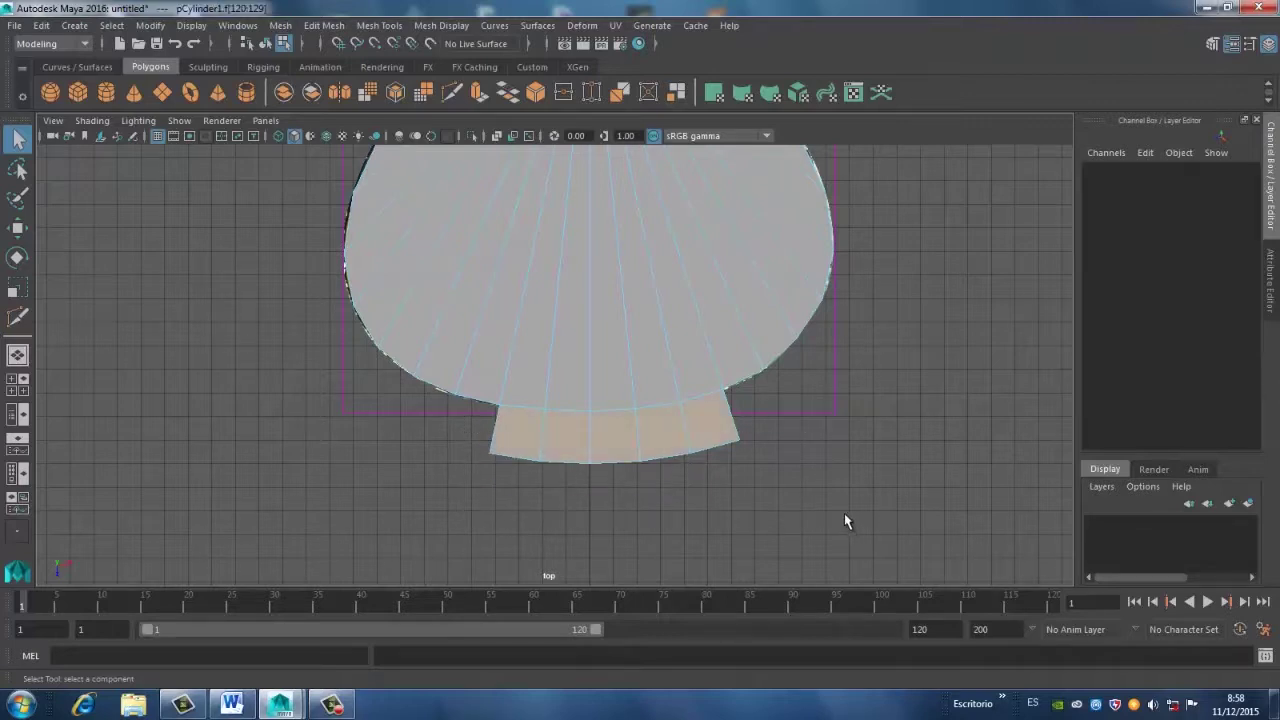
key("Delete")
scroll(741, 445, "down", 2)
right_click_drag(607, 247, 686, 218)
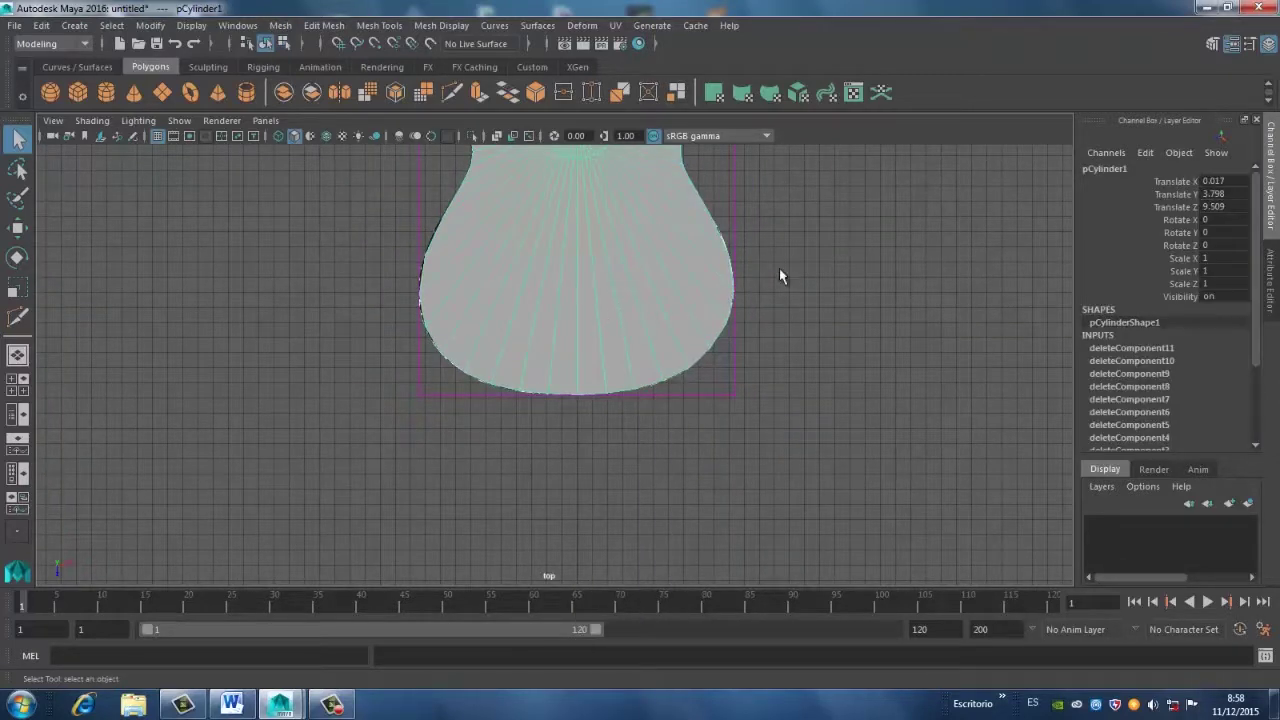
Maximize the perspective panel and tumble and zoom to look down on the flat body mesh
key("space")
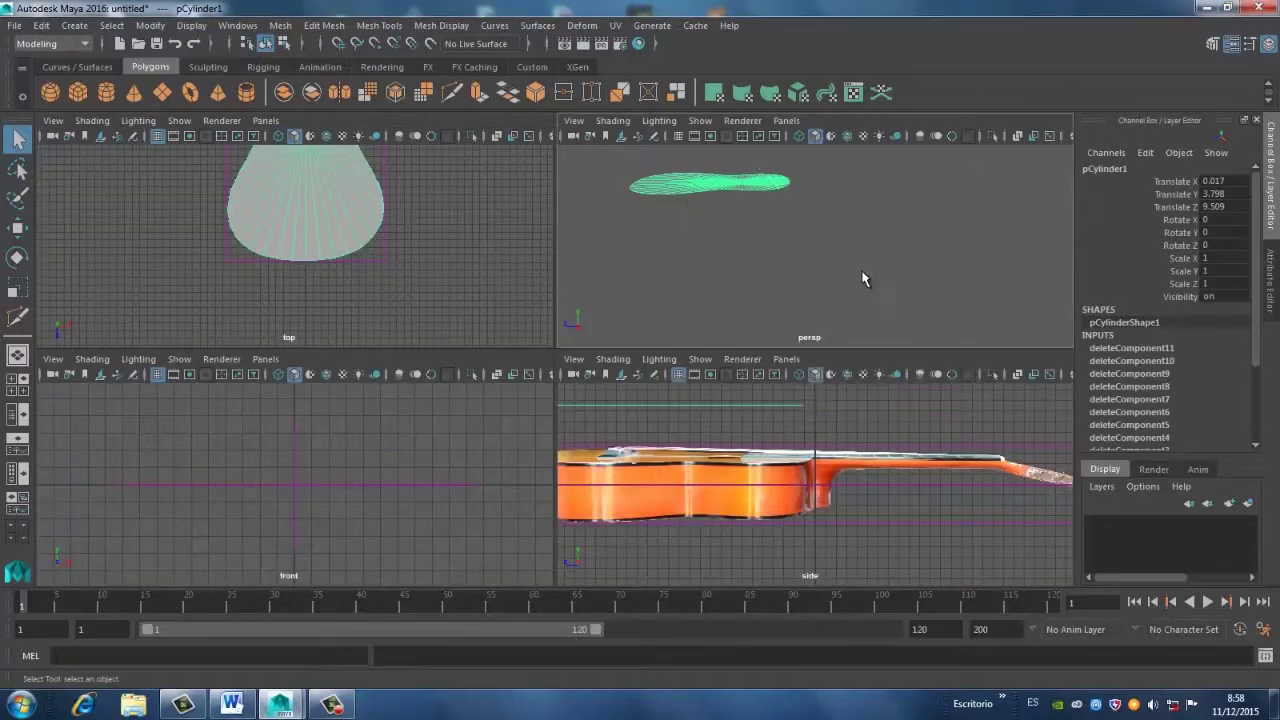
key("space")
mouse_move(726, 277)
left_mouse_down("alt")
mouse_move(614, 329)
mouse_move(629, 337)
left_mouse_up("alt")
scroll(674, 468, "up", 3)
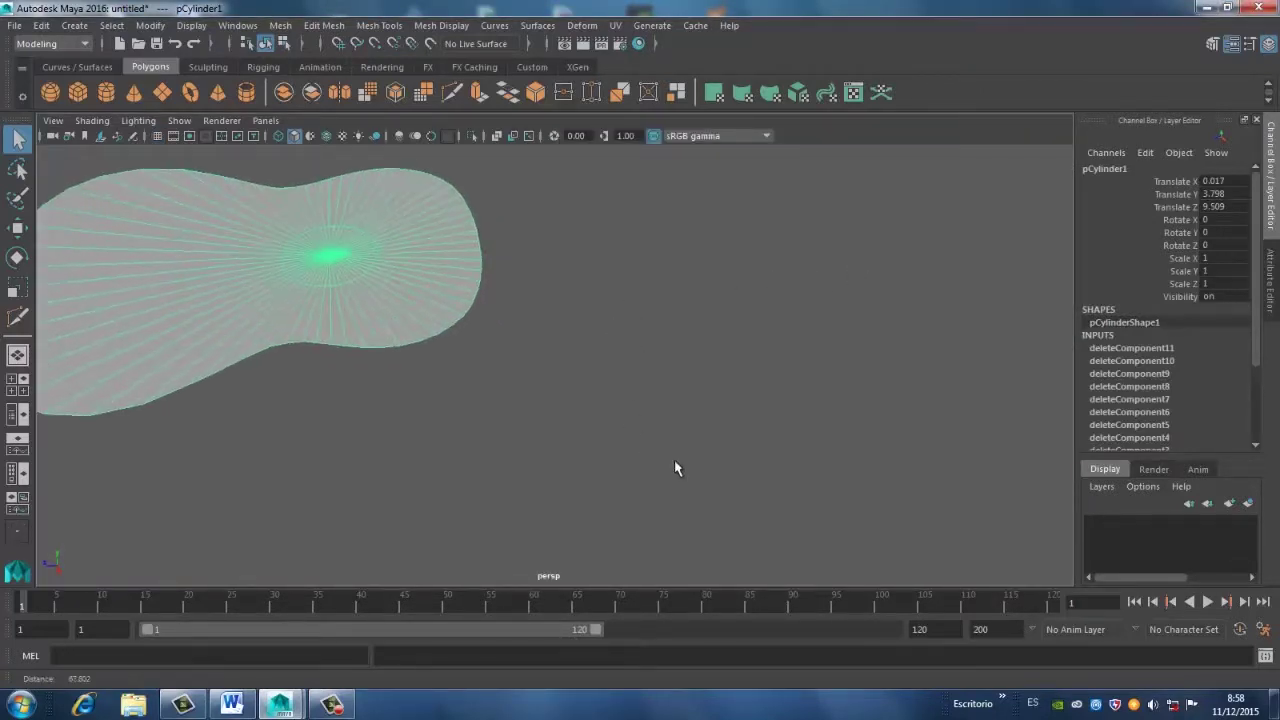
mouse_move(674, 468)
left_mouse_down("alt")
mouse_move(614, 443)
mouse_move(671, 420)
mouse_move(674, 320)
mouse_move(687, 308)
mouse_move(686, 374)
mouse_move(743, 411)
mouse_move(800, 423)
left_mouse_up("alt")
mouse_move(800, 423)
middle_mouse_down("alt")
mouse_move(767, 367)
mouse_move(674, 300)
middle_mouse_up("alt")
scroll(677, 420, "up", 2)
scroll(643, 391, "up", 2)
scroll(620, 387, "up", 3)
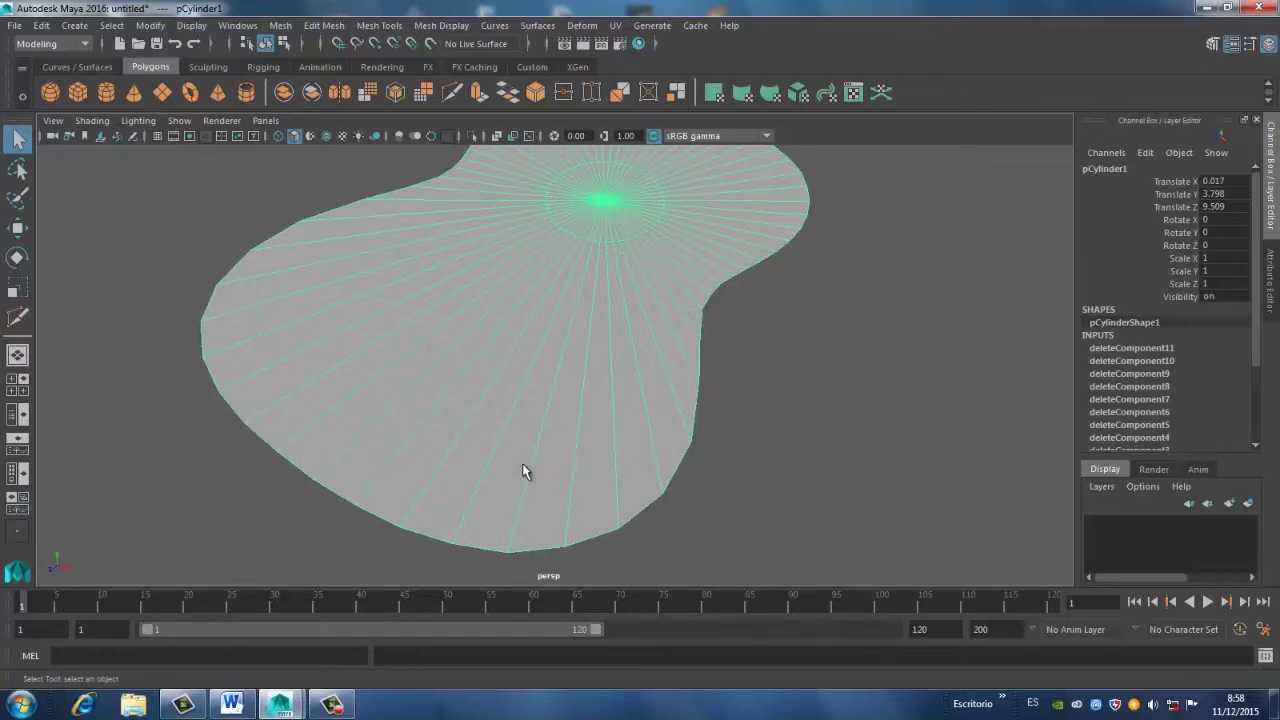
key("3")
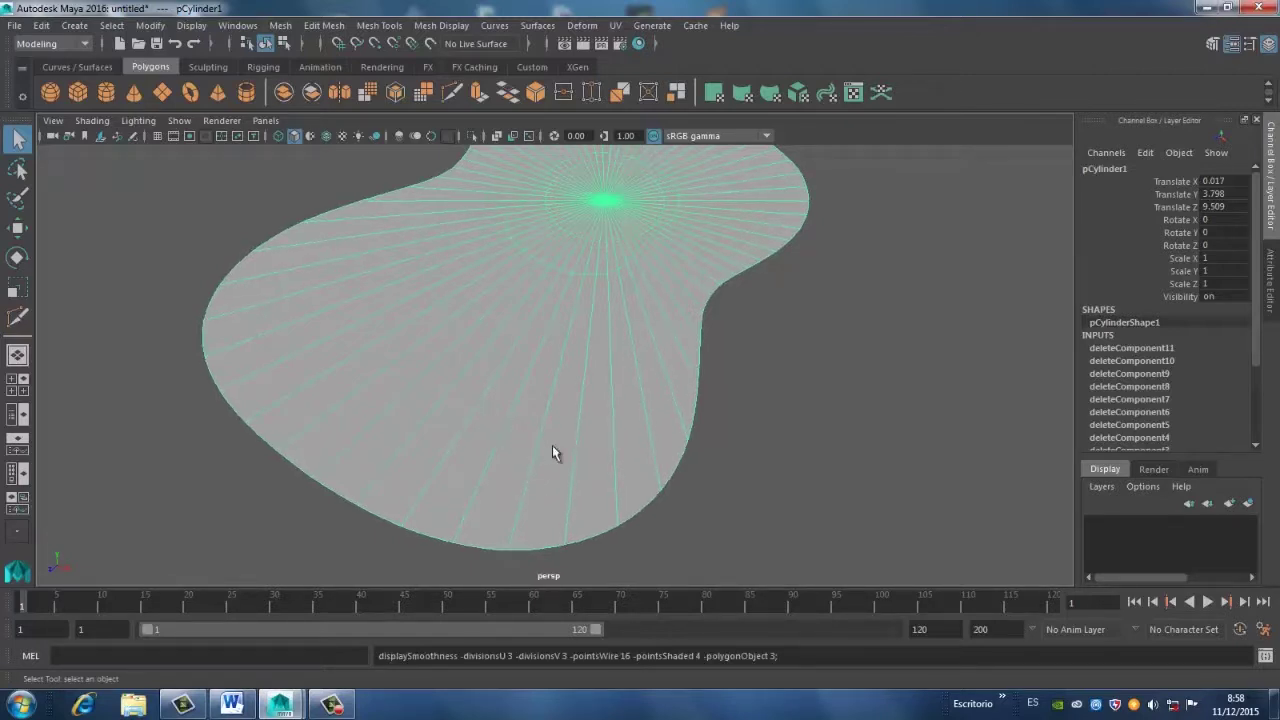
scroll(594, 451, "up", 2)
scroll(700, 457, "up", 2)
scroll(651, 449, "up", 2)
scroll(675, 511, "up", 2)
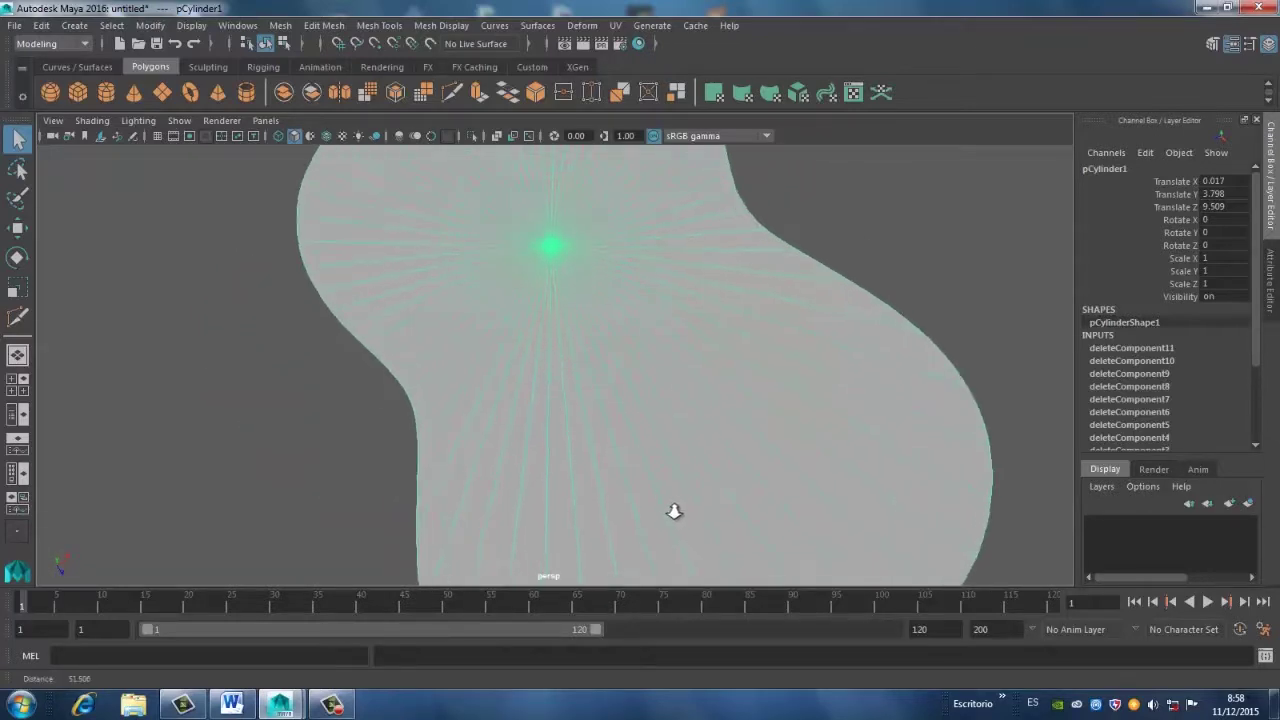
scroll(675, 511, "up", 2)
mouse_move(610, 367)
left_mouse_down("alt")
mouse_move(611, 398)
mouse_move(634, 429)
mouse_move(621, 434)
left_mouse_up("alt")
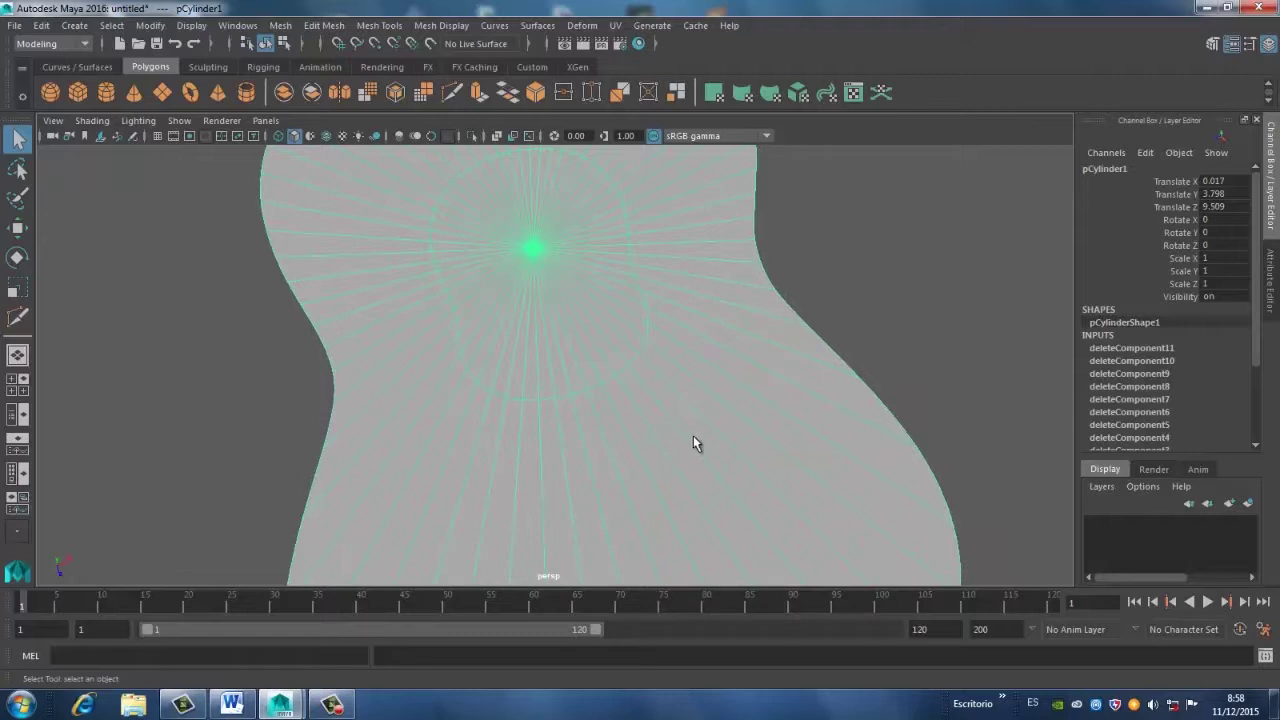
key("1")
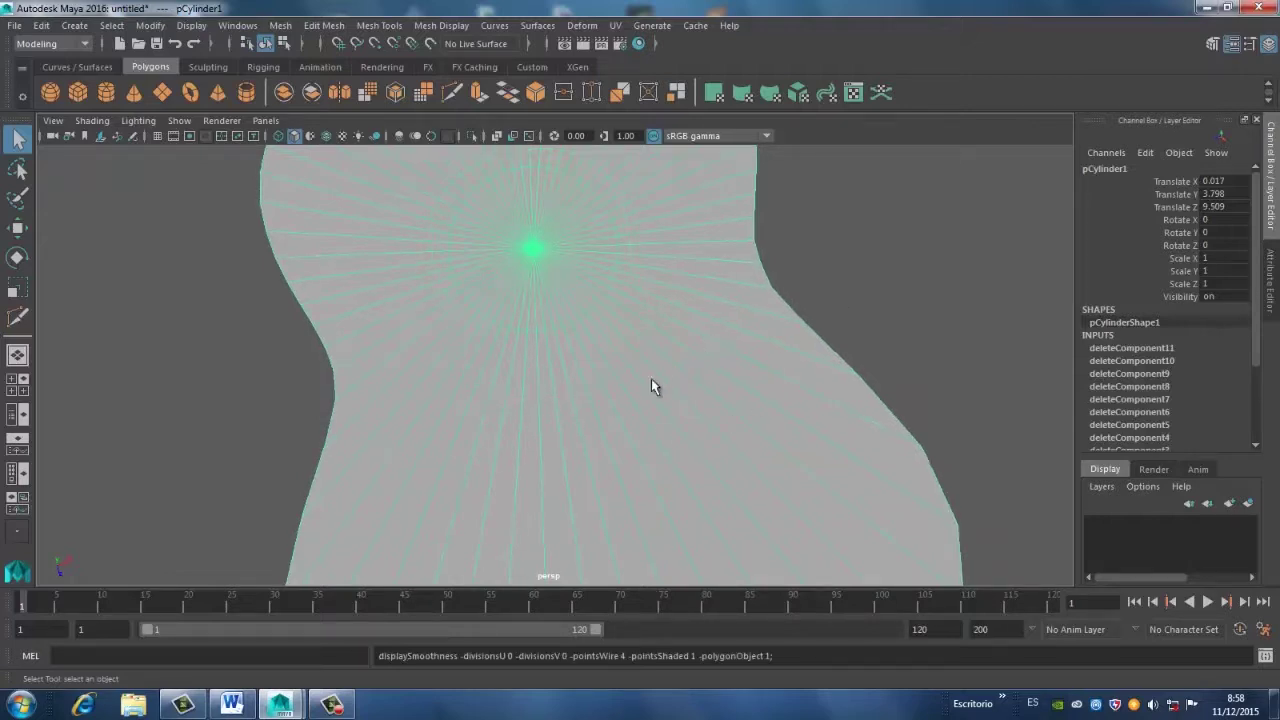
mouse_move(651, 378)
left_mouse_down("alt")
mouse_move(563, 337)
mouse_move(557, 377)
left_mouse_up("alt")
right_click_drag(557, 377, 484, 272, "alt")
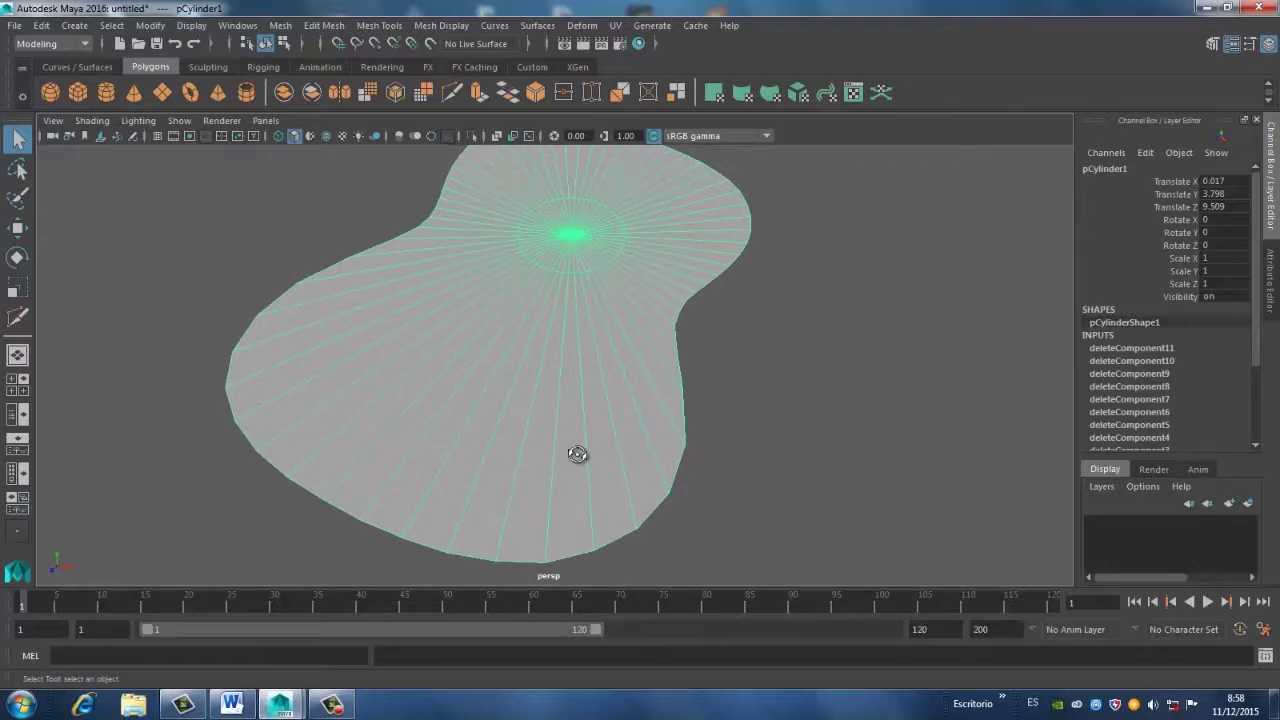
left_click_drag(577, 454, 571, 451, "alt")
mouse_move(571, 451)
right_mouse_down("alt")
mouse_move(623, 543)
mouse_move(556, 528)
right_mouse_up("alt")
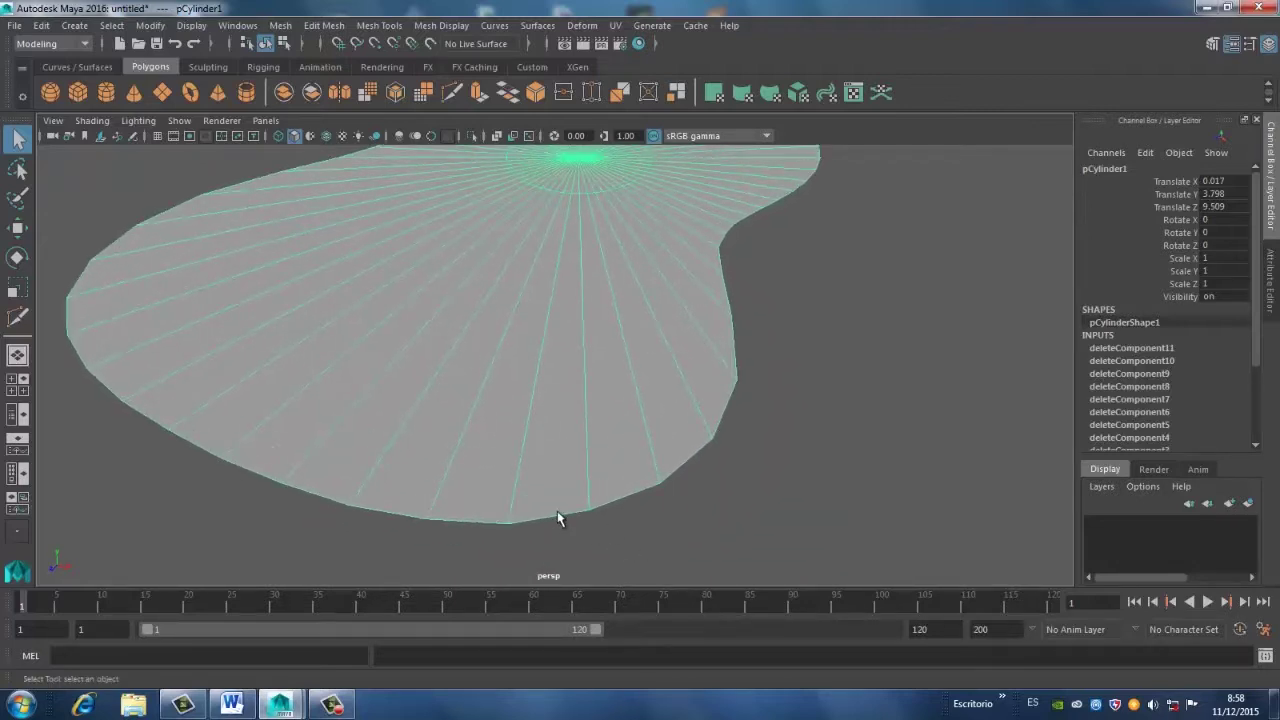
right_click(557, 243)
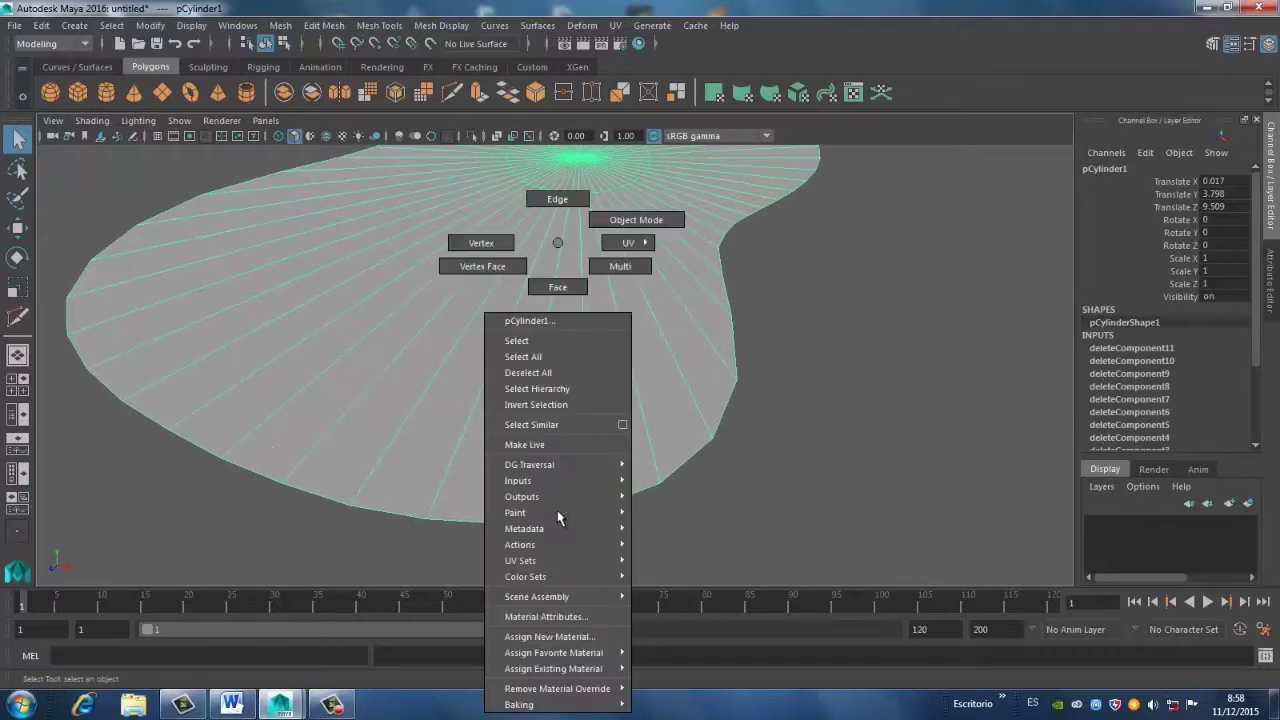
Switch to Edge mode and select the outer border edges pCylinder1.e[180:239]
left_click(557, 198)
right_click_drag(560, 486, 580, 551, "alt")
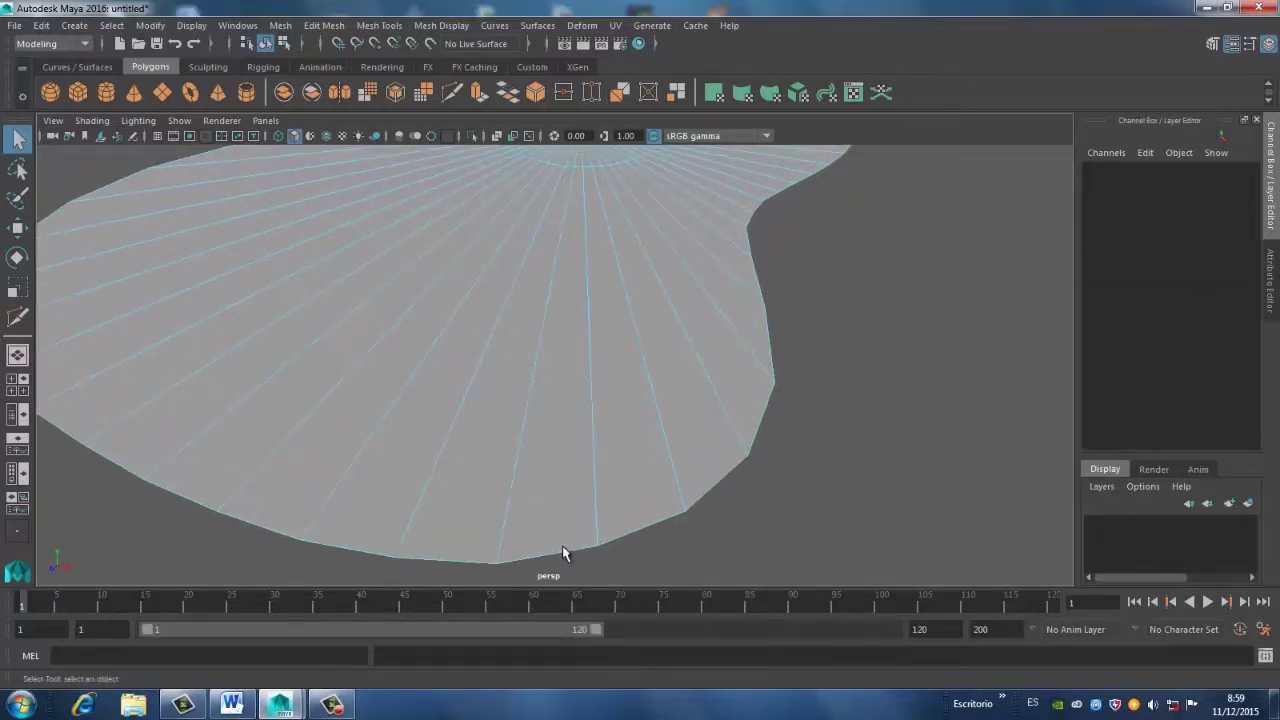
left_click(562, 552)
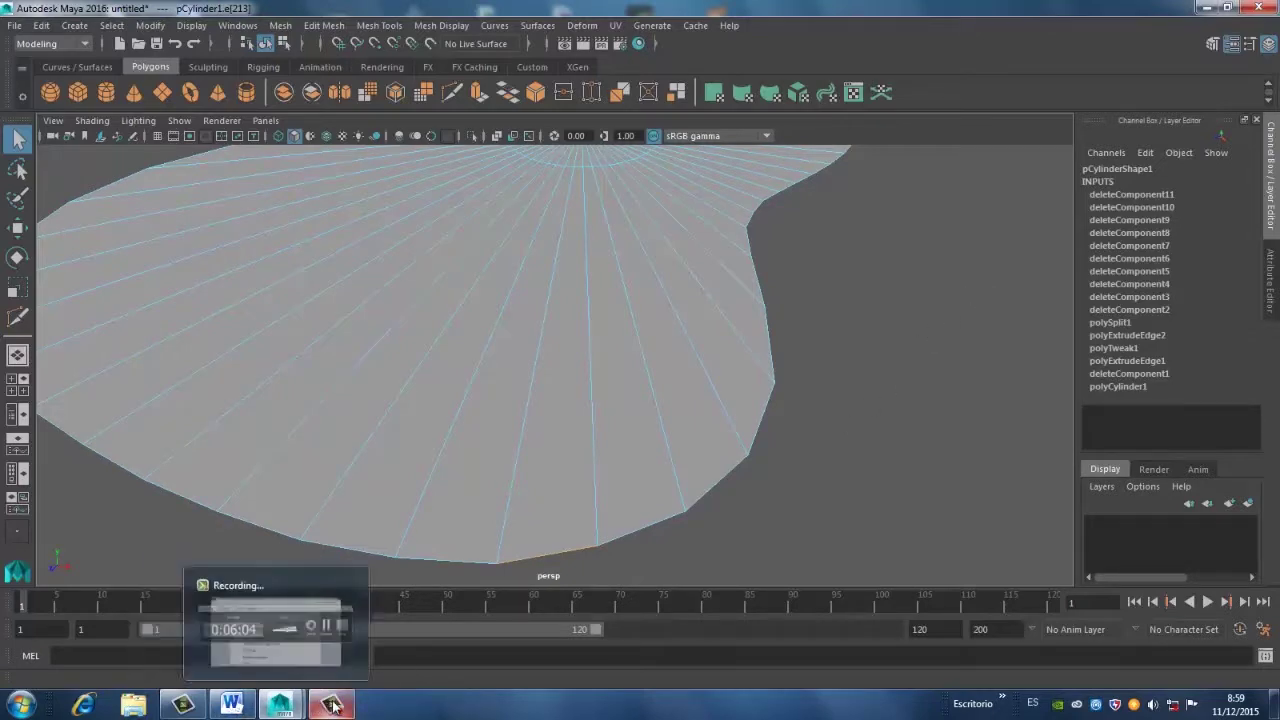
left_click(281, 705)
left_click(1085, 592)
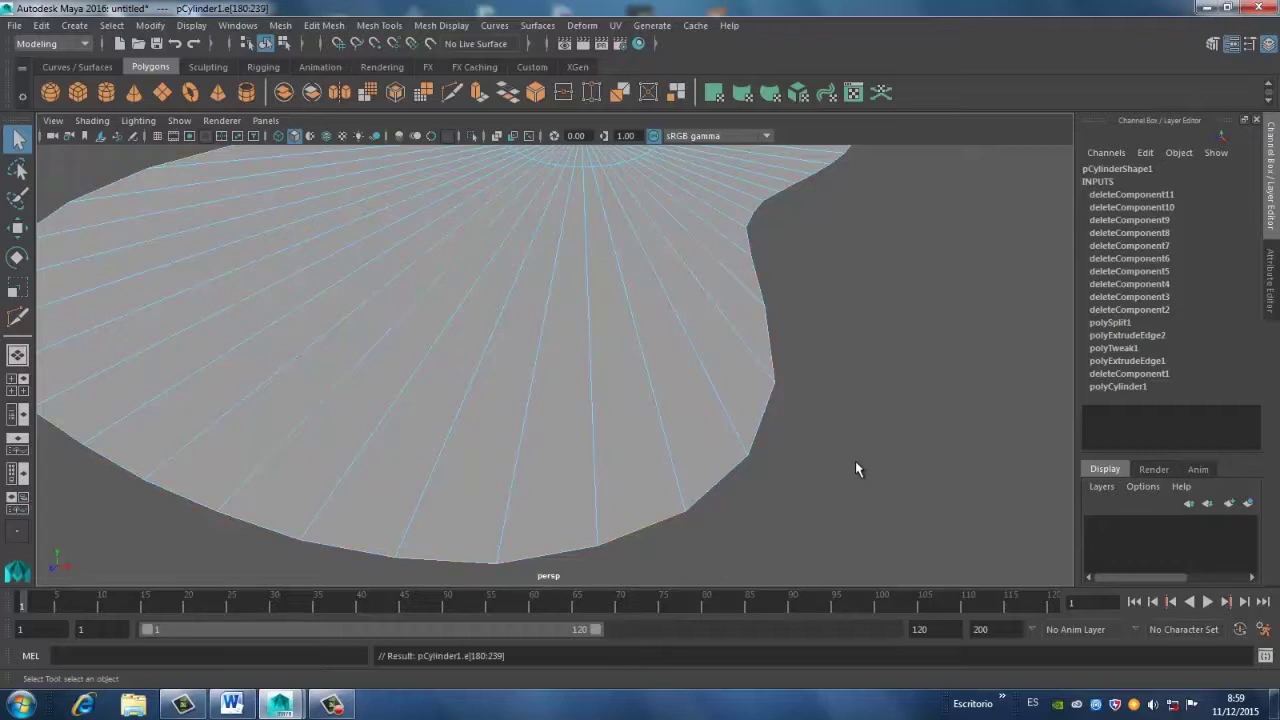
mouse_move(840, 474)
left_mouse_down("alt")
mouse_move(780, 386)
mouse_move(766, 400)
left_mouse_up("alt")
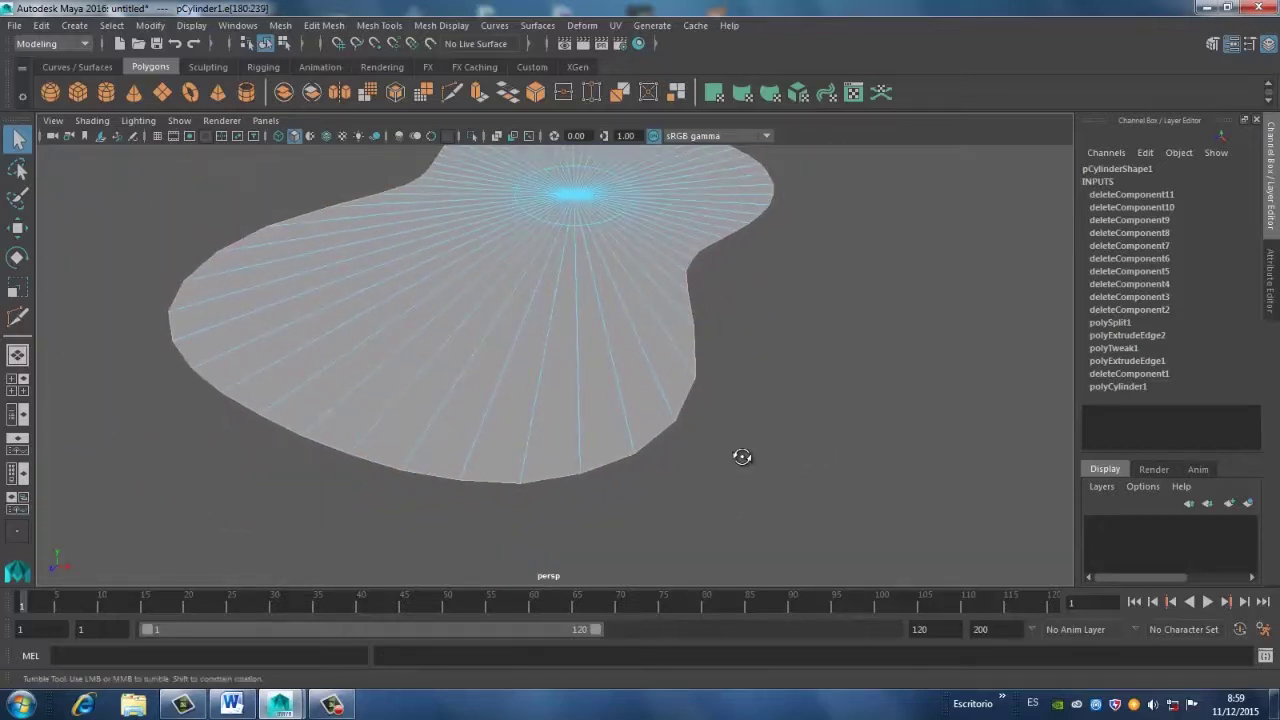
left_click_drag(737, 454, 750, 449, "alt")
right_click_drag(750, 449, 803, 514, "alt")
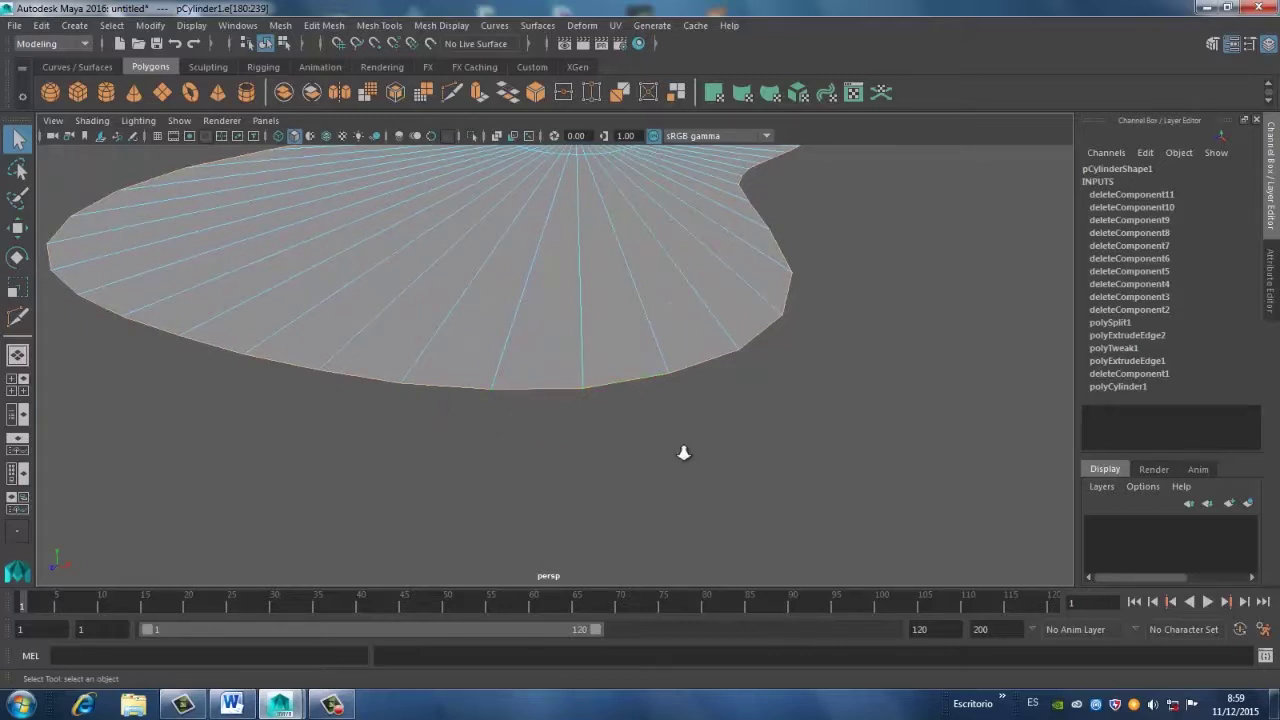
right_click_drag(684, 453, 707, 474, "alt")
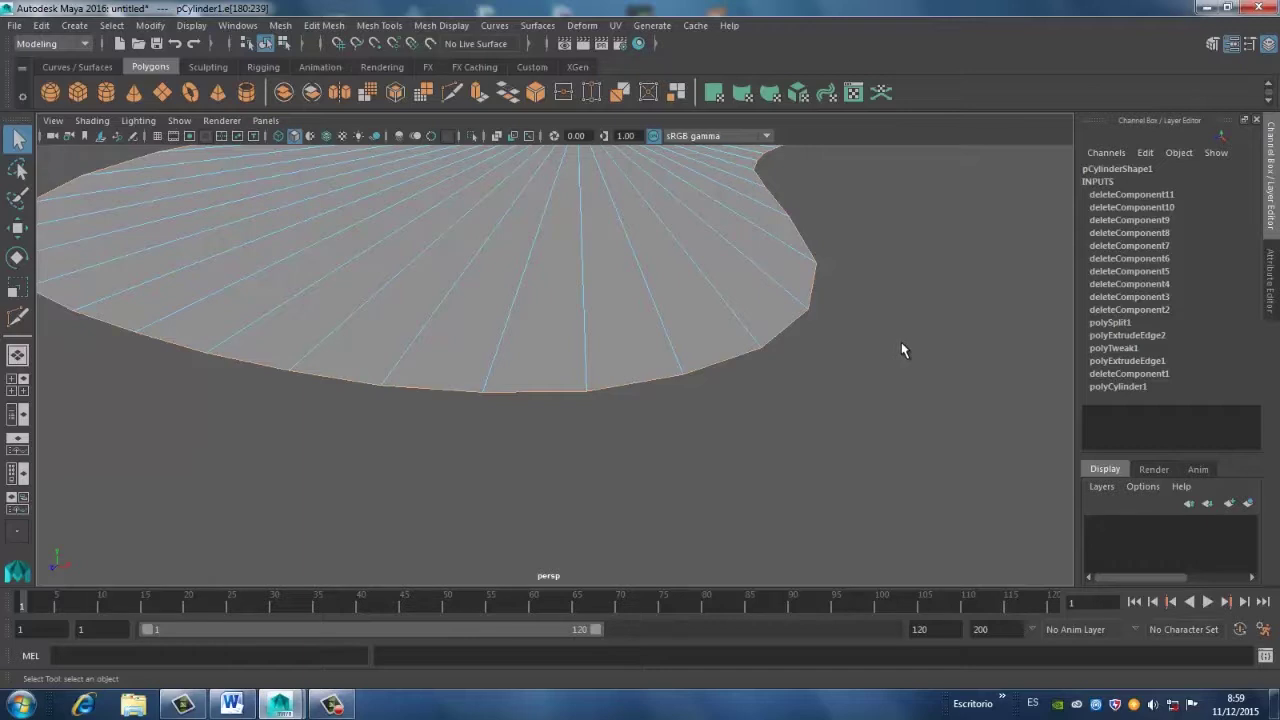
Extrude the guitar body's outer border edges and scale the new ring
right_click(635, 290, "shift")
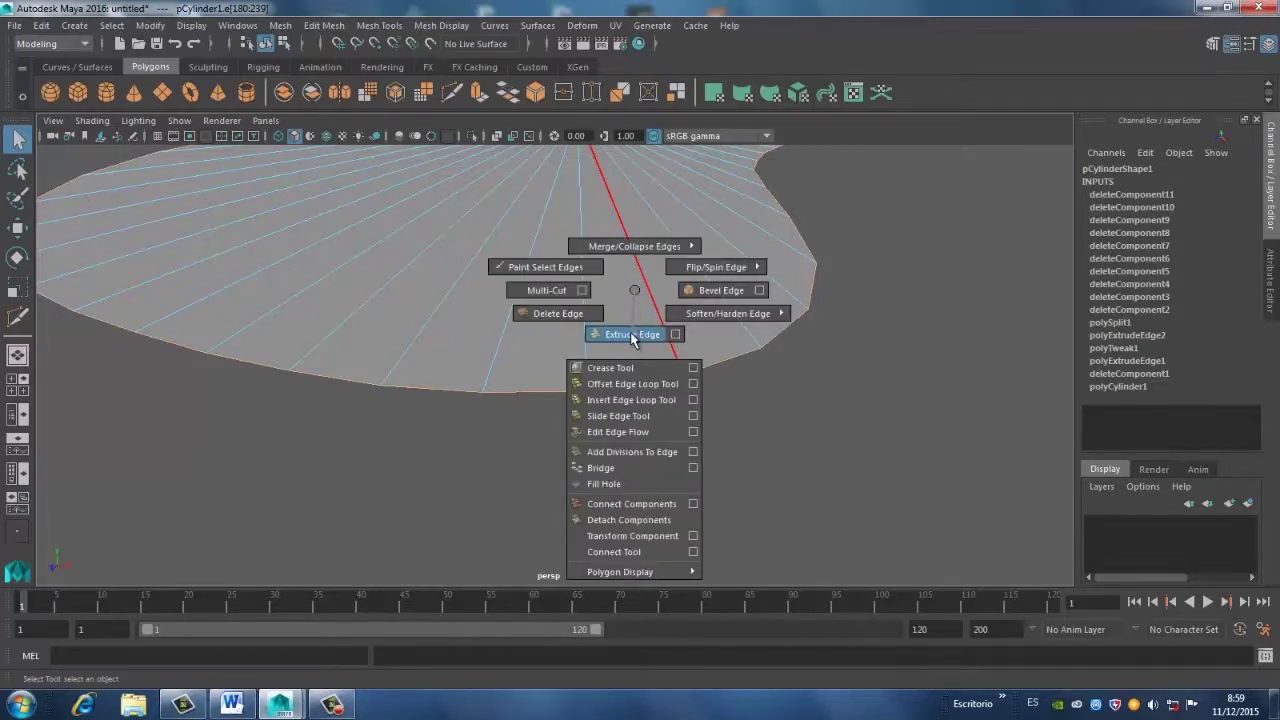
left_click(632, 337)
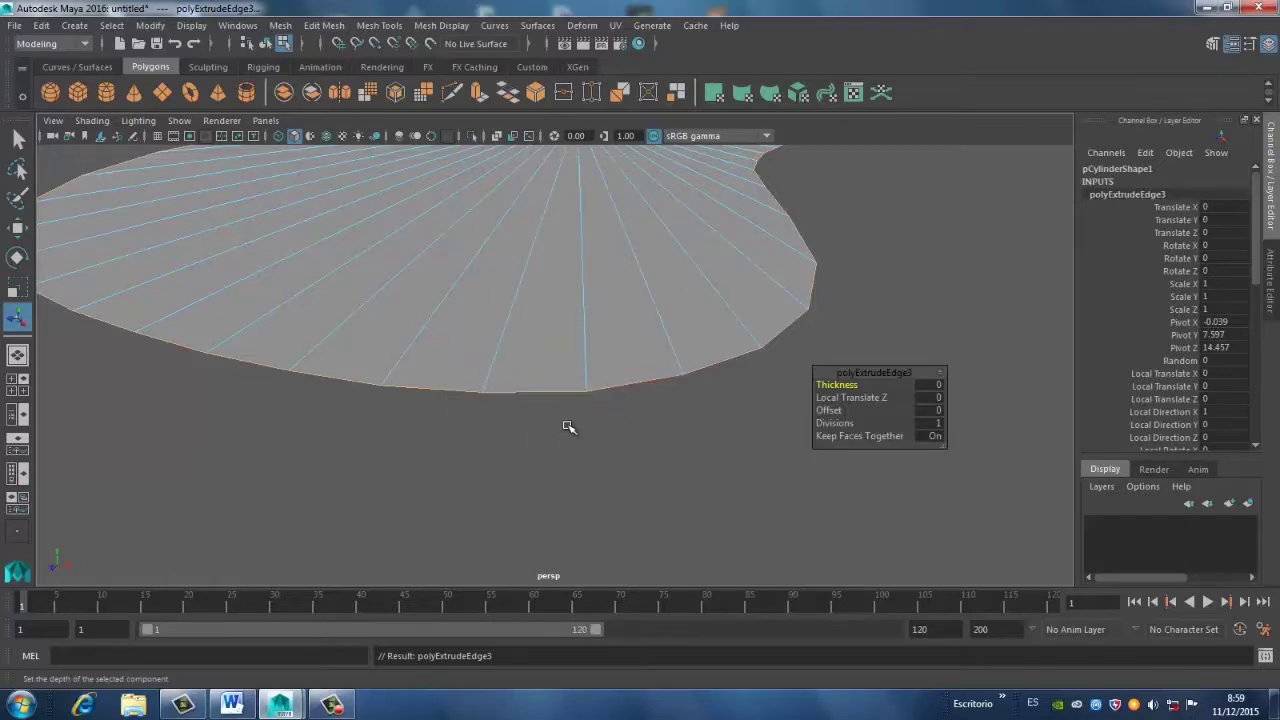
key("f")
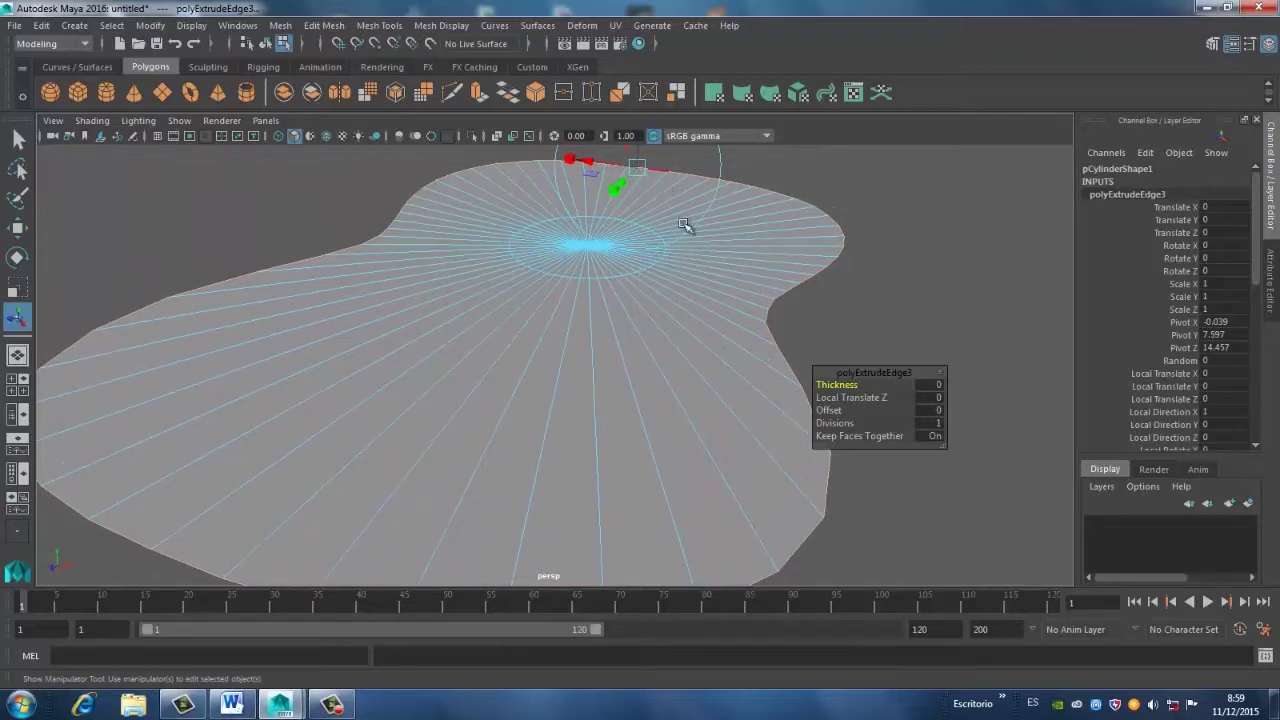
key("r")
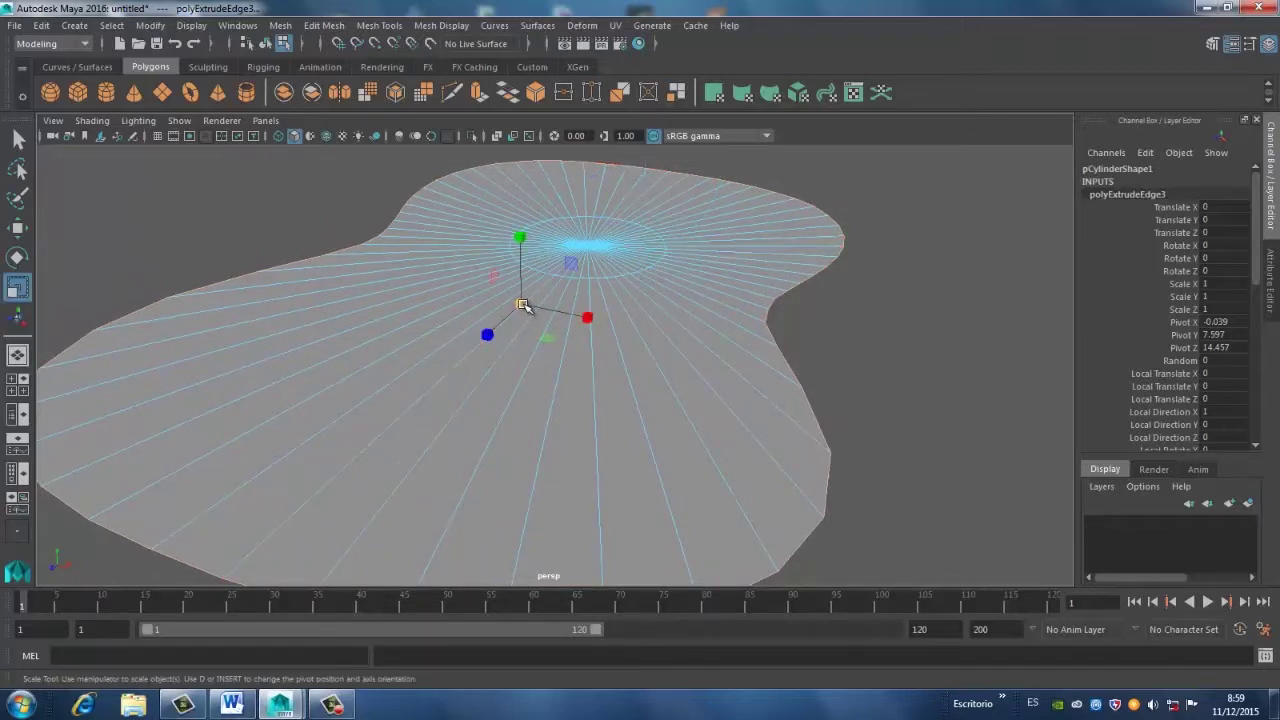
mouse_move(522, 305)
left_mouse_down()
mouse_move(570, 297)
mouse_move(531, 322)
left_mouse_up()
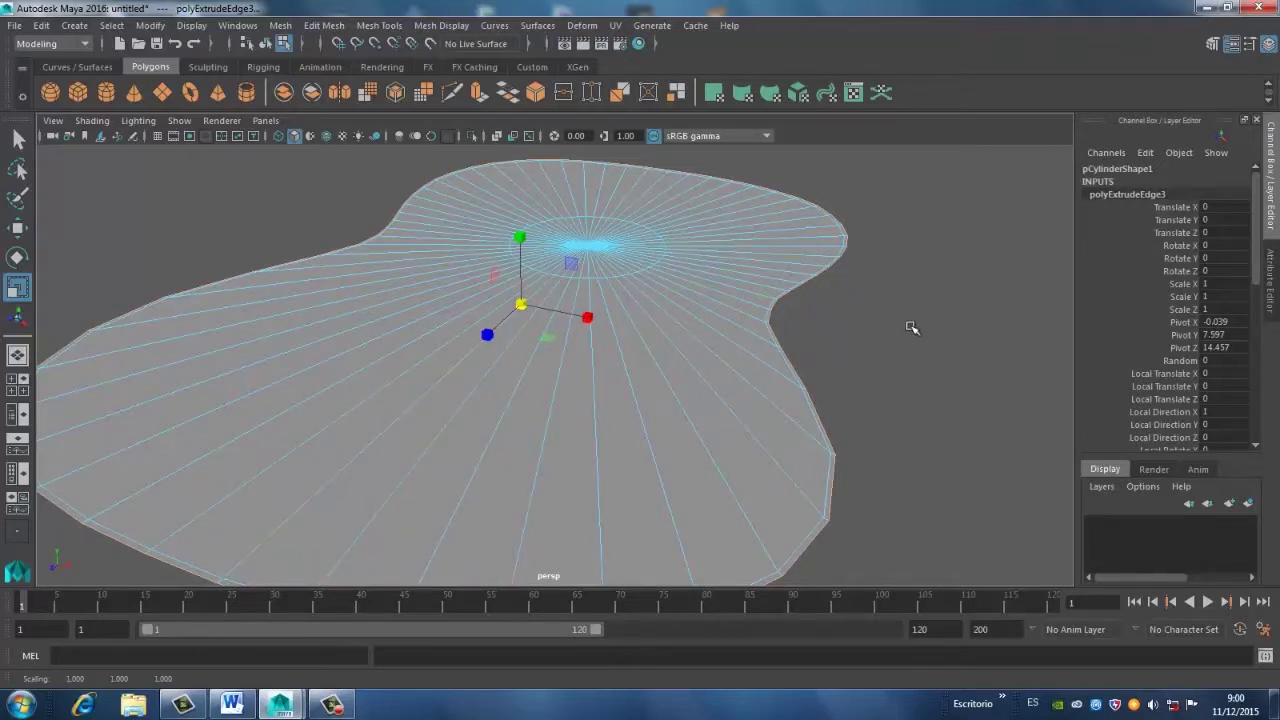
Extrude the border edges a second time with Ctrl+E and scale that ring too
key("ctrl+e")
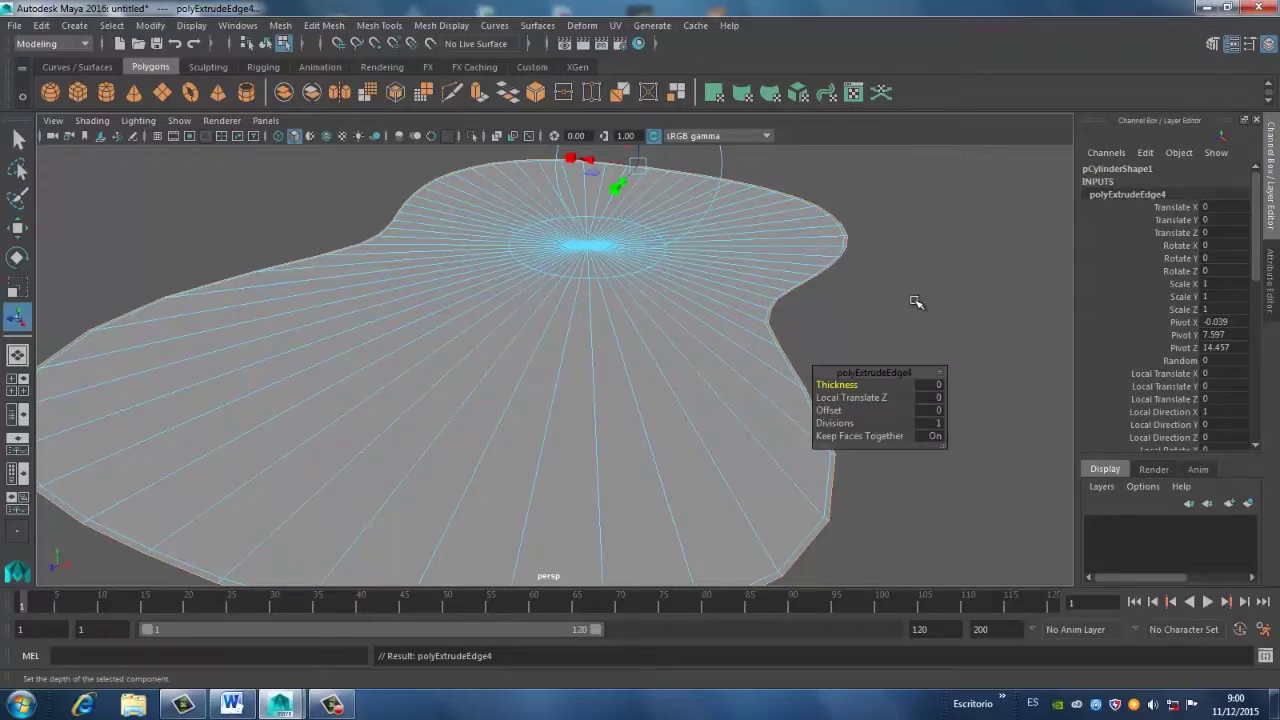
key("r")
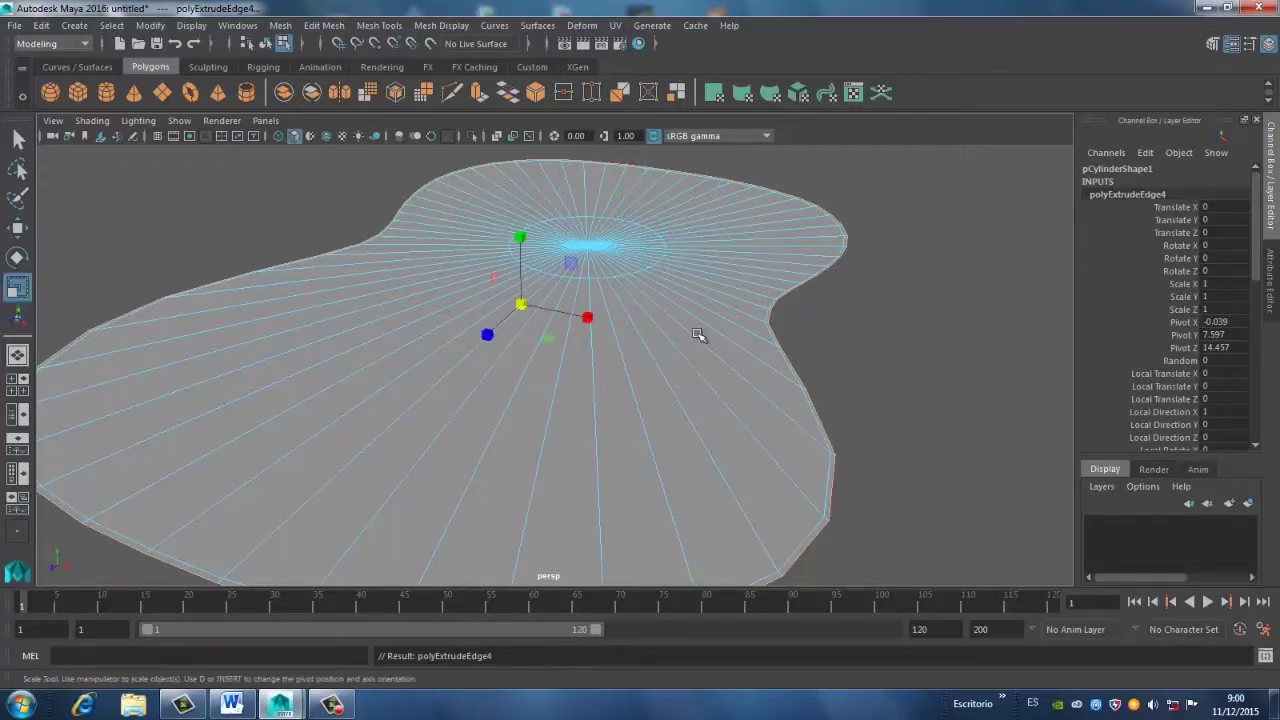
left_click_drag(521, 306, 530, 306)
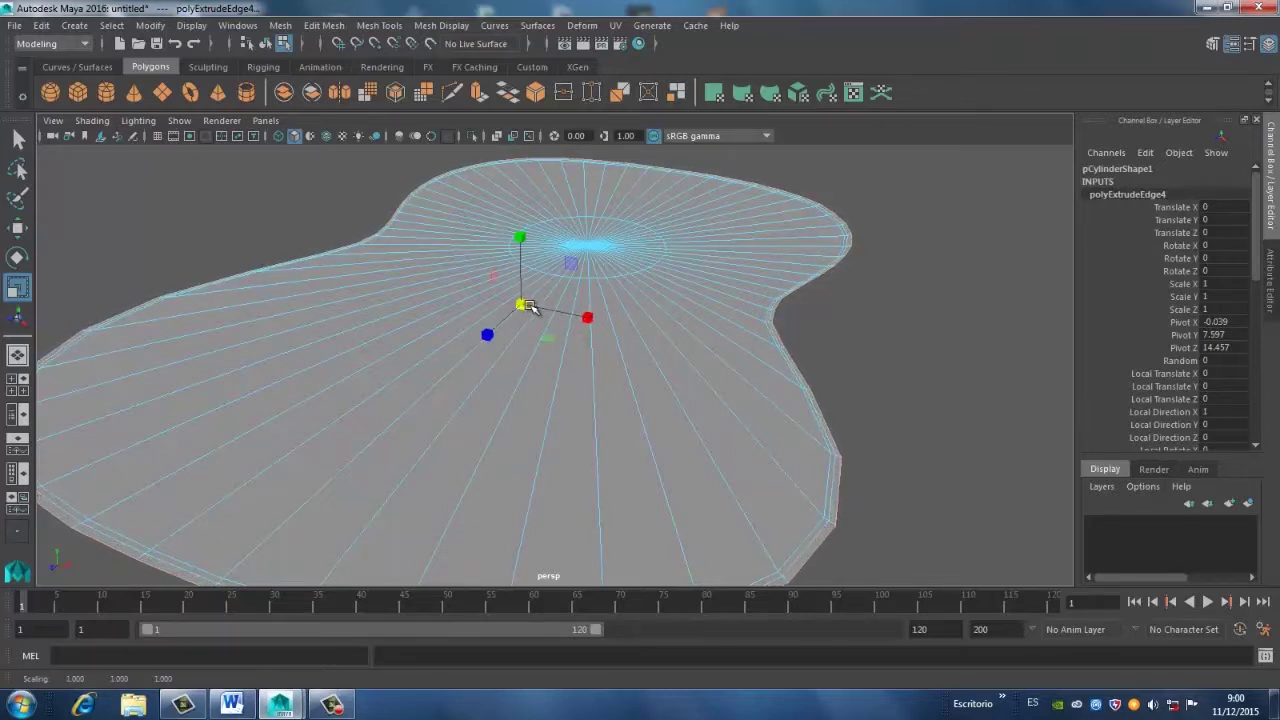
right_click_drag(760, 220, 845, 195)
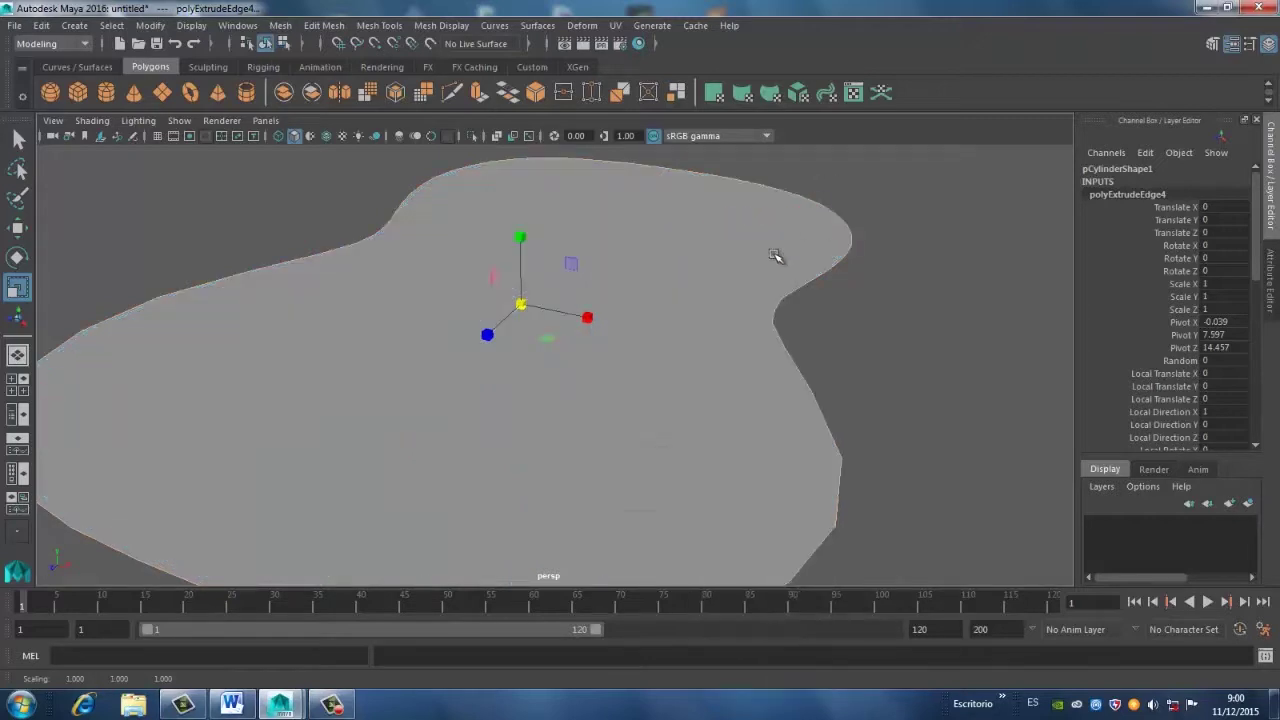
scroll(766, 257, "down", 3)
scroll(760, 261, "down", 2)
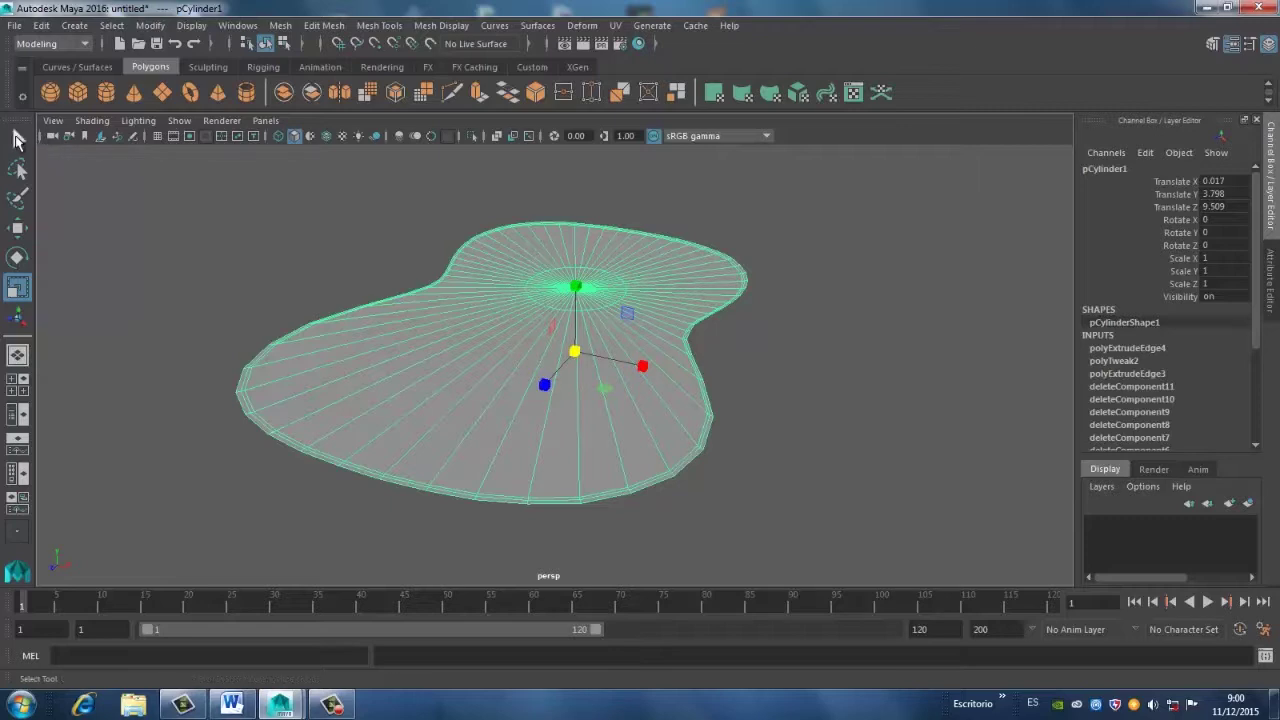
Extrude the guitar-shaped faces to a Local Translate Z of 5.07, then deselect
left_click(17, 140)
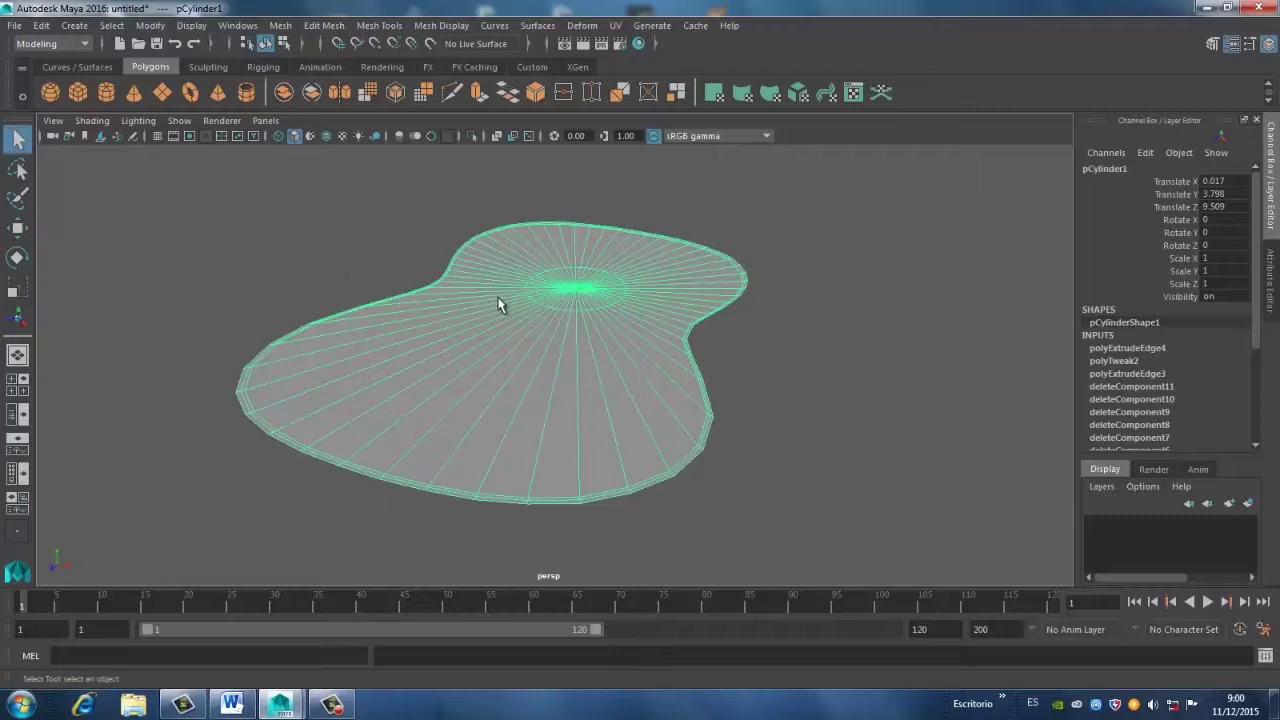
right_click_drag(500, 305, 521, 291)
right_click(501, 303, "shift")
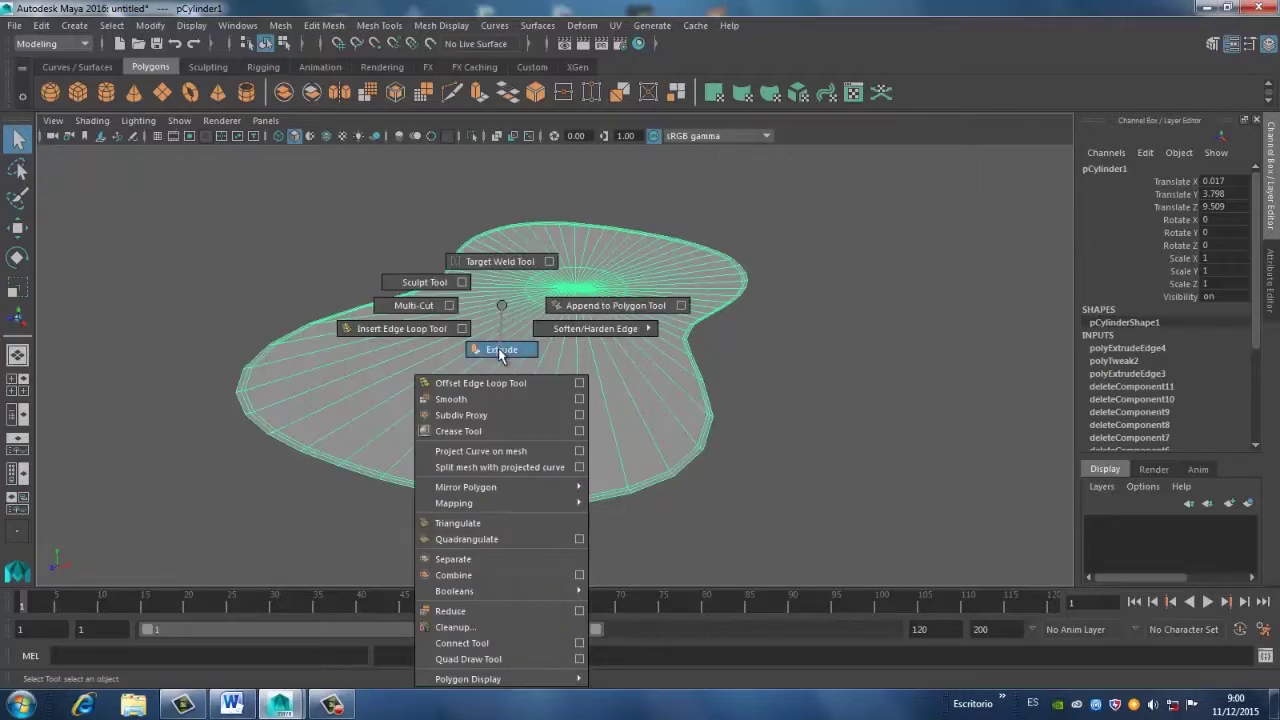
left_click(503, 349)
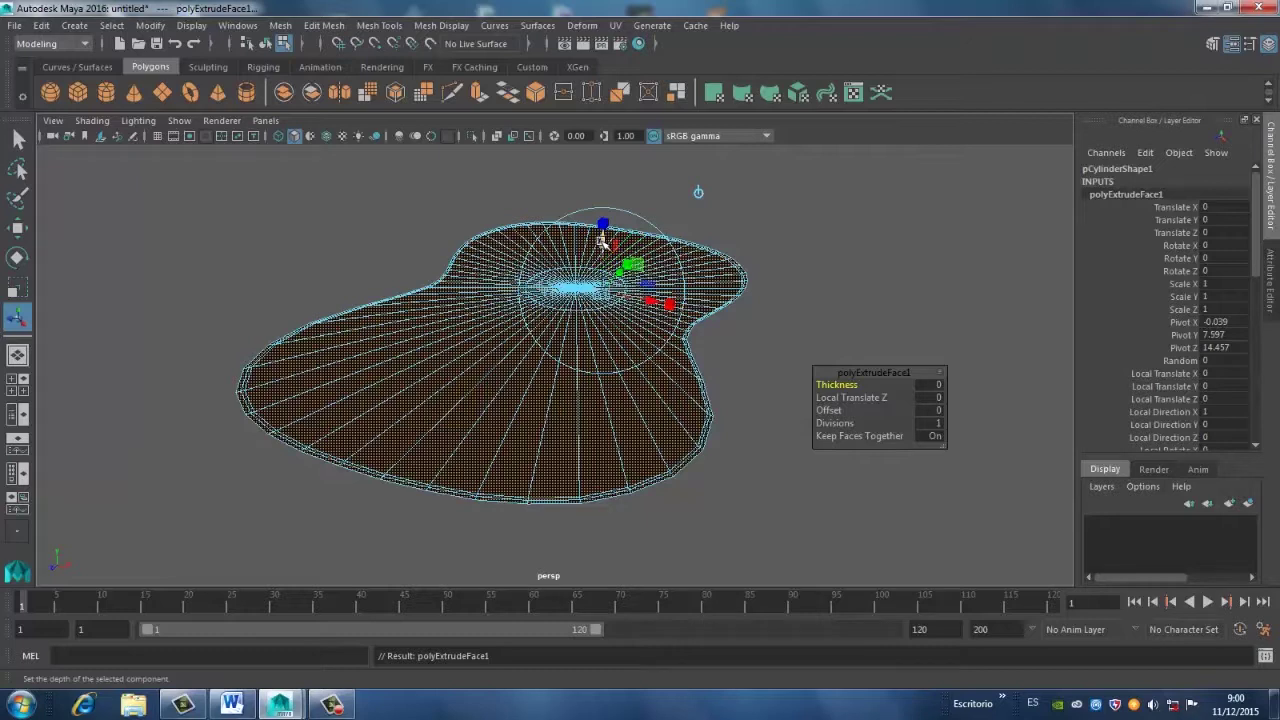
left_click_drag(603, 241, 625, 143)
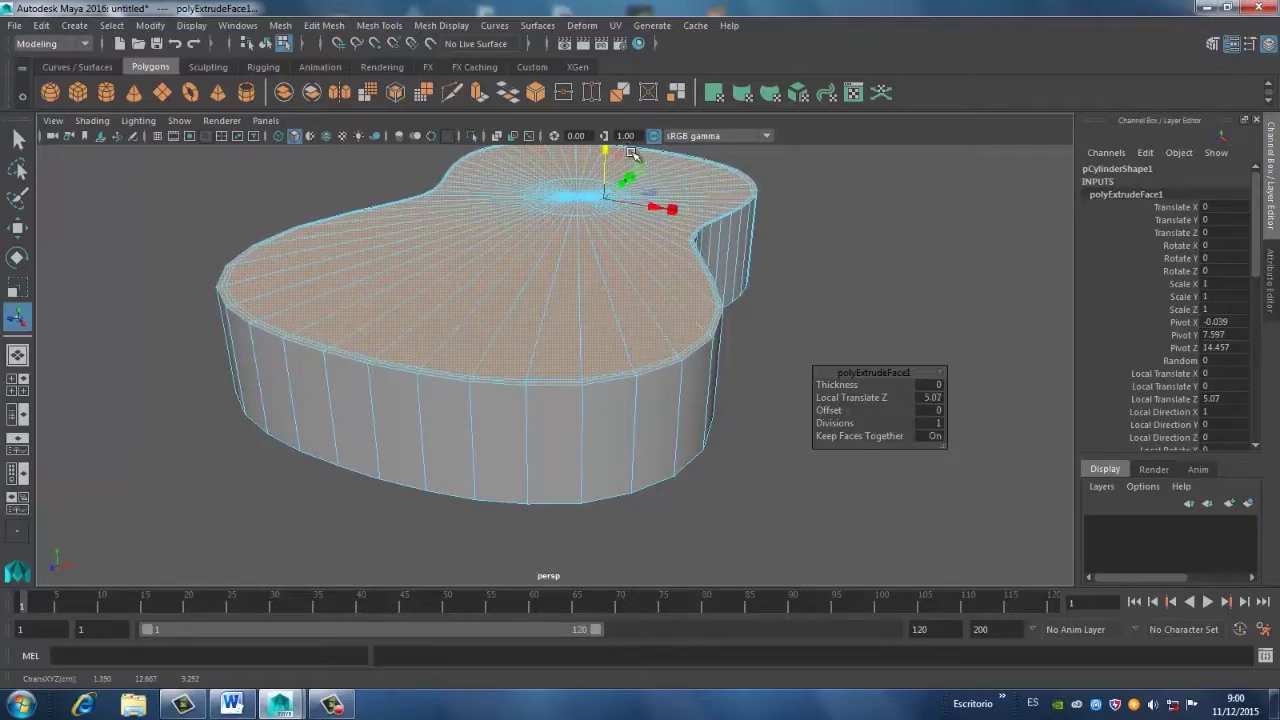
left_click(866, 271)
mouse_move(680, 395)
left_mouse_down("alt")
mouse_move(749, 451)
mouse_move(851, 503)
mouse_move(880, 451)
mouse_move(851, 331)
mouse_move(766, 263)
mouse_move(645, 404)
mouse_move(680, 560)
mouse_move(654, 457)
mouse_move(637, 469)
left_mouse_up("alt")
Switch the mesh to face selection and orbit to view the top of the body
scroll(600, 400, "up", 2)
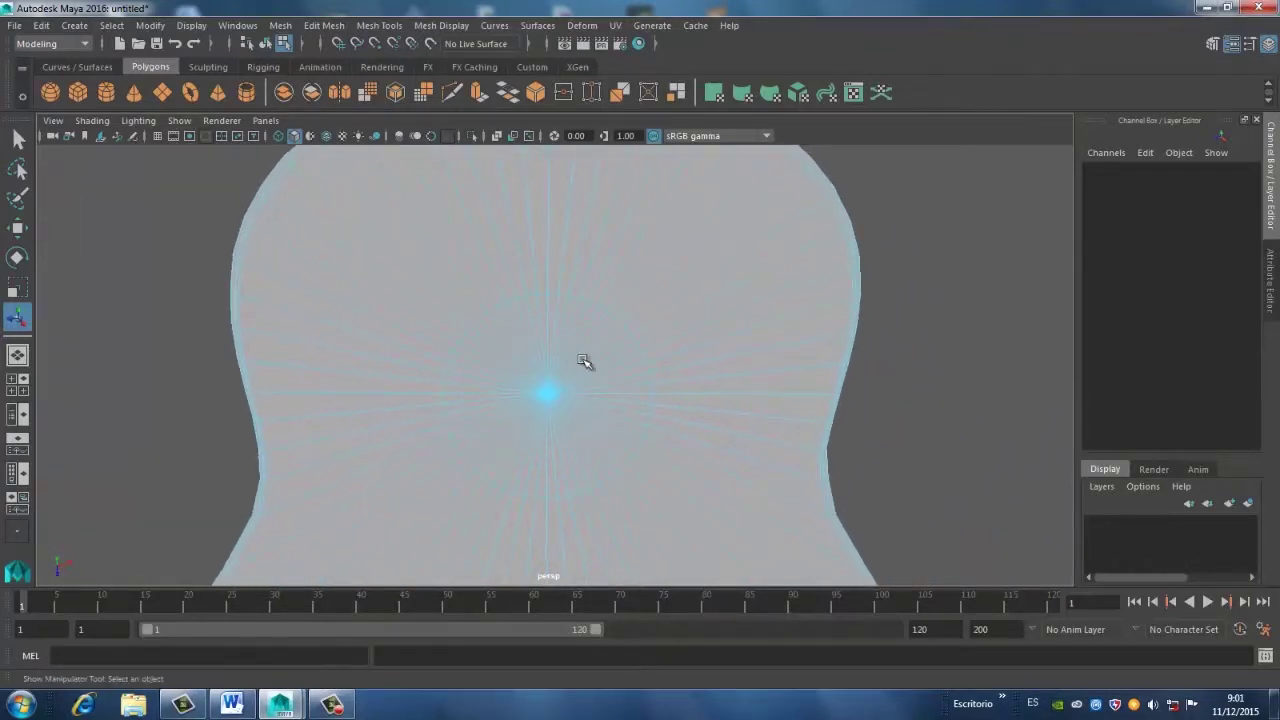
mouse_move(583, 360)
left_mouse_down()
mouse_move(491, 349)
mouse_move(586, 446)
mouse_move(543, 429)
mouse_move(573, 360)
mouse_move(551, 351)
left_mouse_up()
right_click_drag(548, 243, 549, 287)
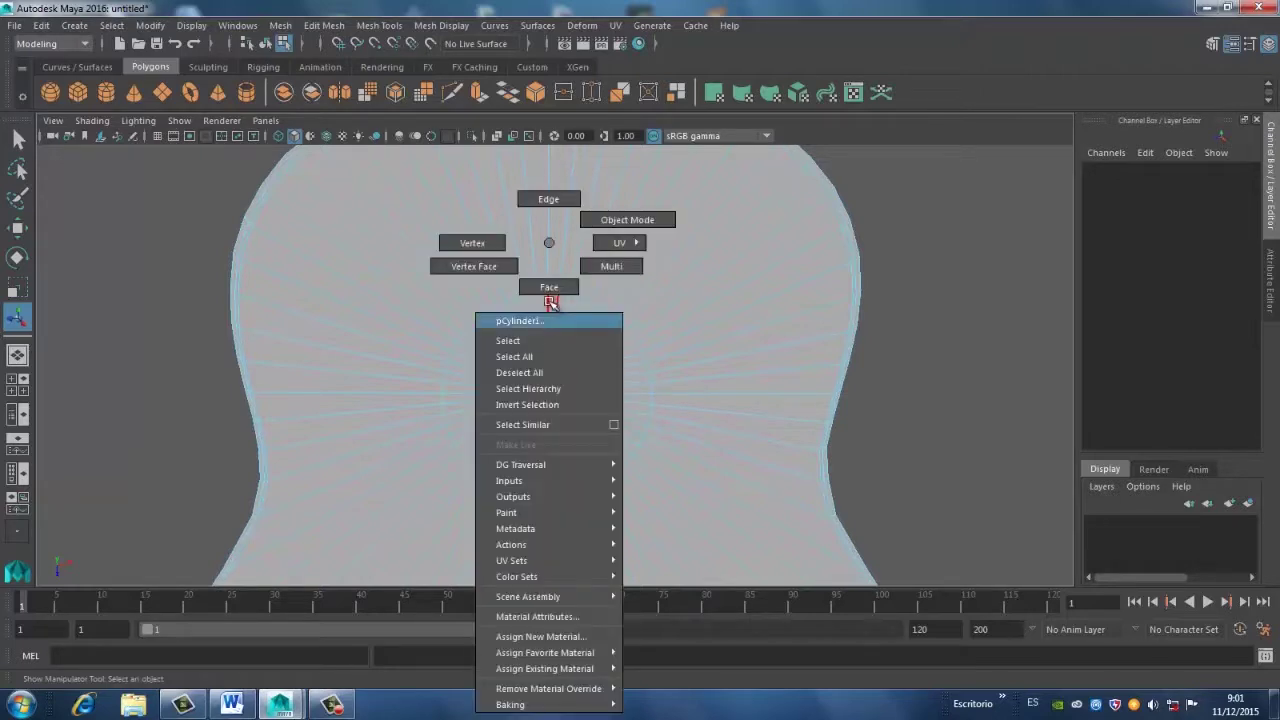
left_click(600, 423)
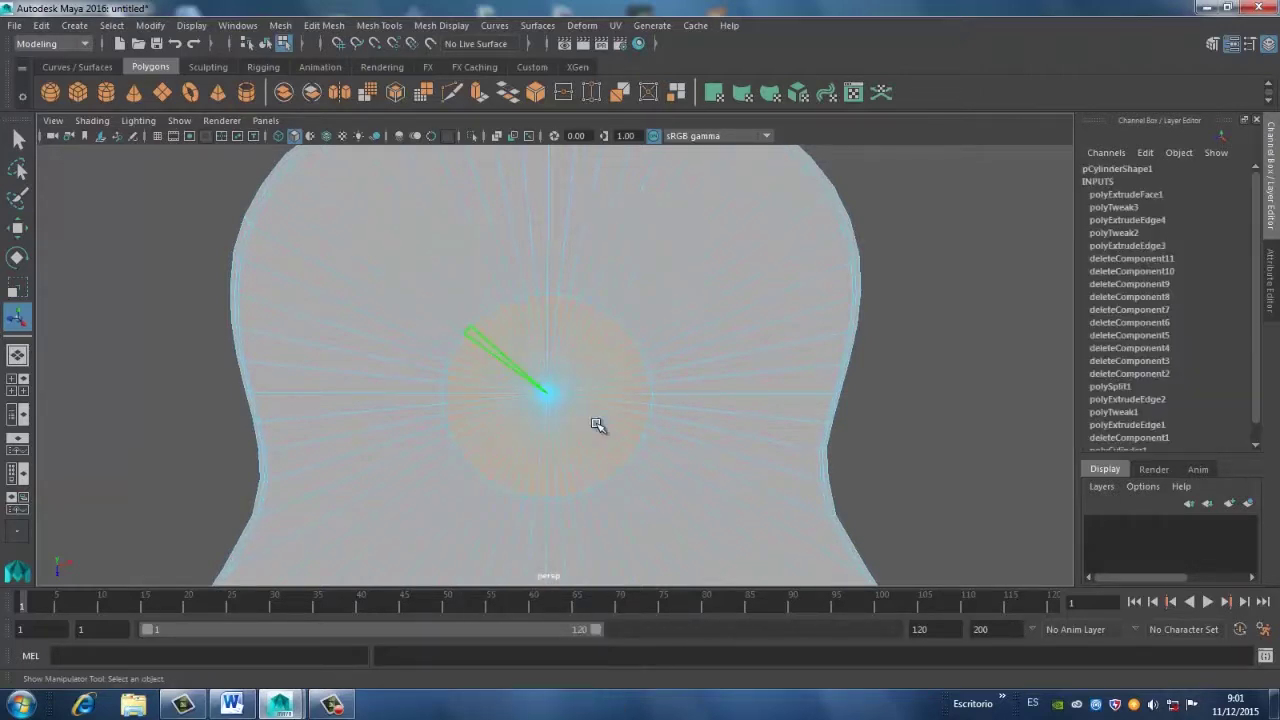
scroll(650, 460, "down", 2)
scroll(600, 423, "down", 2)
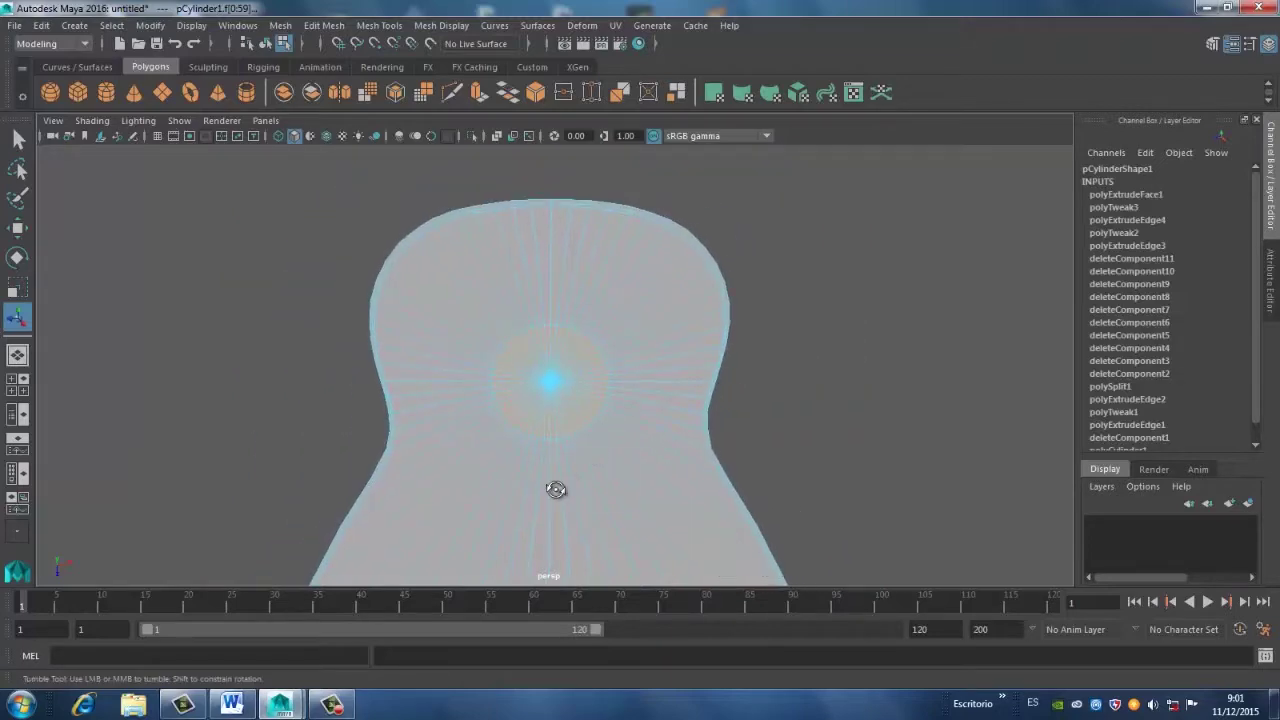
mouse_move(557, 486)
left_mouse_down("alt")
mouse_move(731, 328)
mouse_move(726, 371)
mouse_move(686, 397)
left_mouse_up("alt")
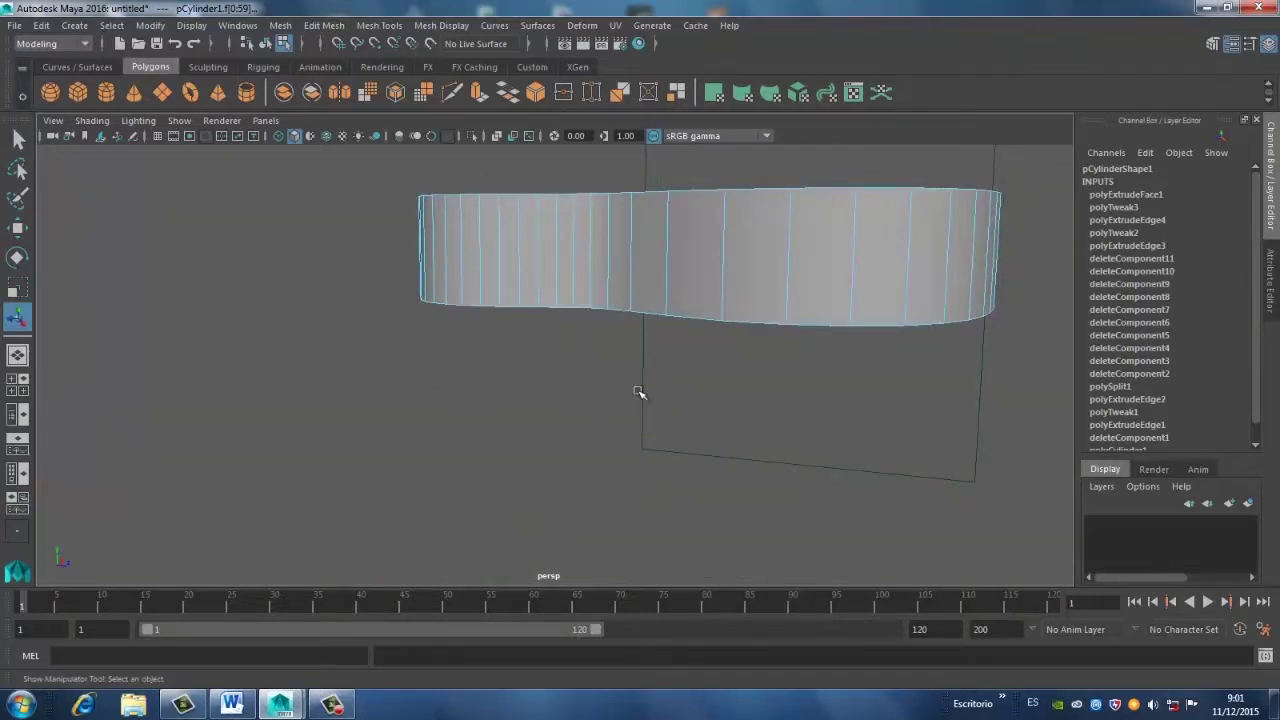
Select the centre soundhole faces from the enlarged side view, then restore the perspective view
key("space")
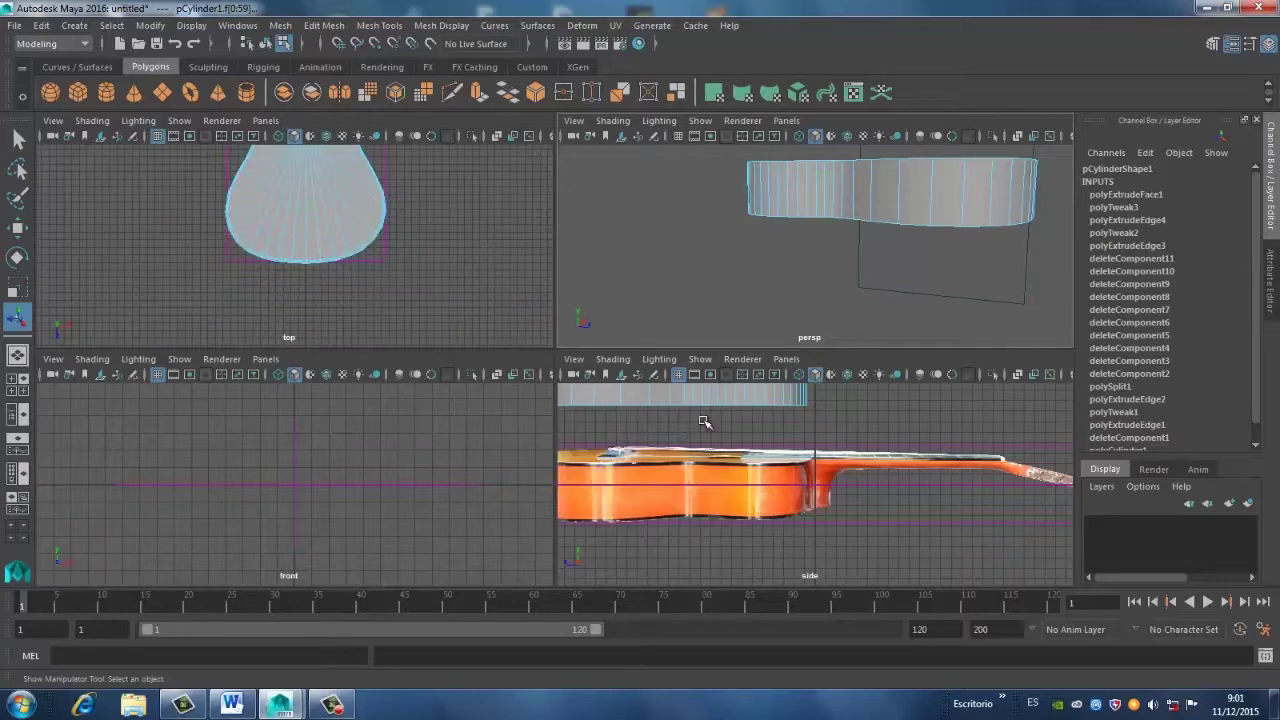
key("space")
middle_click_drag(563, 286, 803, 365, "alt")
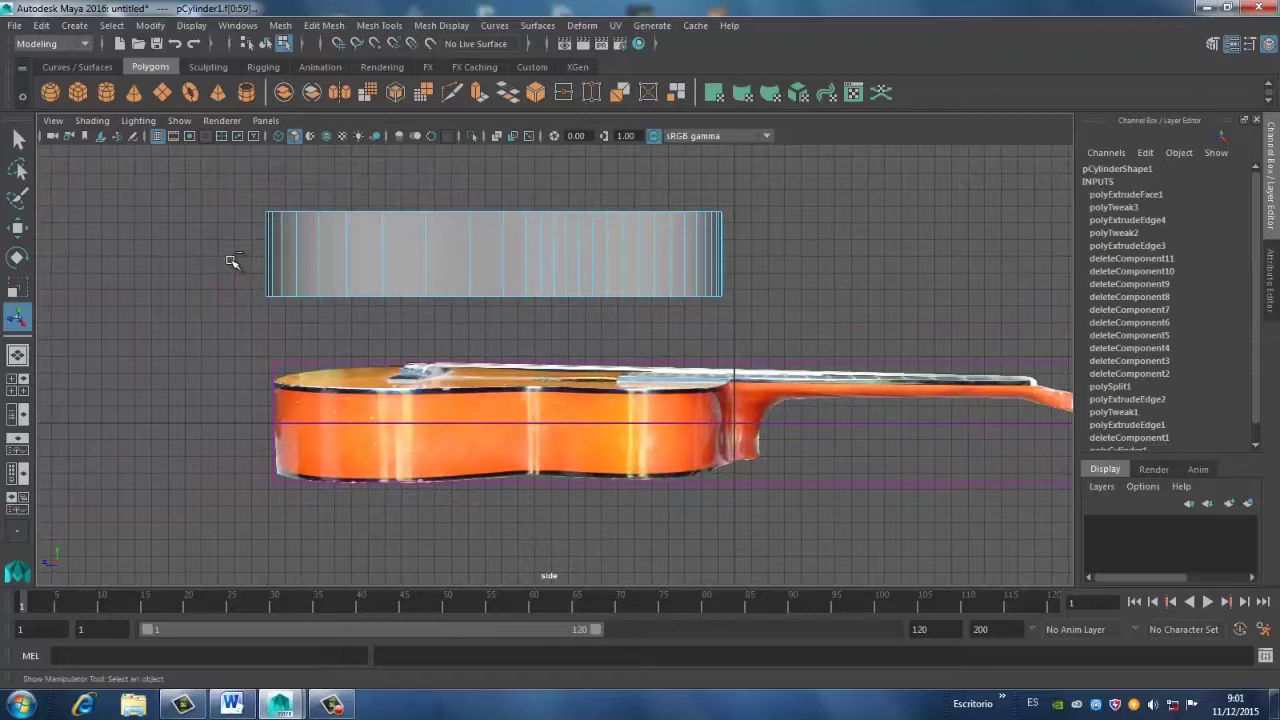
mouse_move(229, 252)
left_mouse_down()
mouse_move(381, 327)
mouse_move(767, 350)
left_mouse_up()
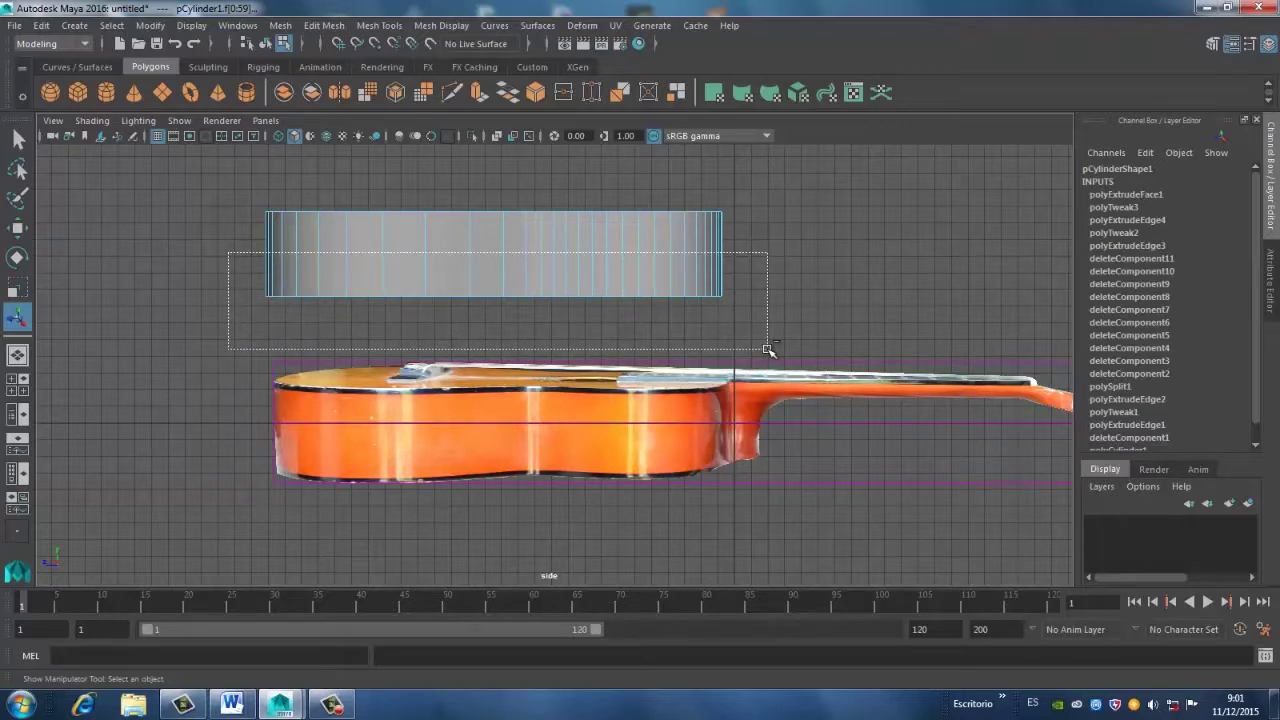
left_click_drag(767, 350, 768, 351)
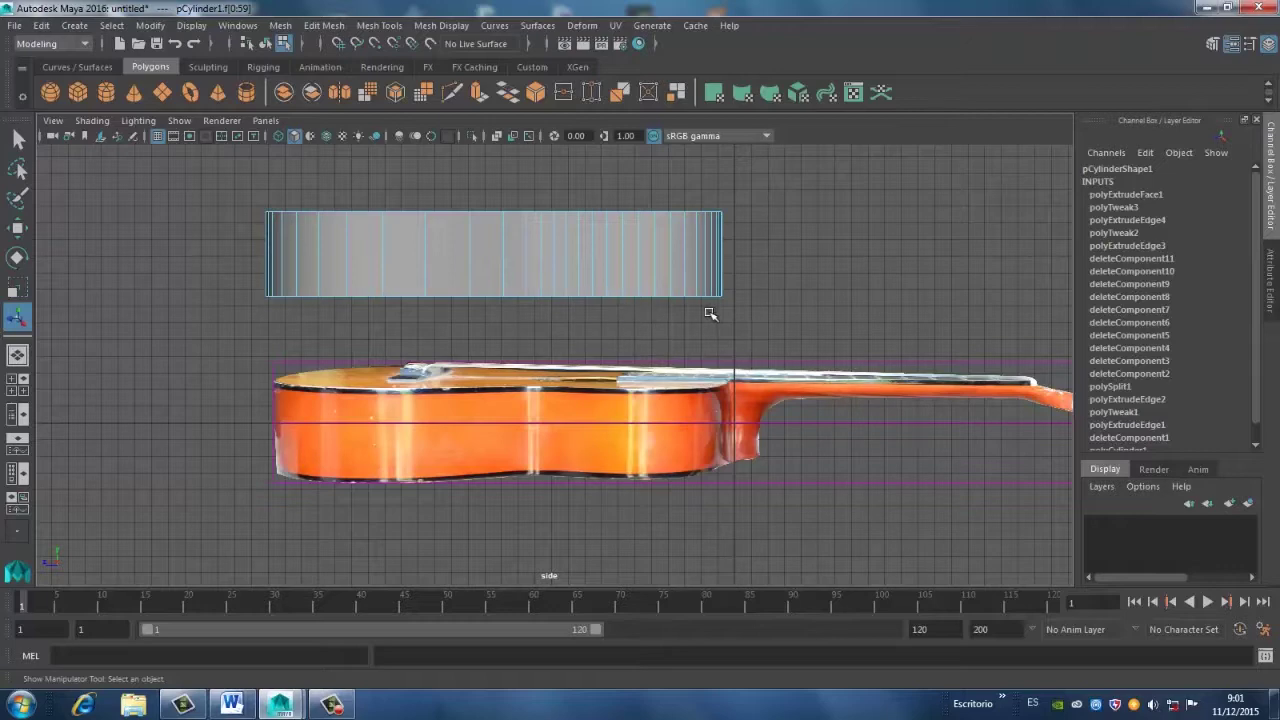
key("space")
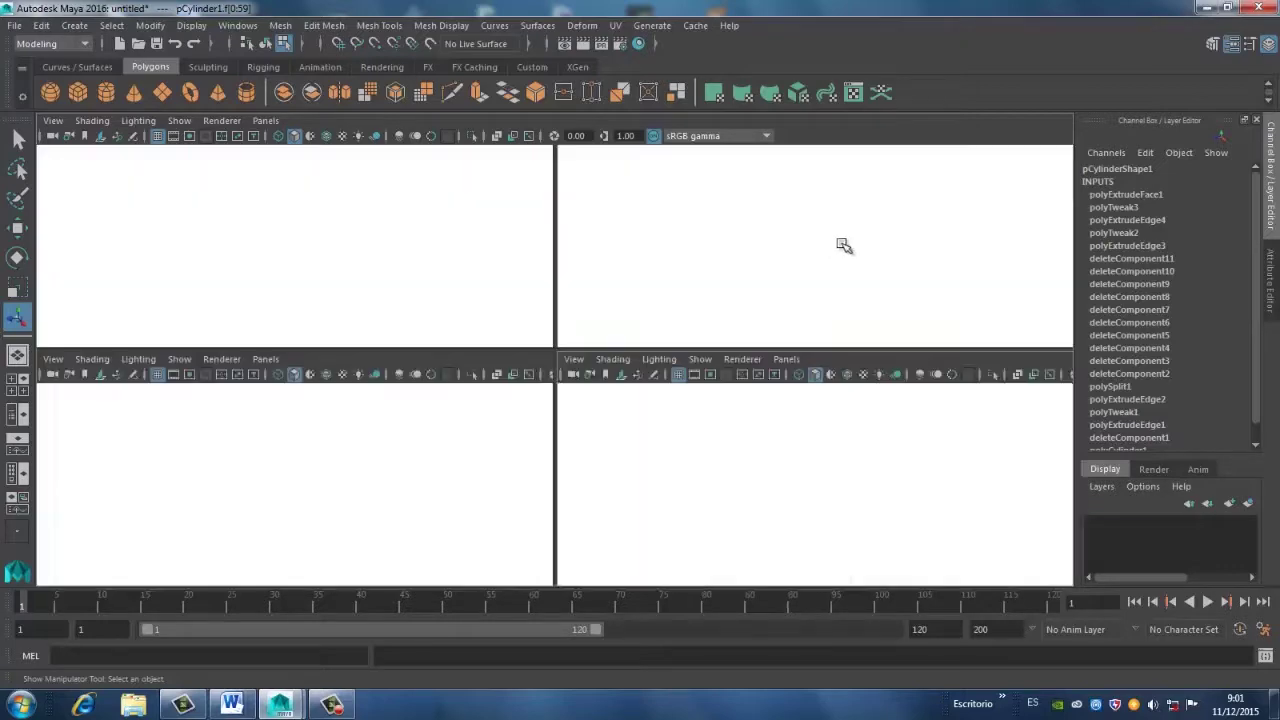
key("space")
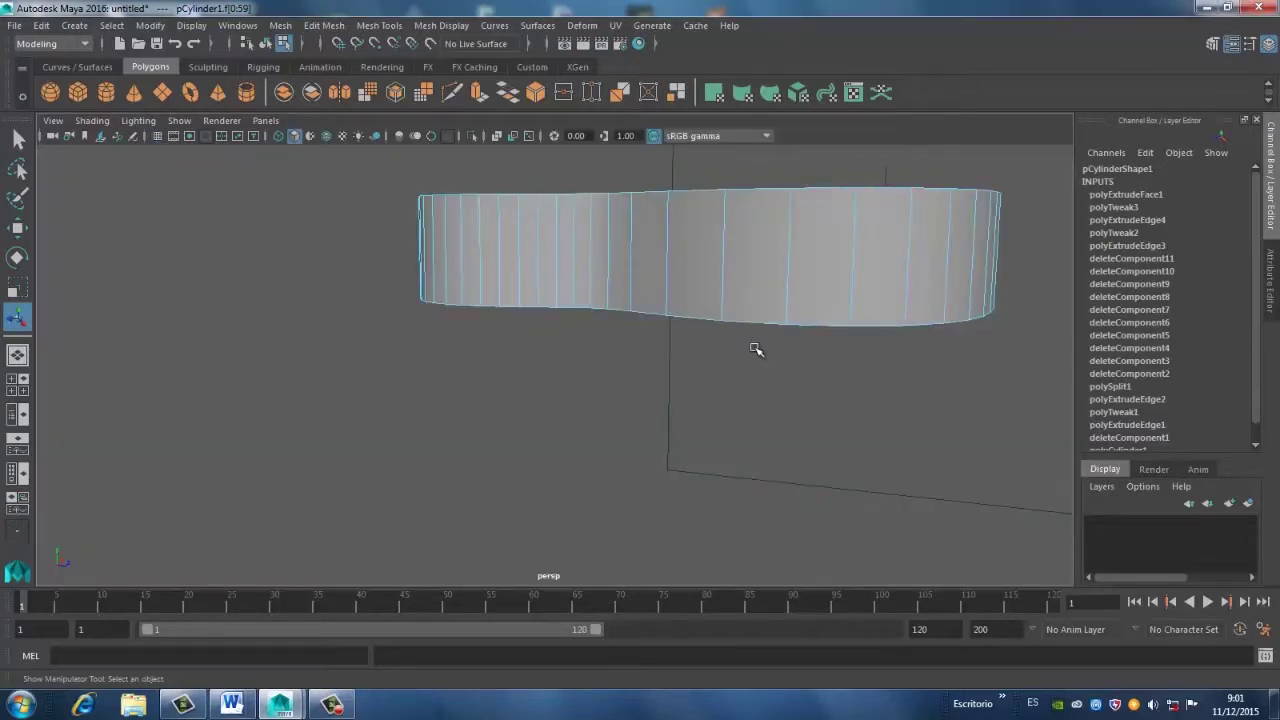
Delete the selected centre faces to open a round soundhole in the top
mouse_move(757, 351)
left_mouse_down("alt")
mouse_move(737, 414)
mouse_move(805, 377)
mouse_move(835, 272)
mouse_move(909, 286)
mouse_move(923, 306)
mouse_move(925, 328)
mouse_move(594, 371)
mouse_move(475, 346)
mouse_move(451, 314)
mouse_move(600, 423)
left_mouse_up("alt")
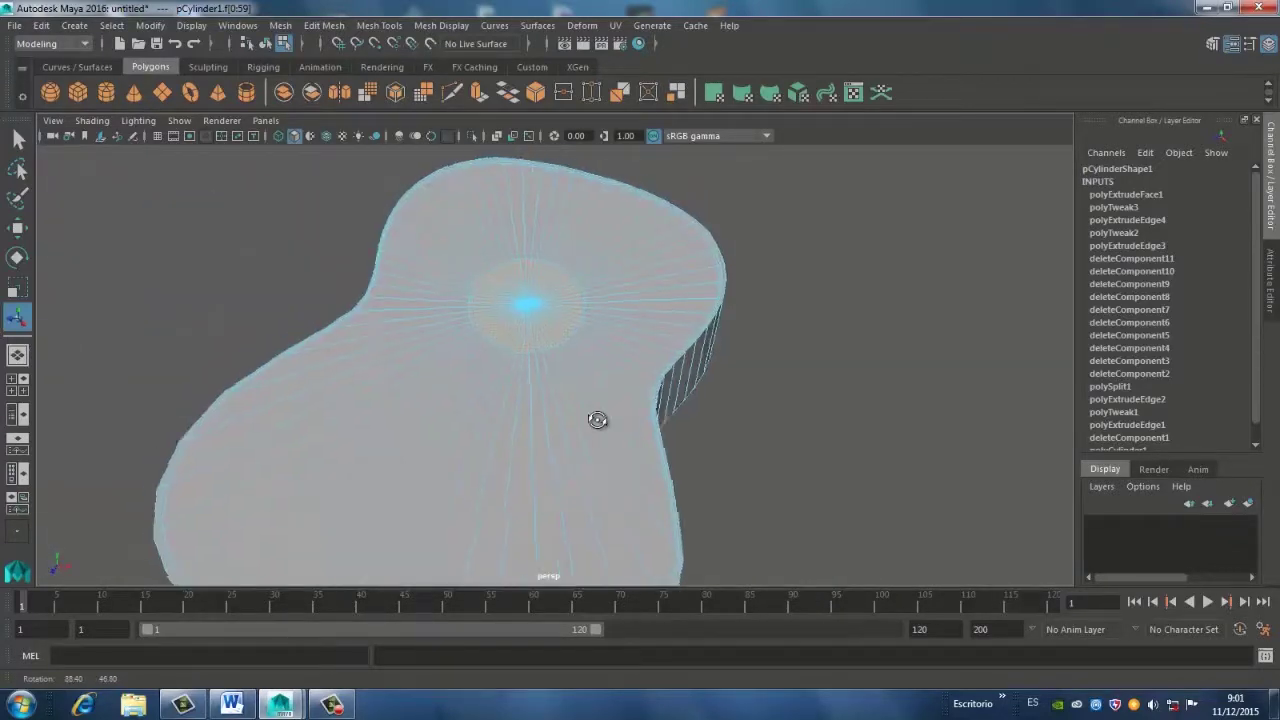
right_click_drag(600, 423, 604, 472, "alt")
left_click_drag(604, 472, 665, 497, "alt")
mouse_move(728, 497)
left_mouse_down("alt")
mouse_move(808, 500)
mouse_move(839, 332)
mouse_move(931, 394)
mouse_move(666, 486)
left_mouse_up("alt")
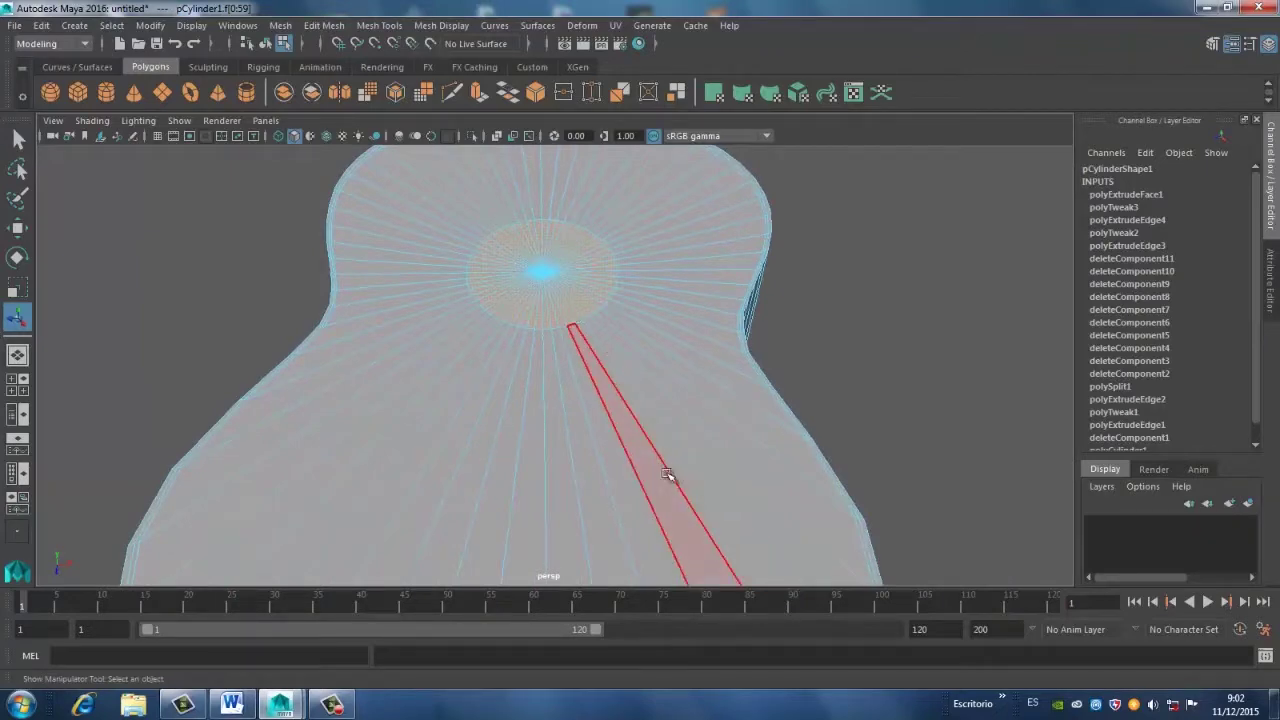
key("Delete")
Return the mesh to Object Mode and select the whole guitar body
mouse_move(646, 423)
left_mouse_down("alt")
mouse_move(654, 453)
mouse_move(726, 443)
mouse_move(751, 386)
mouse_move(700, 477)
mouse_move(659, 374)
mouse_move(651, 394)
left_mouse_up("alt")
right_click_drag(651, 394, 737, 483, "alt")
mouse_move(737, 483)
left_mouse_down("alt")
mouse_move(677, 469)
mouse_move(659, 291)
left_mouse_up("alt")
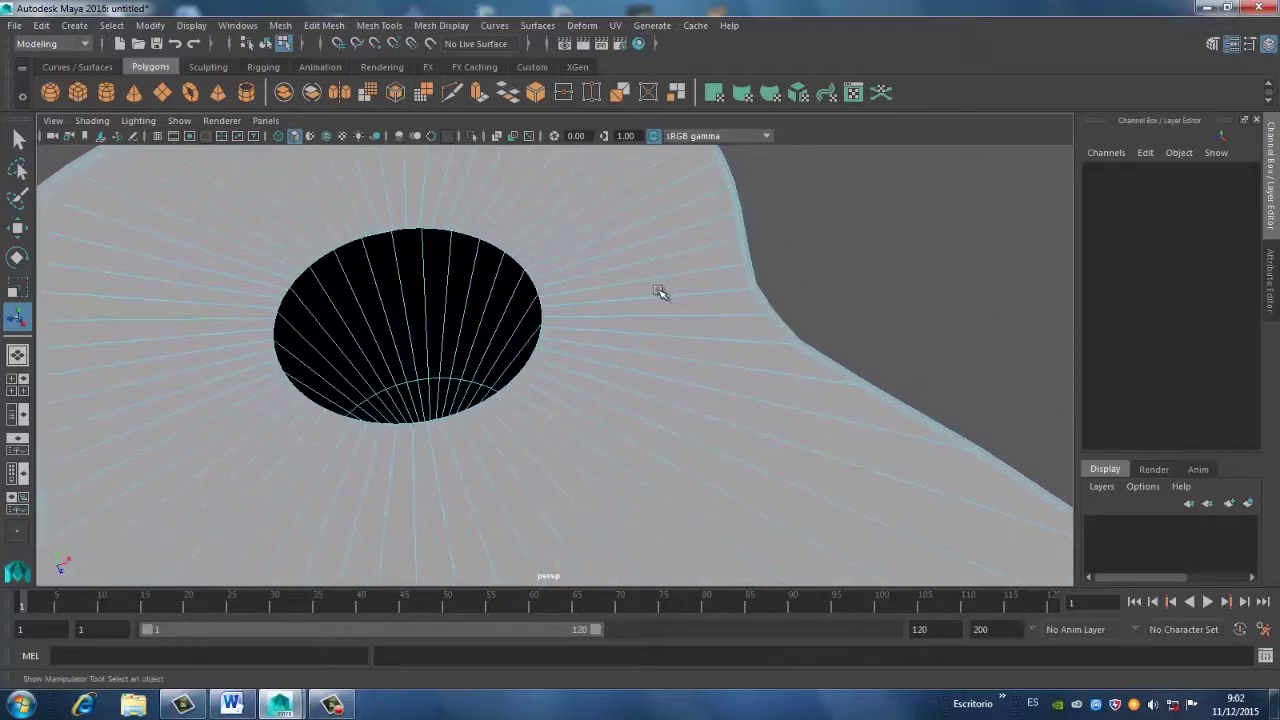
right_click_drag(659, 291, 736, 218)
left_click_drag(637, 363, 577, 270, "alt")
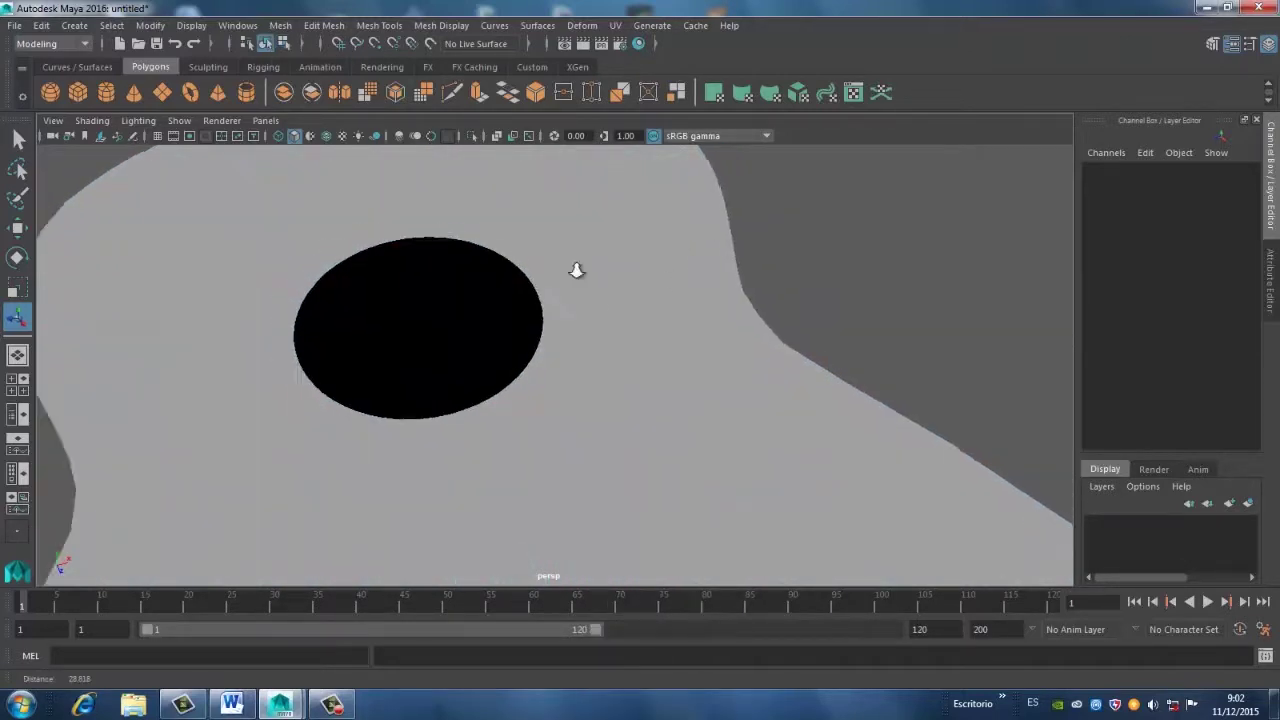
scroll(578, 272, "down", 5)
left_click(663, 276)
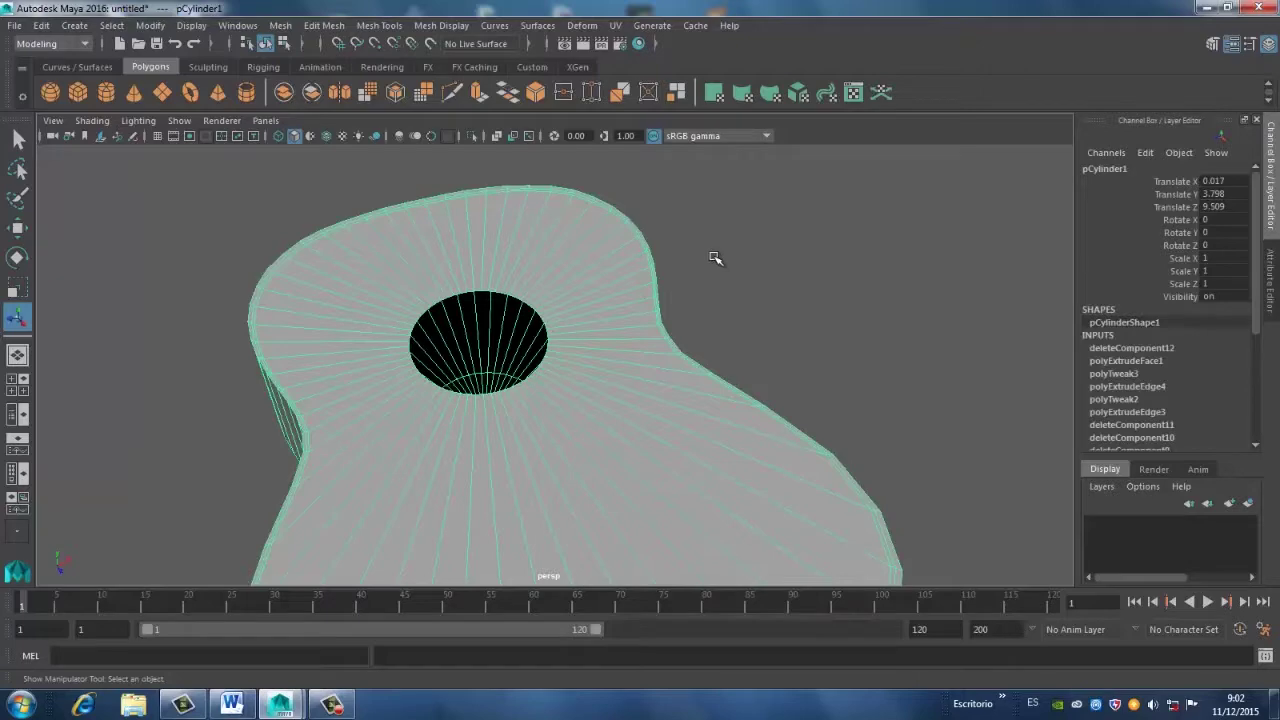
Turn on smooth preview with 3 and inspect the smoothed body from the side and top
key("3")
mouse_move(712, 277)
left_mouse_down("alt")
mouse_move(651, 474)
mouse_move(697, 383)
mouse_move(641, 507)
mouse_move(666, 471)
mouse_move(574, 491)
mouse_move(654, 466)
mouse_move(694, 423)
mouse_move(751, 291)
mouse_move(657, 354)
mouse_move(664, 452)
mouse_move(643, 477)
mouse_move(603, 494)
mouse_move(572, 459)
mouse_move(527, 463)
left_mouse_up("alt")
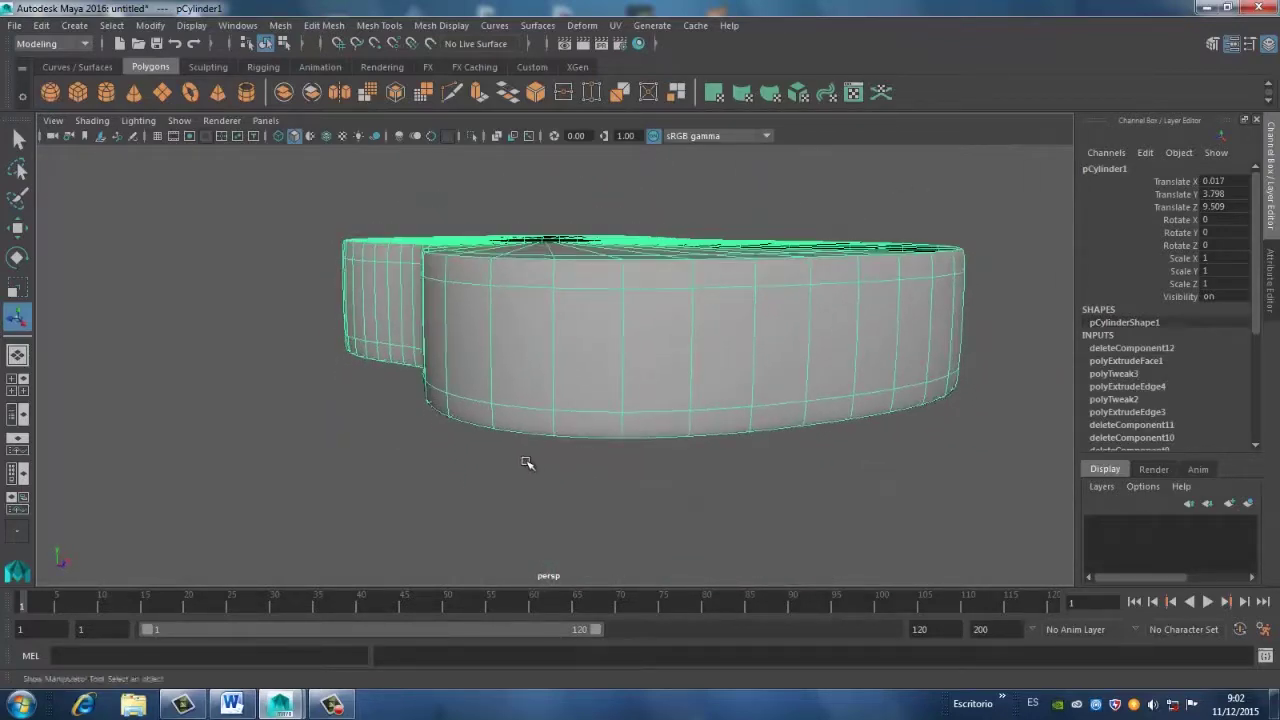
left_click(450, 475)
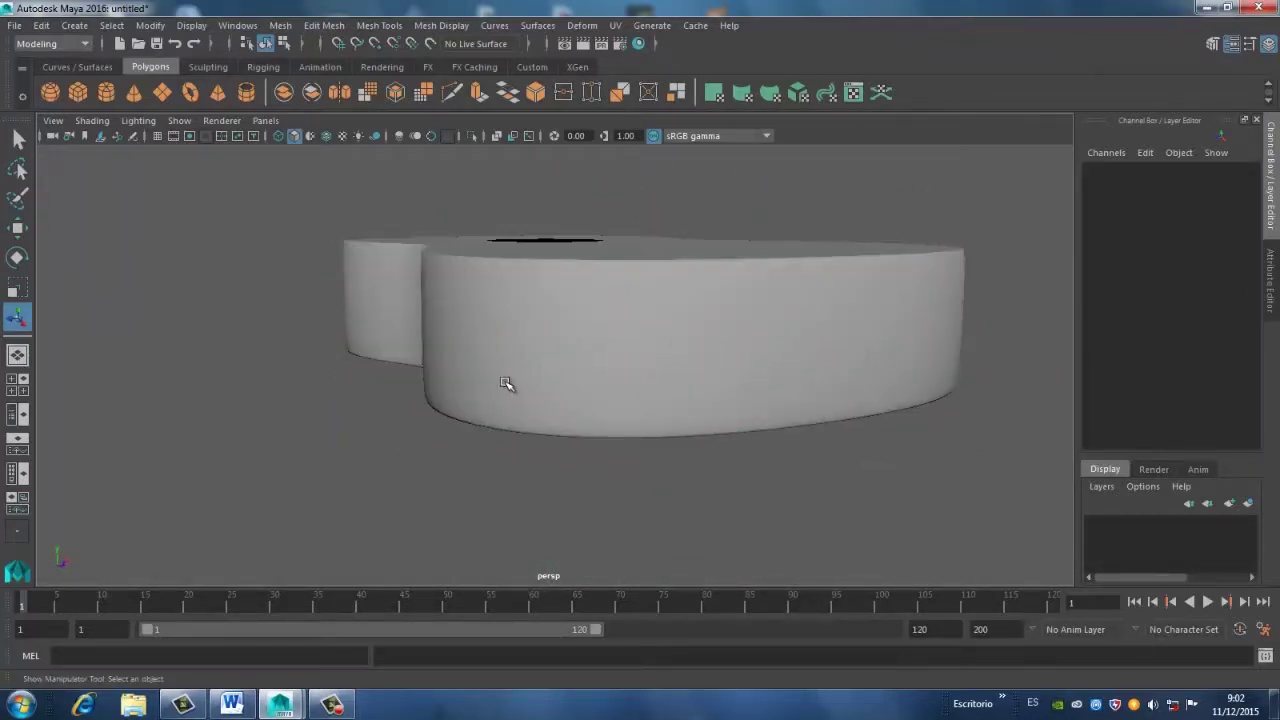
mouse_move(505, 383)
left_mouse_down("alt")
mouse_move(471, 380)
mouse_move(482, 346)
mouse_move(491, 391)
mouse_move(447, 372)
left_mouse_up("alt")
left_click(457, 340)
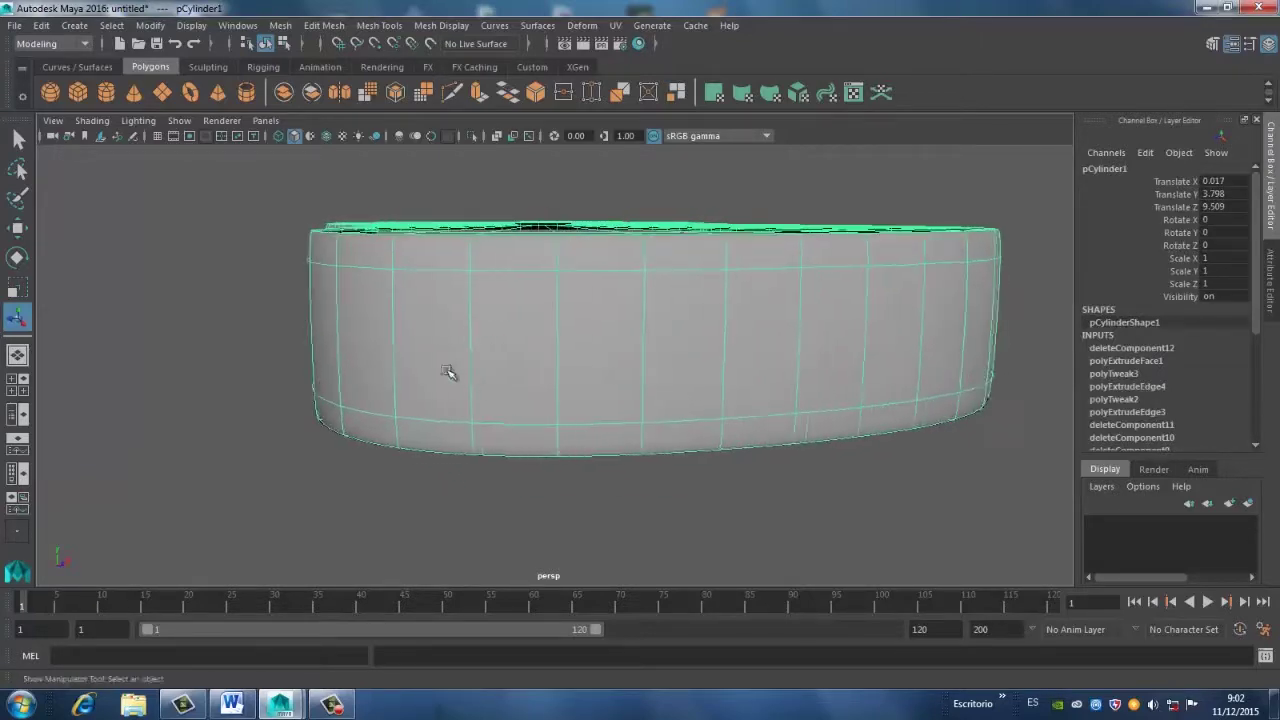
left_click_drag(389, 289, 493, 330, "alt")
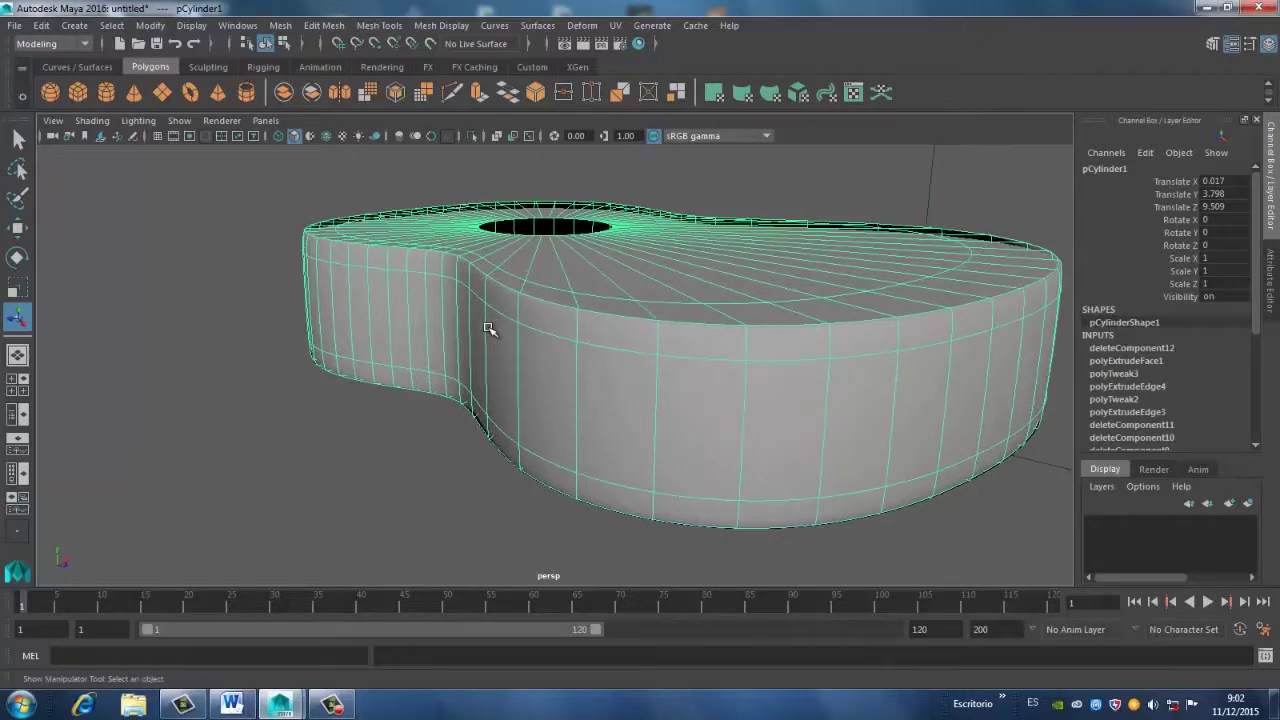
Switch back to the unsmoothed display with 1, keeping the mesh in Object Mode
key("1")
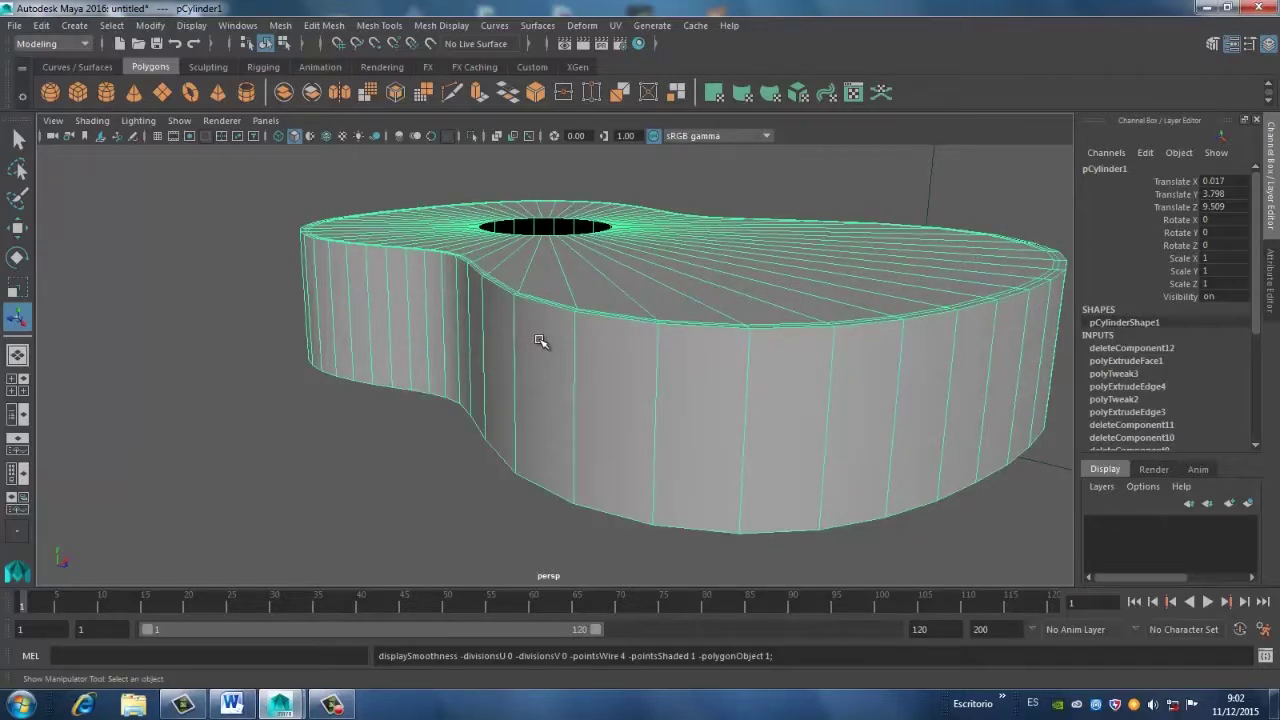
right_click_drag(539, 242, 539, 199)
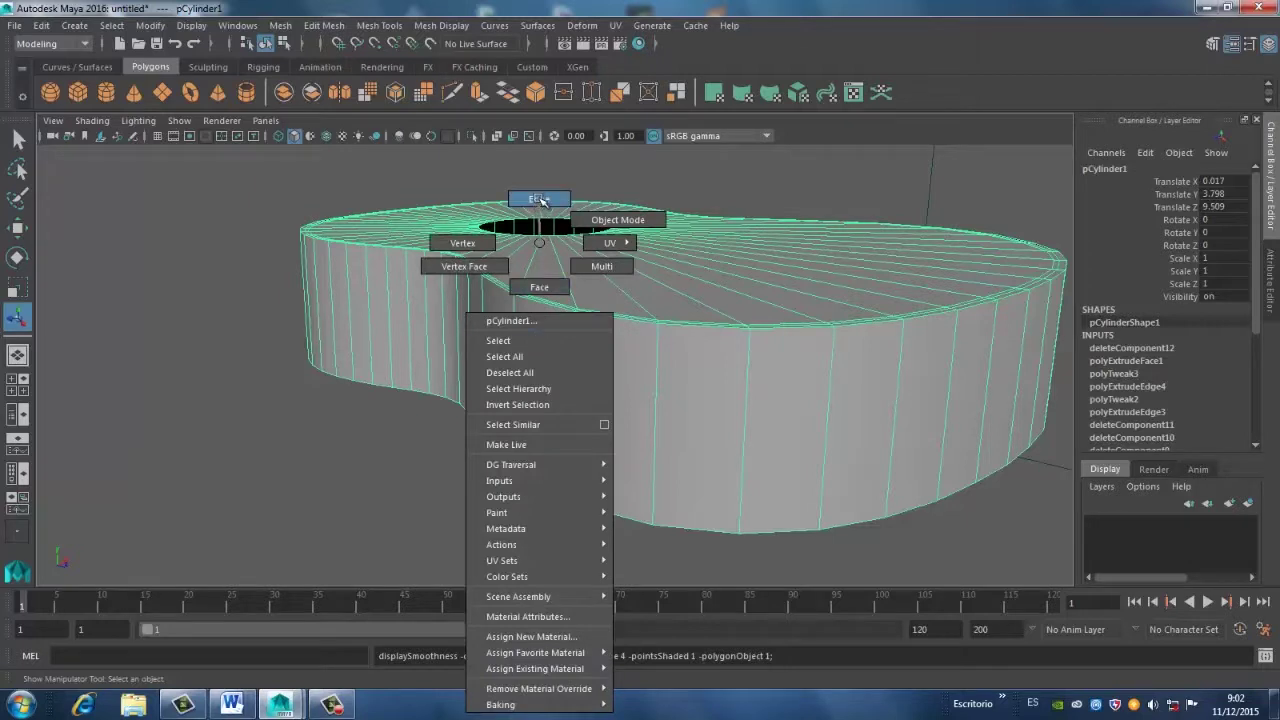
left_click(588, 220)
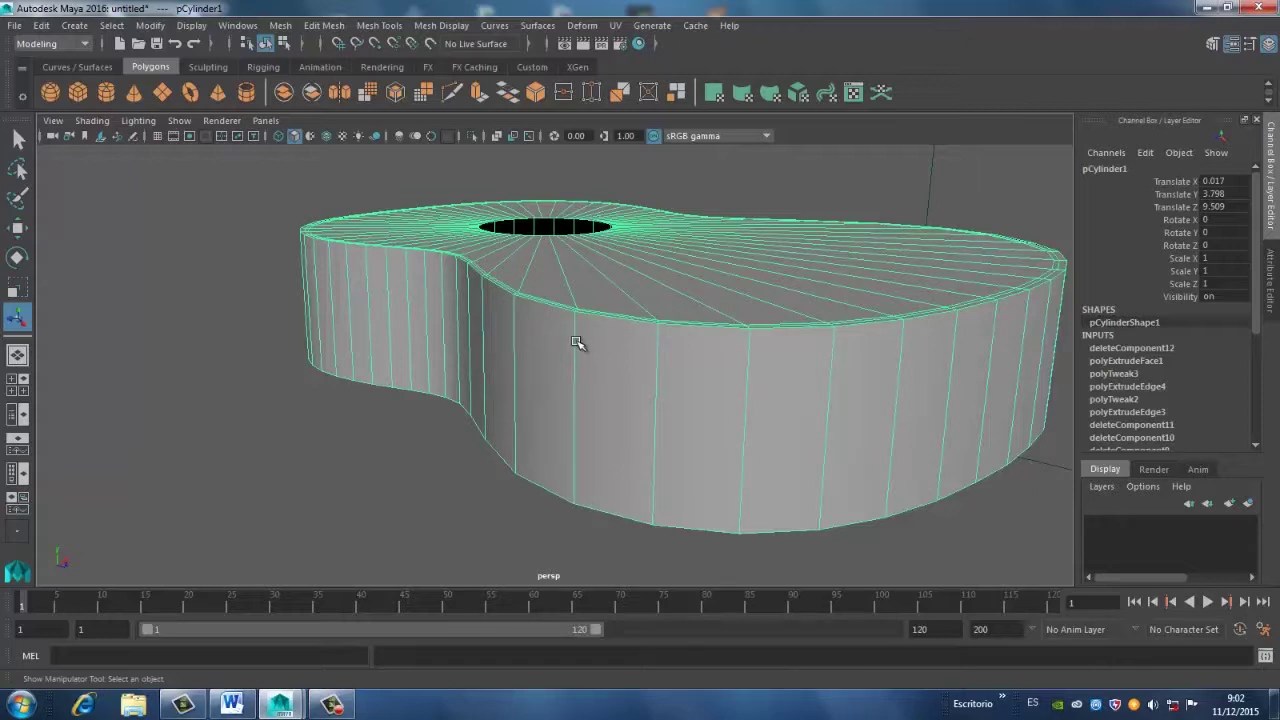
right_click_drag(576, 331, 499, 360, "shift")
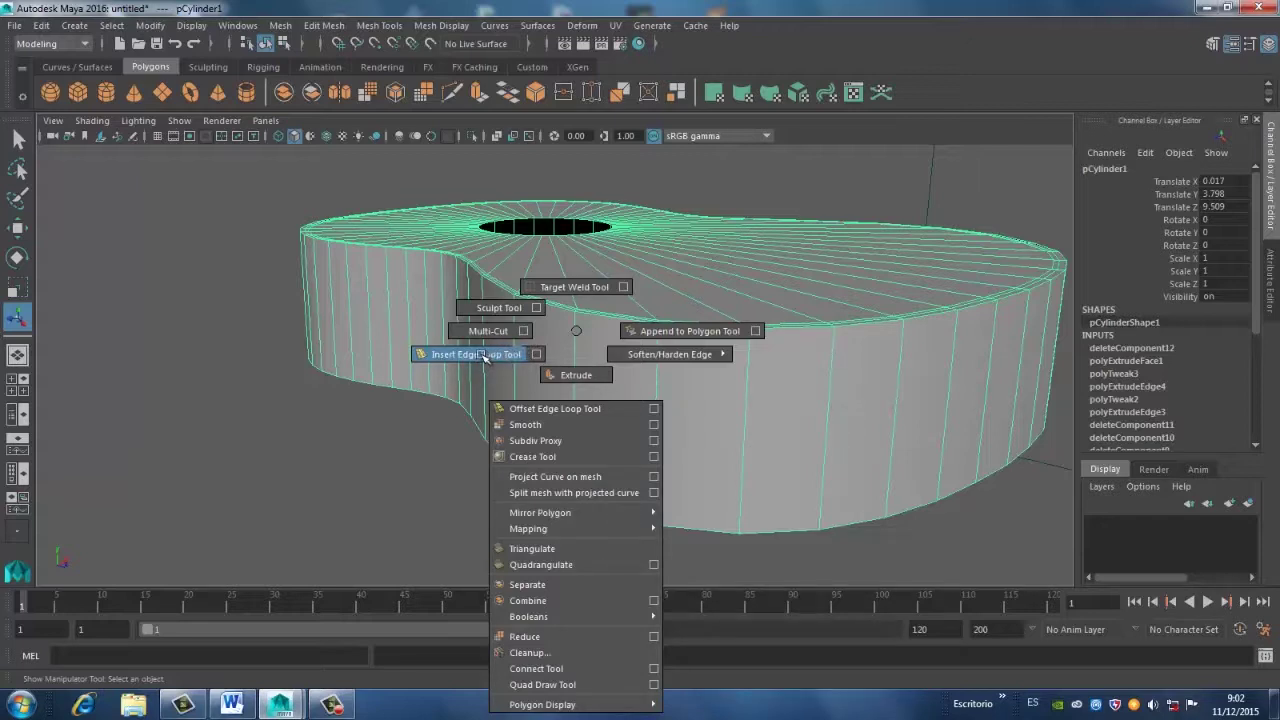
Insert edge loops around the side walls near the top and bottom, then return to Object Mode
left_click(484, 357)
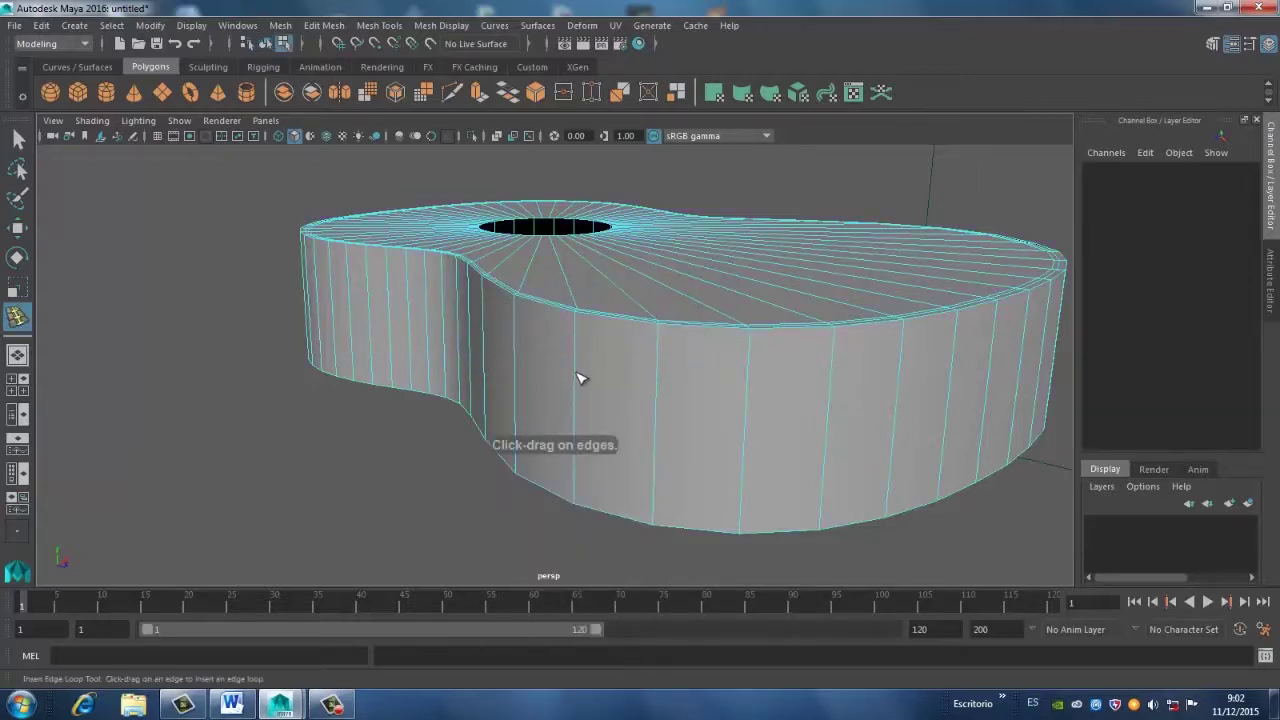
left_click_drag(578, 366, 590, 325)
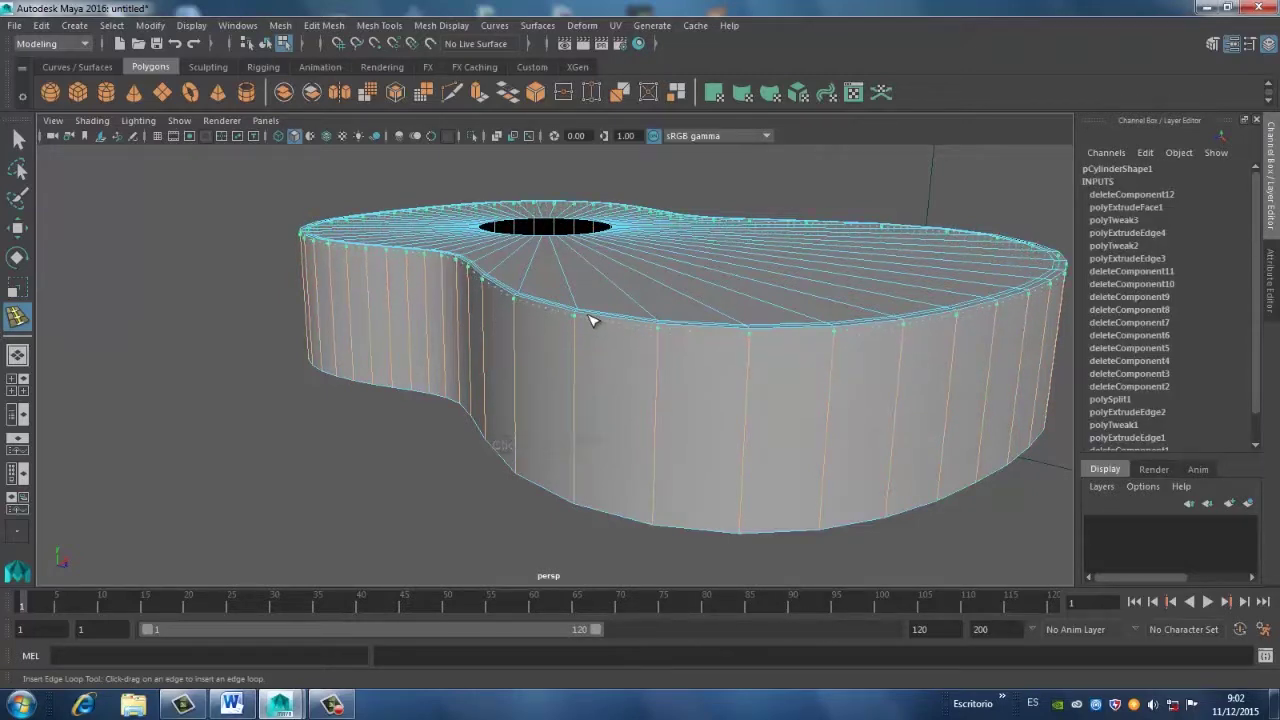
left_click_drag(591, 320, 591, 321)
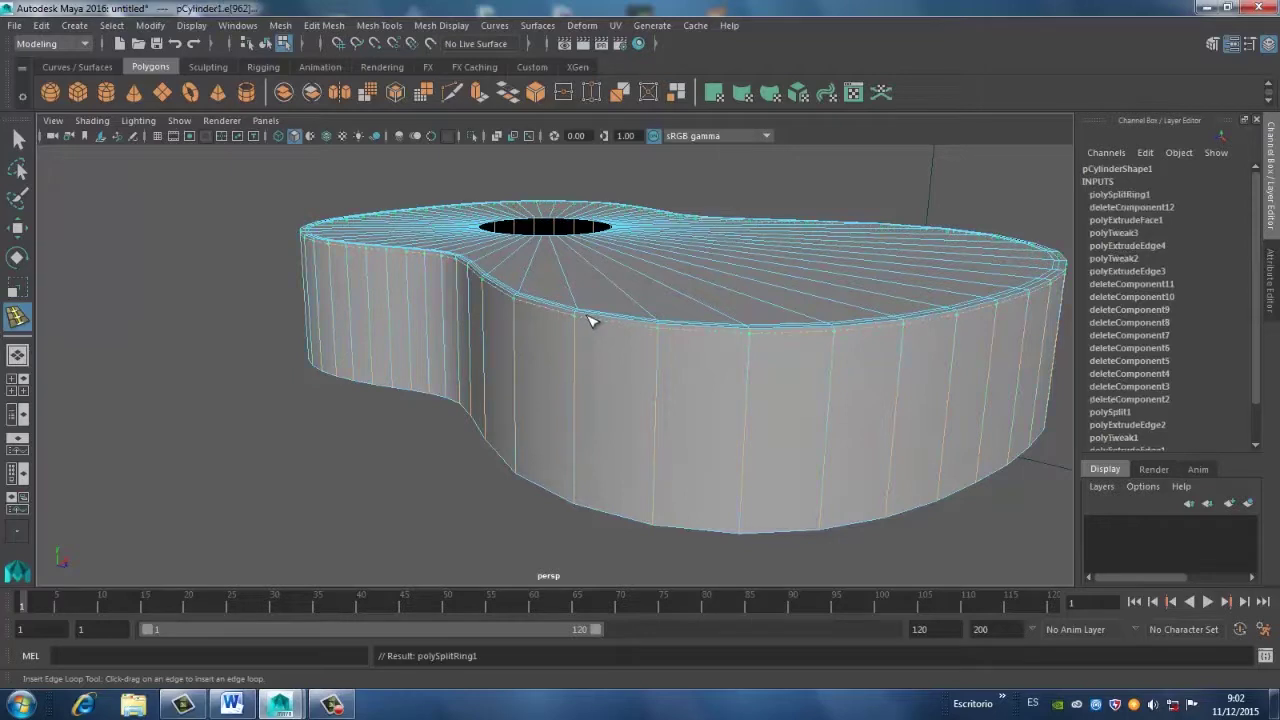
left_click_drag(577, 456, 579, 501)
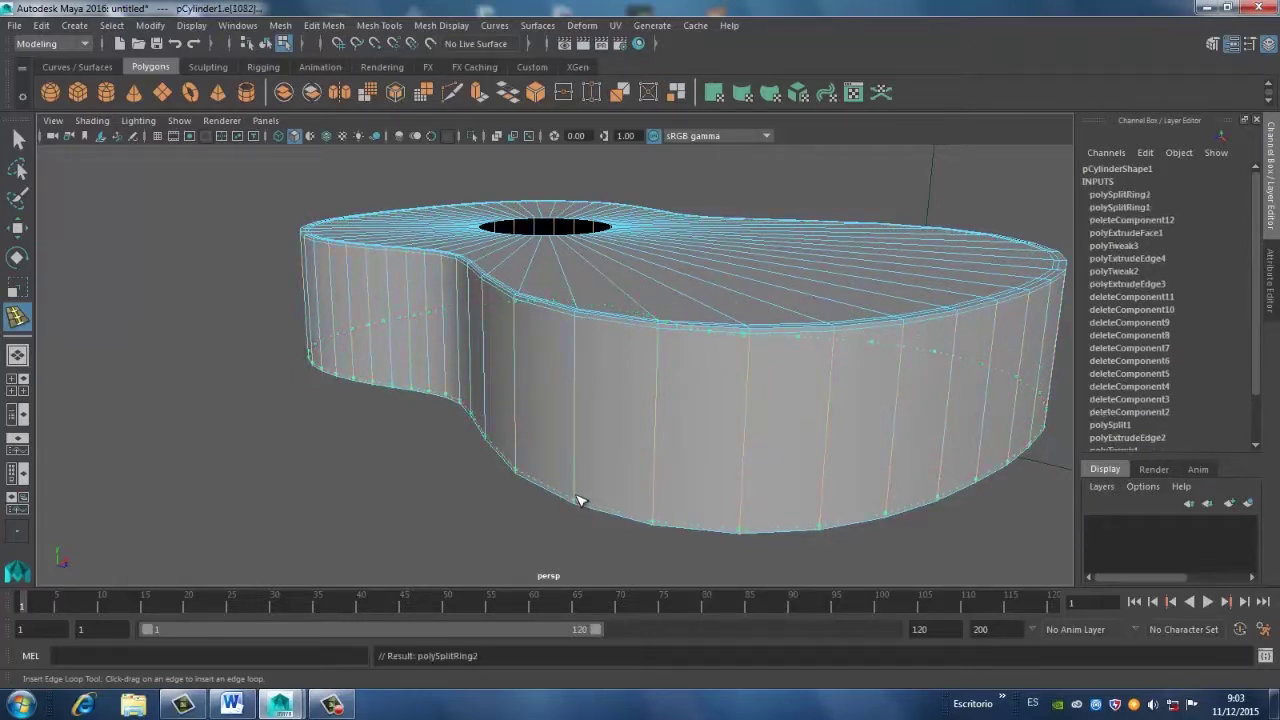
left_click(17, 141)
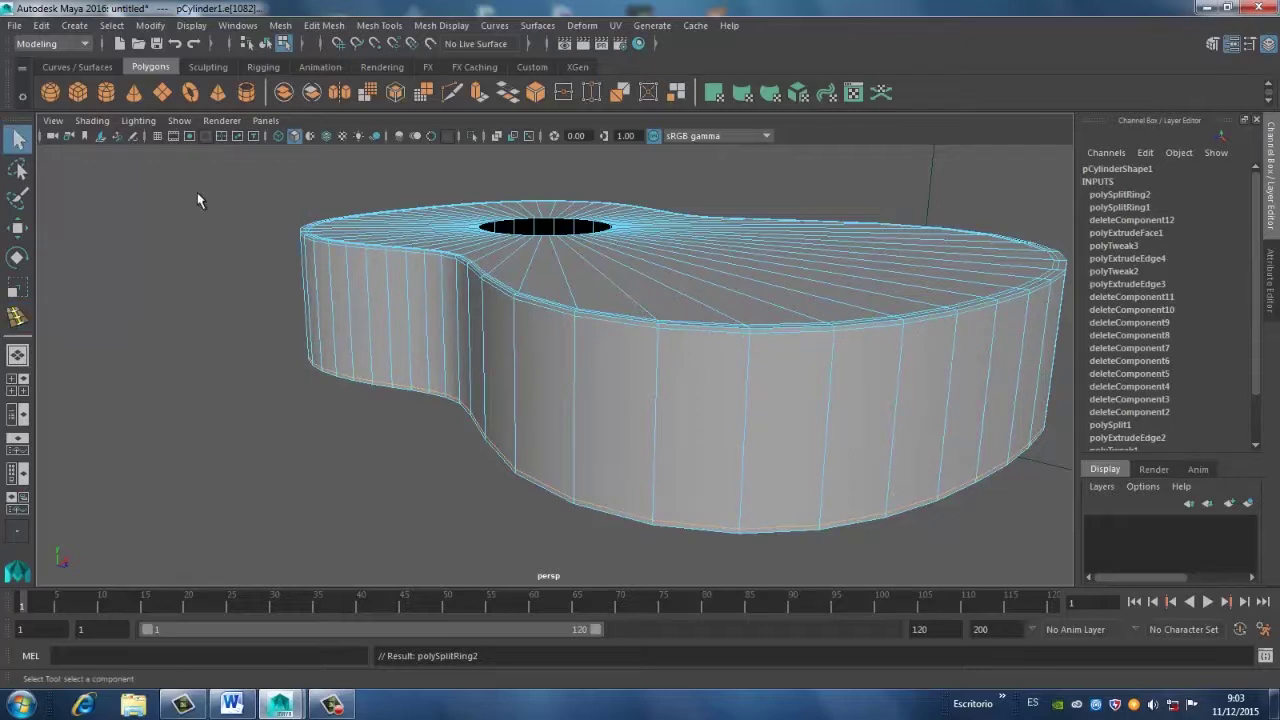
right_click_drag(639, 270, 703, 218)
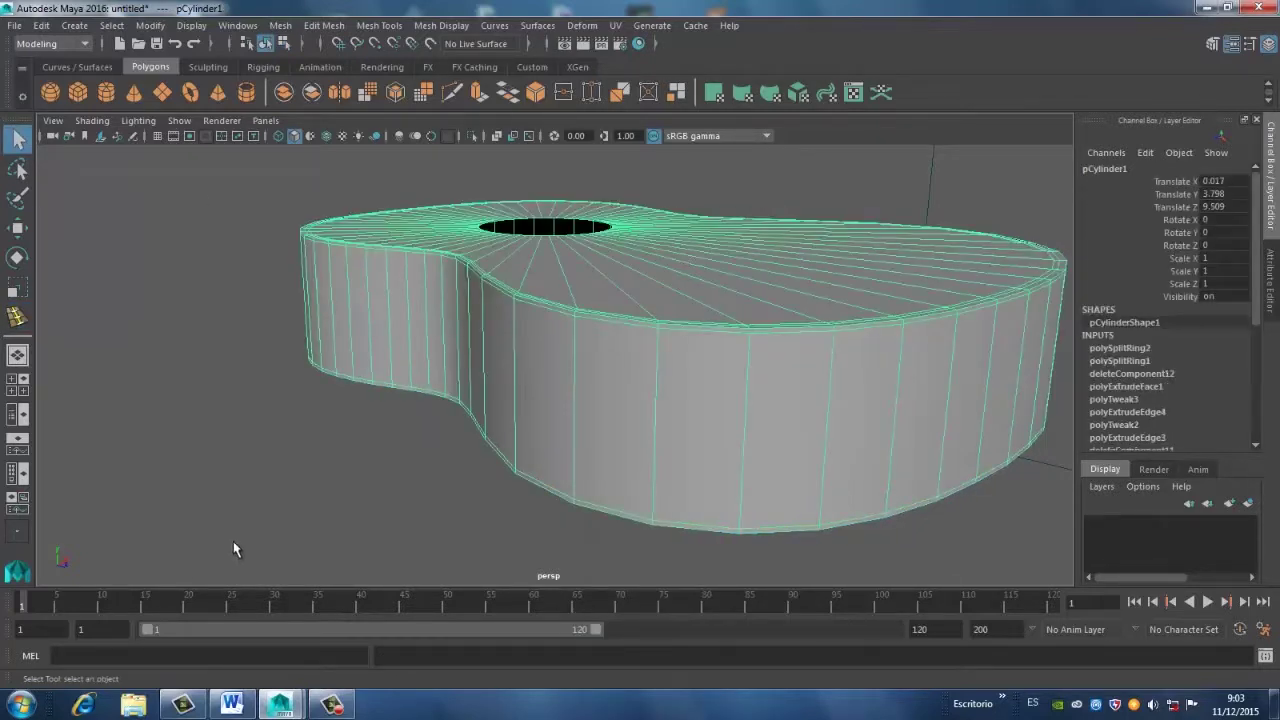
Turn on smooth mesh preview with 3, clear the selection, and orbit around the rounded body
key("3")
left_click(360, 487)
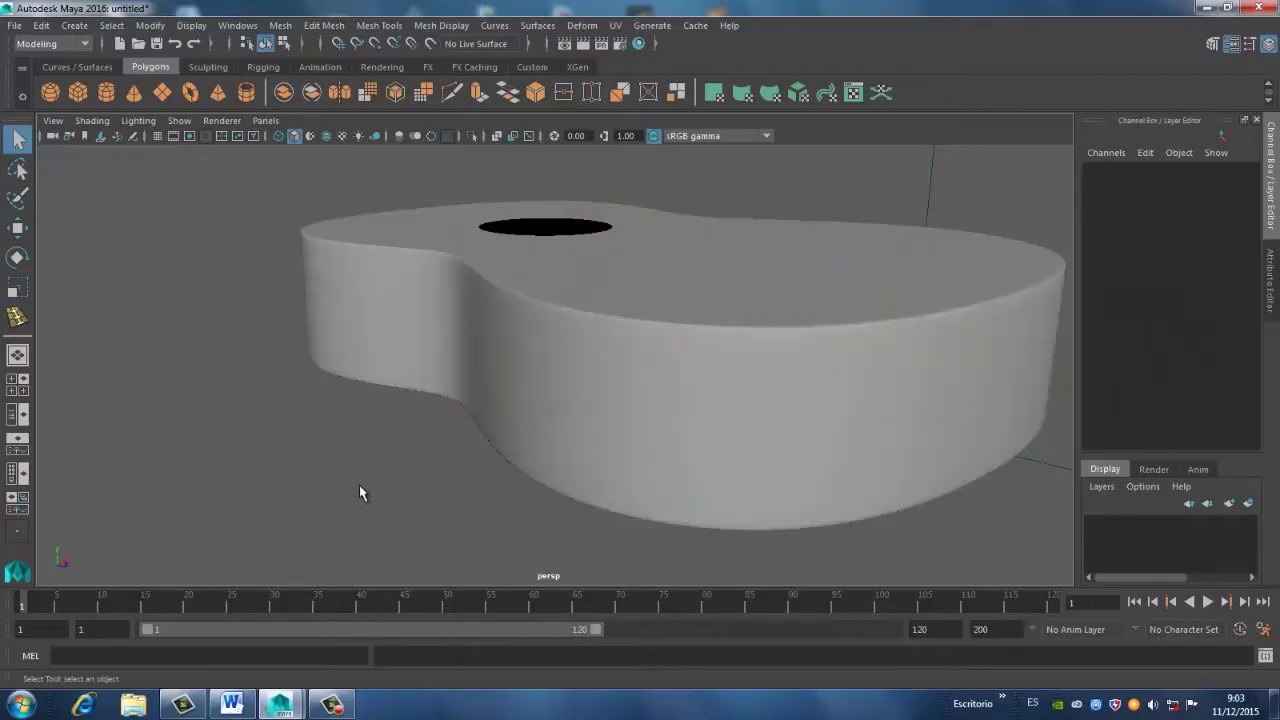
mouse_move(360, 487)
left_mouse_down("alt")
mouse_move(110, 513)
mouse_move(566, 486)
mouse_move(446, 443)
mouse_move(454, 397)
mouse_move(515, 347)
mouse_move(586, 477)
mouse_move(603, 571)
mouse_move(523, 380)
mouse_move(720, 506)
mouse_move(669, 429)
mouse_move(554, 329)
mouse_move(506, 323)
mouse_move(606, 380)
mouse_move(589, 394)
mouse_move(629, 437)
mouse_move(646, 406)
mouse_move(574, 400)
mouse_move(563, 466)
mouse_move(579, 418)
left_mouse_up("alt")
Select the guitar body close up on the soundhole and switch to edge selection
mouse_move(579, 418)
right_mouse_down("alt")
mouse_move(666, 466)
mouse_move(685, 372)
right_mouse_up("alt")
left_click(684, 370)
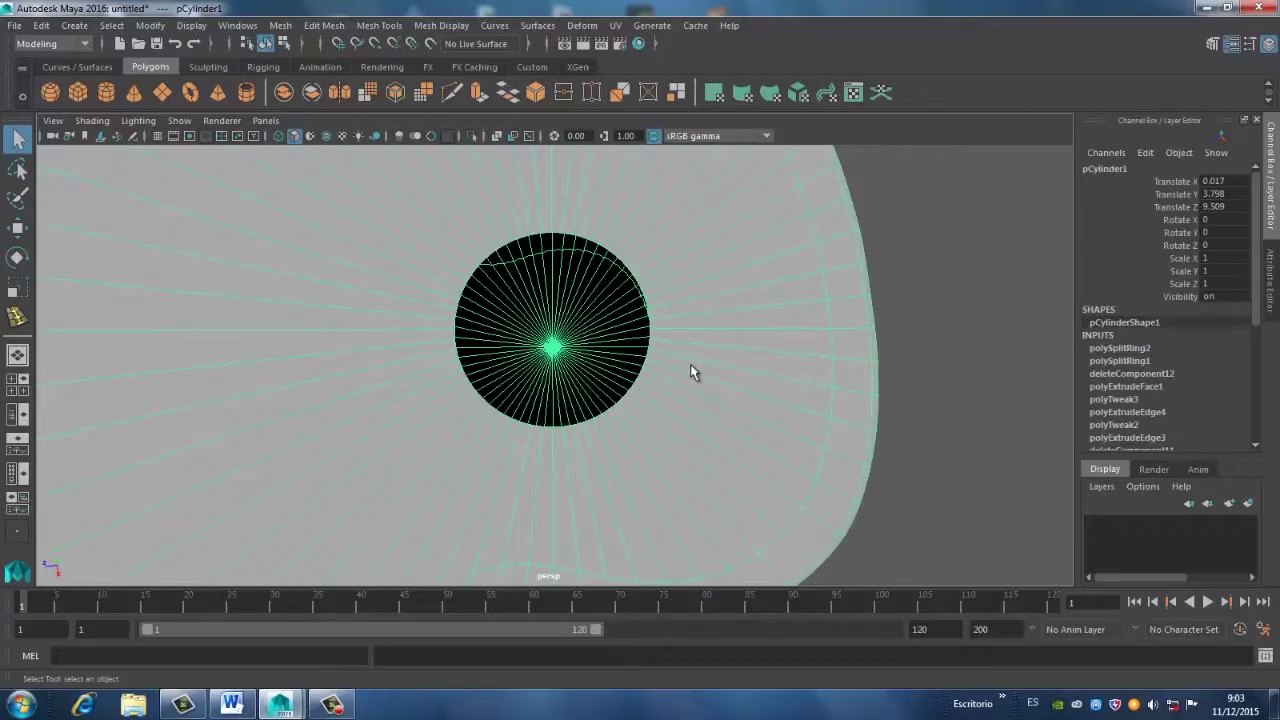
mouse_move(677, 354)
right_mouse_down("alt")
mouse_move(688, 446)
mouse_move(771, 408)
right_mouse_up("alt")
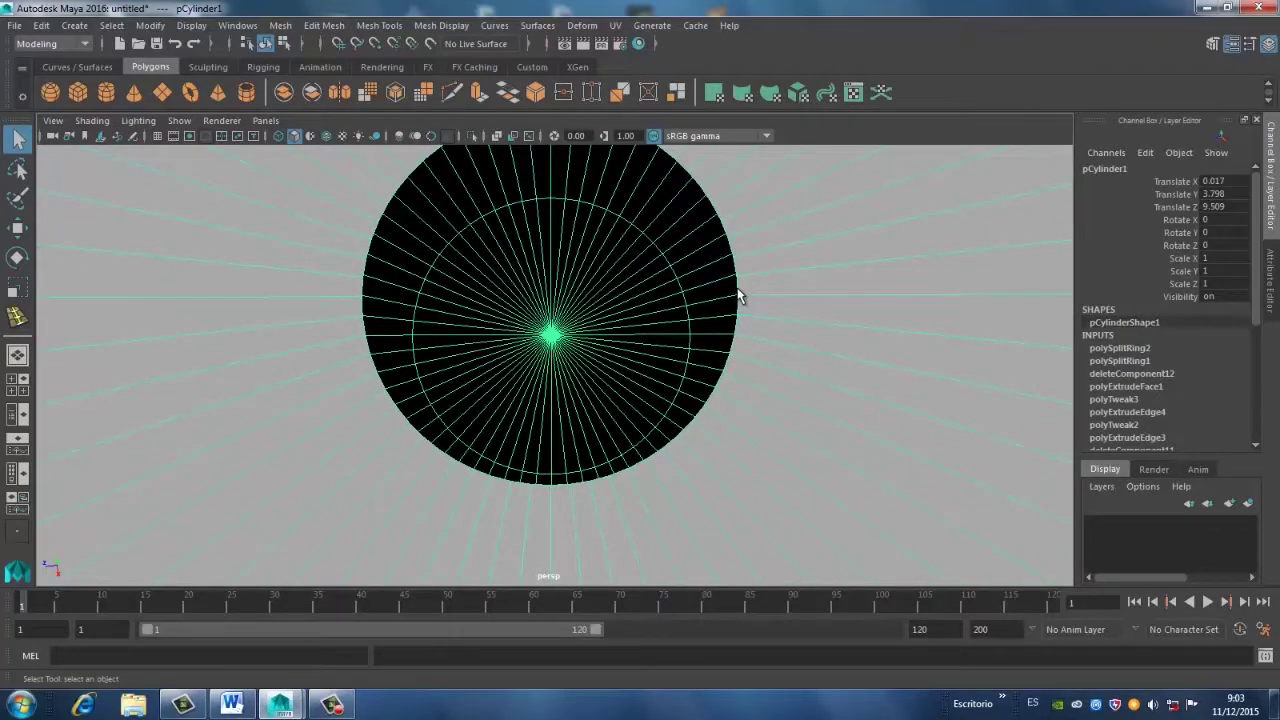
right_click(738, 242)
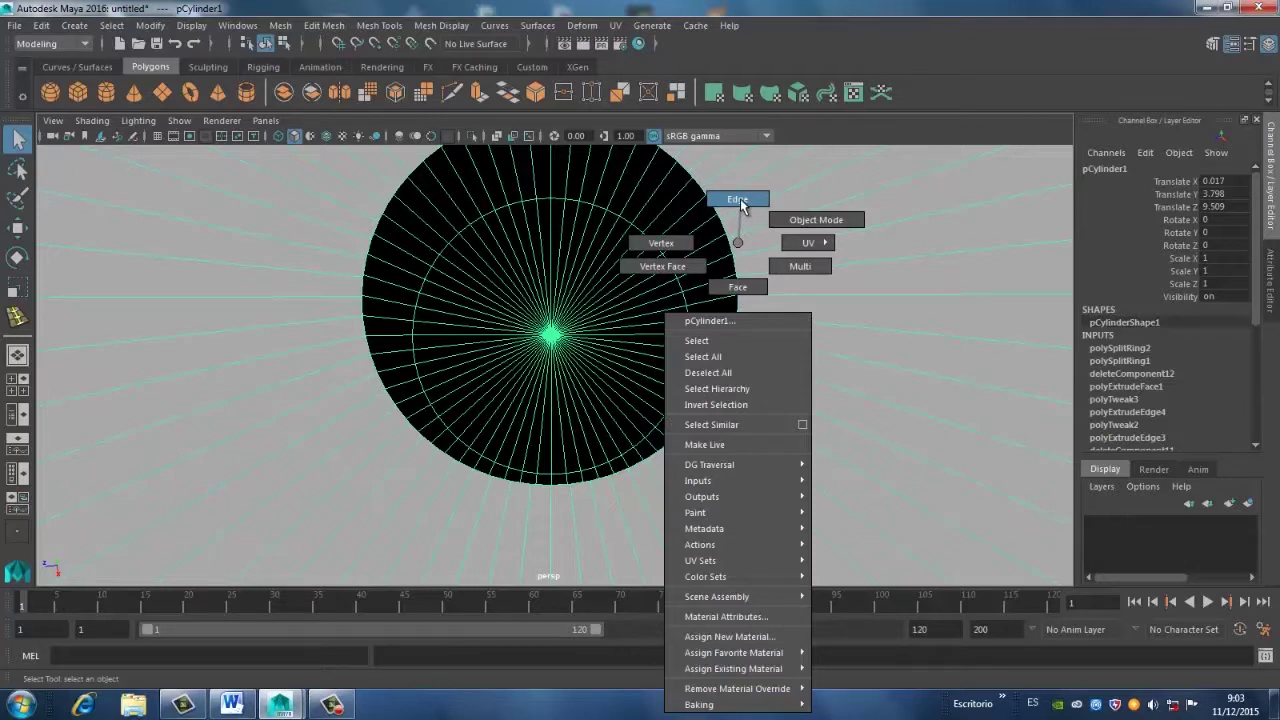
left_click(737, 201)
Double-click a soundhole border edge to select the complete rim edge loop
left_click(760, 265)
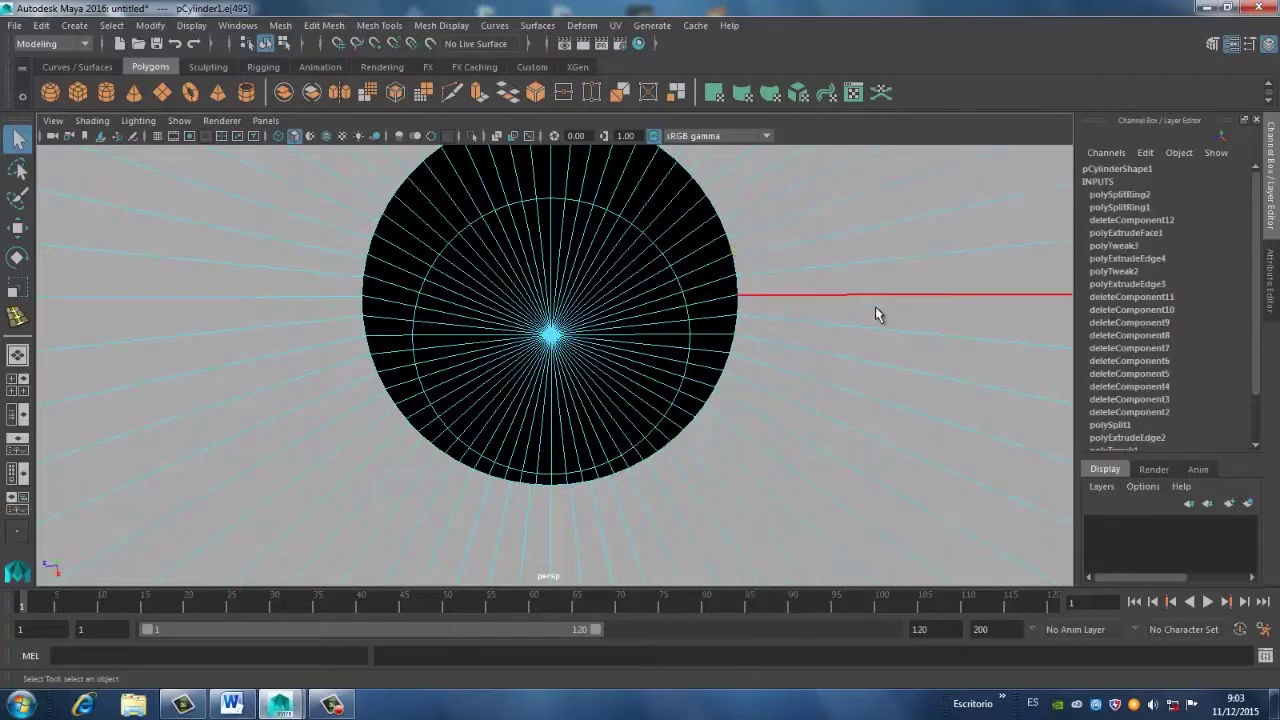
left_click(879, 325)
left_click(470, 553)
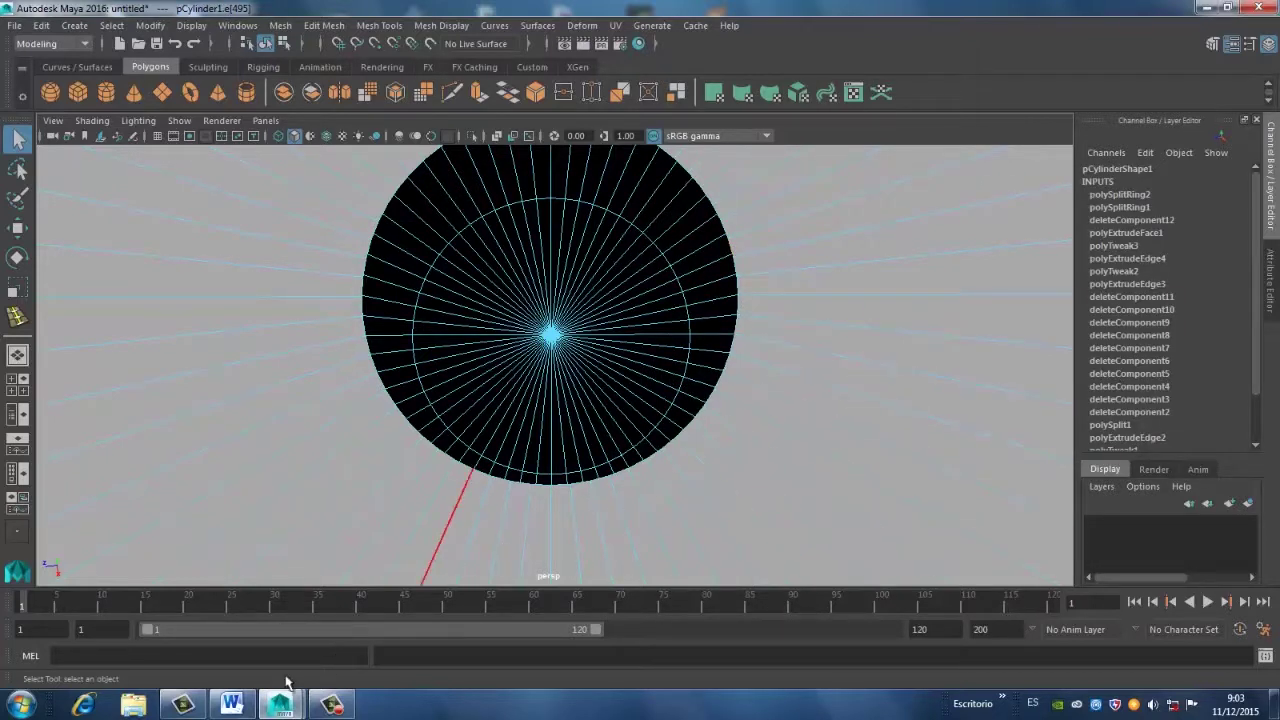
left_click(231, 704)
left_click(231, 704)
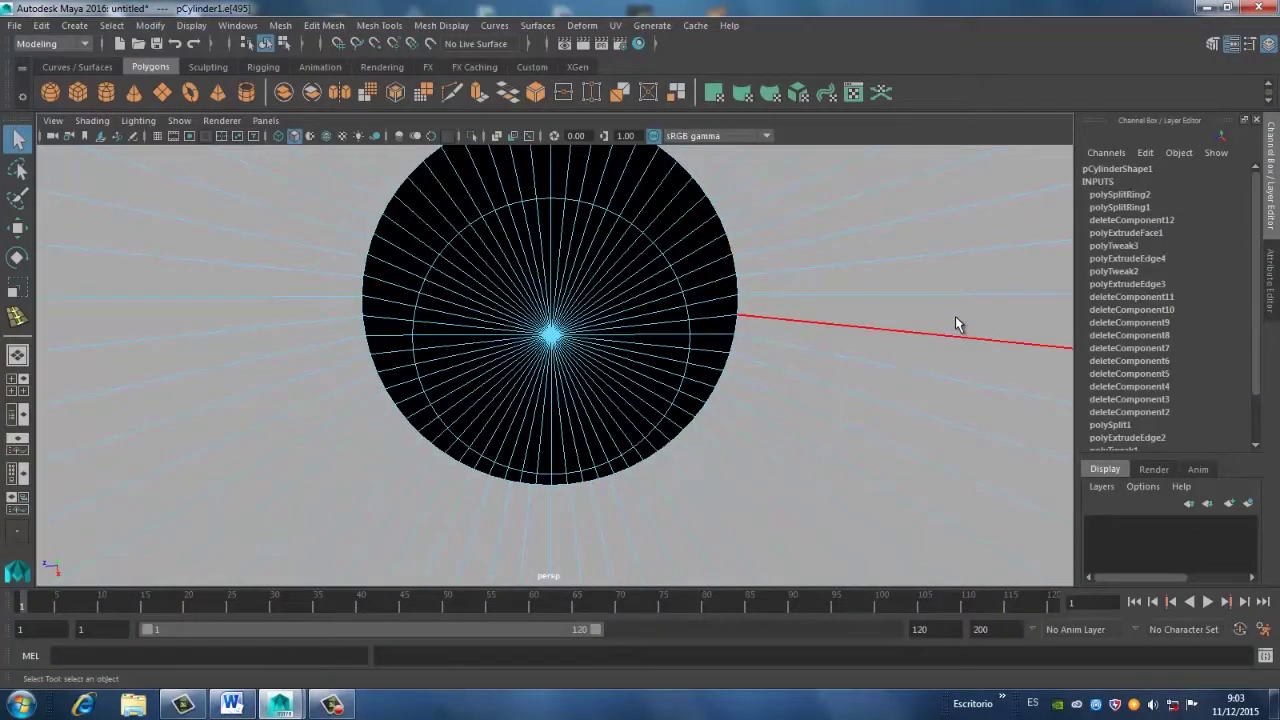
double_click(956, 318)
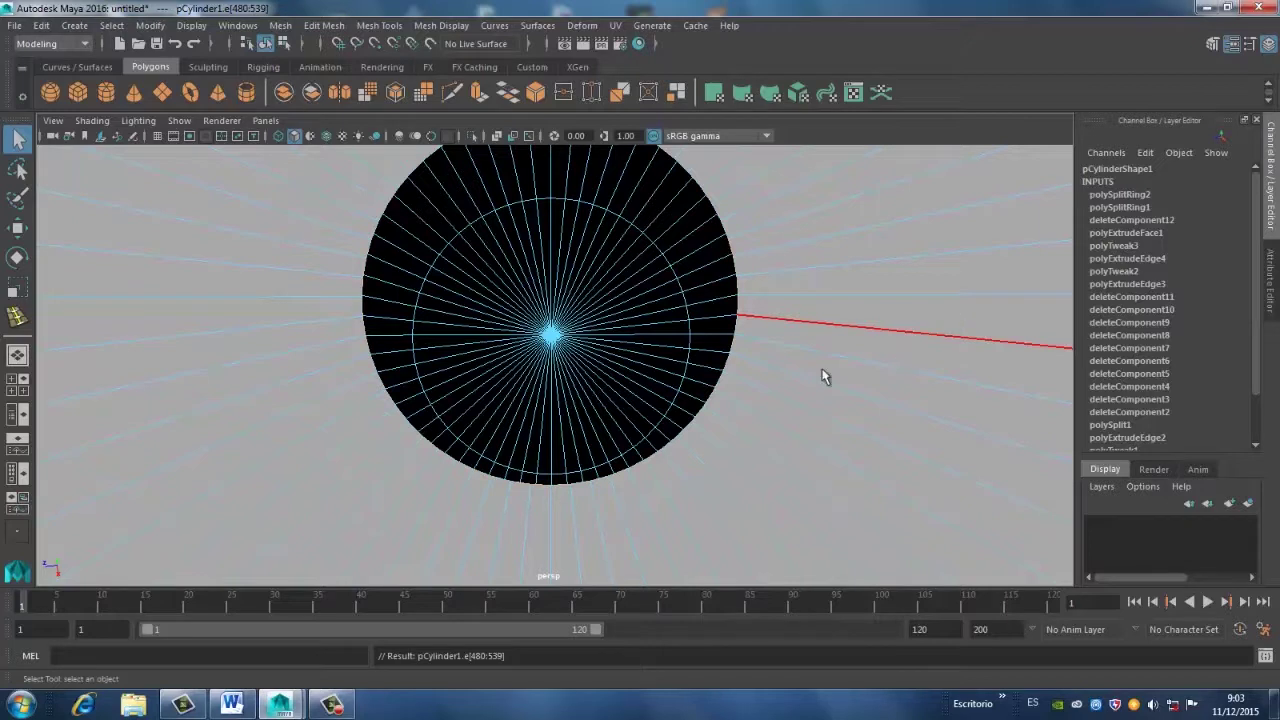
Extrude the soundhole rim edges twice, scaling each new ring to widen the rim
left_click(478, 93)
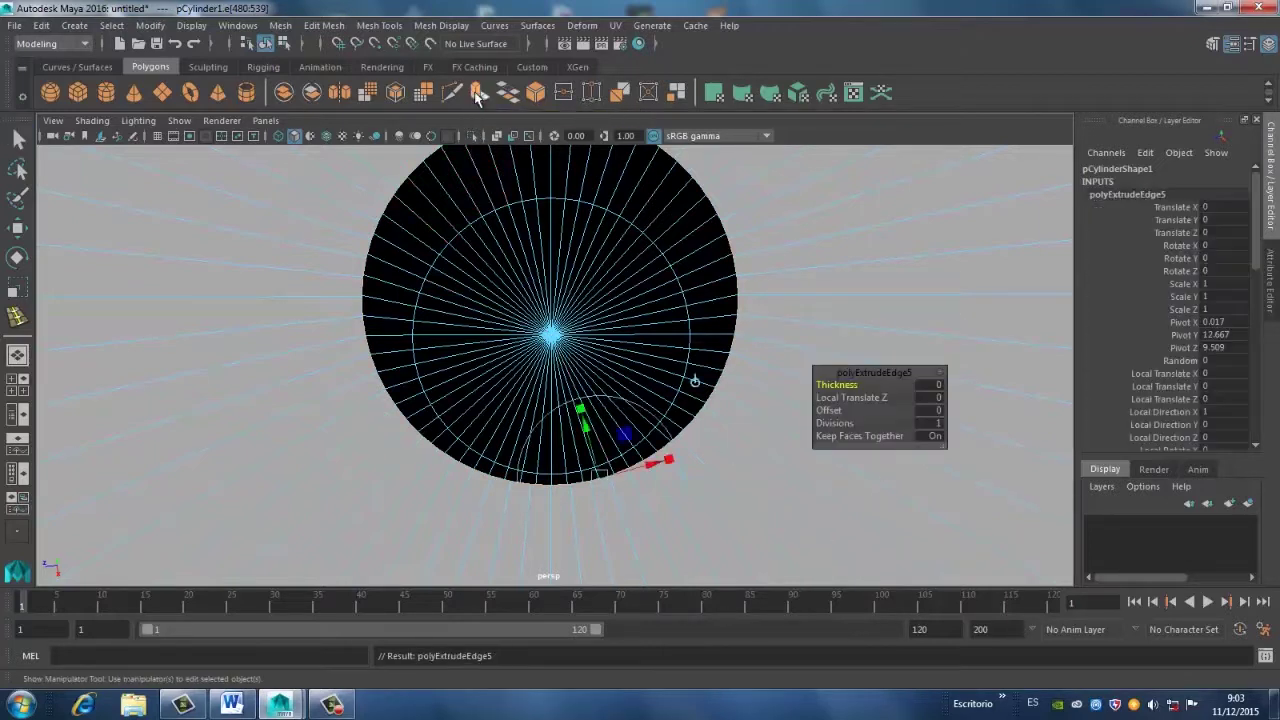
mouse_move(594, 473)
left_mouse_down()
mouse_move(742, 510)
mouse_move(740, 549)
left_mouse_up()
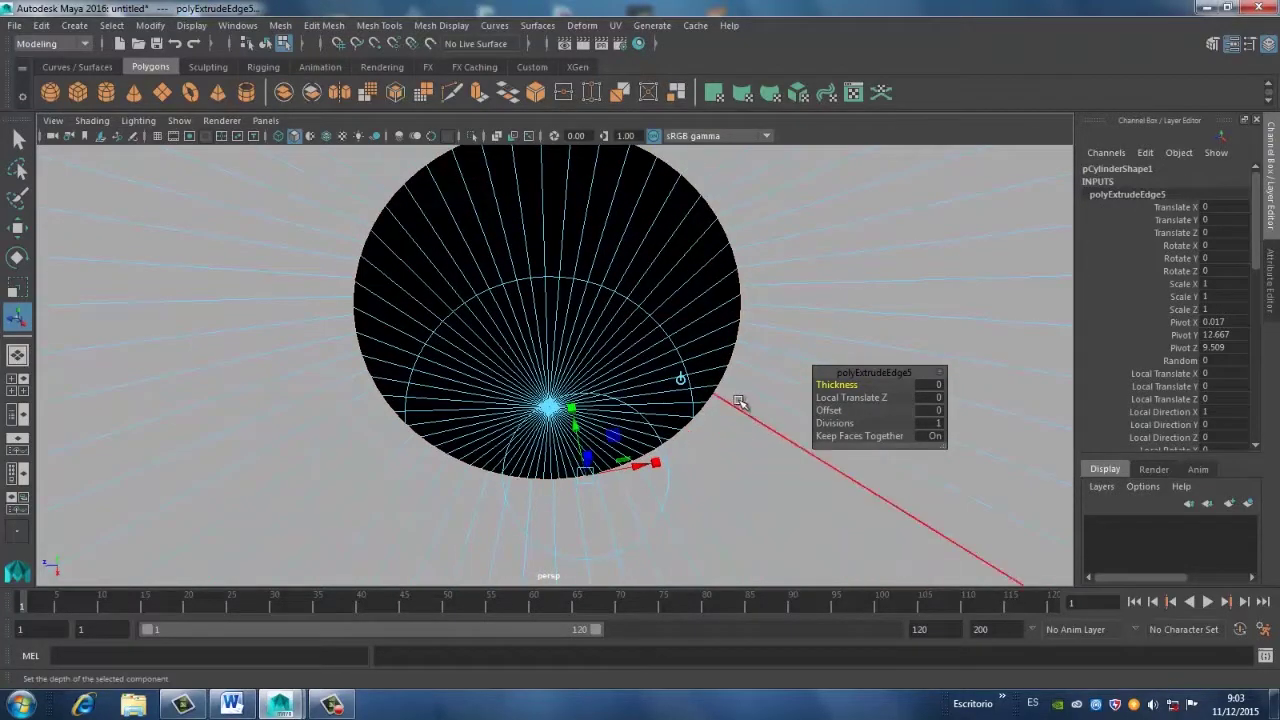
left_click(17, 287)
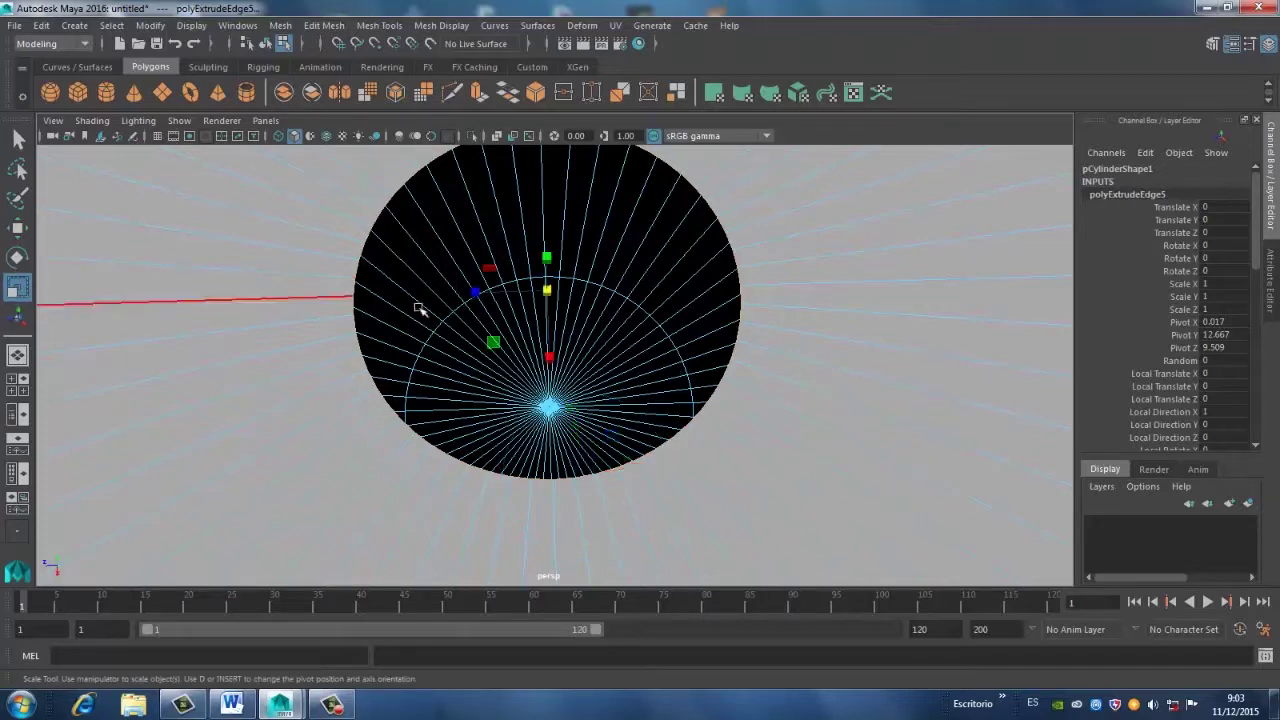
mouse_move(630, 335)
left_mouse_down()
mouse_move(652, 408)
mouse_move(579, 354)
mouse_move(560, 320)
left_mouse_up()
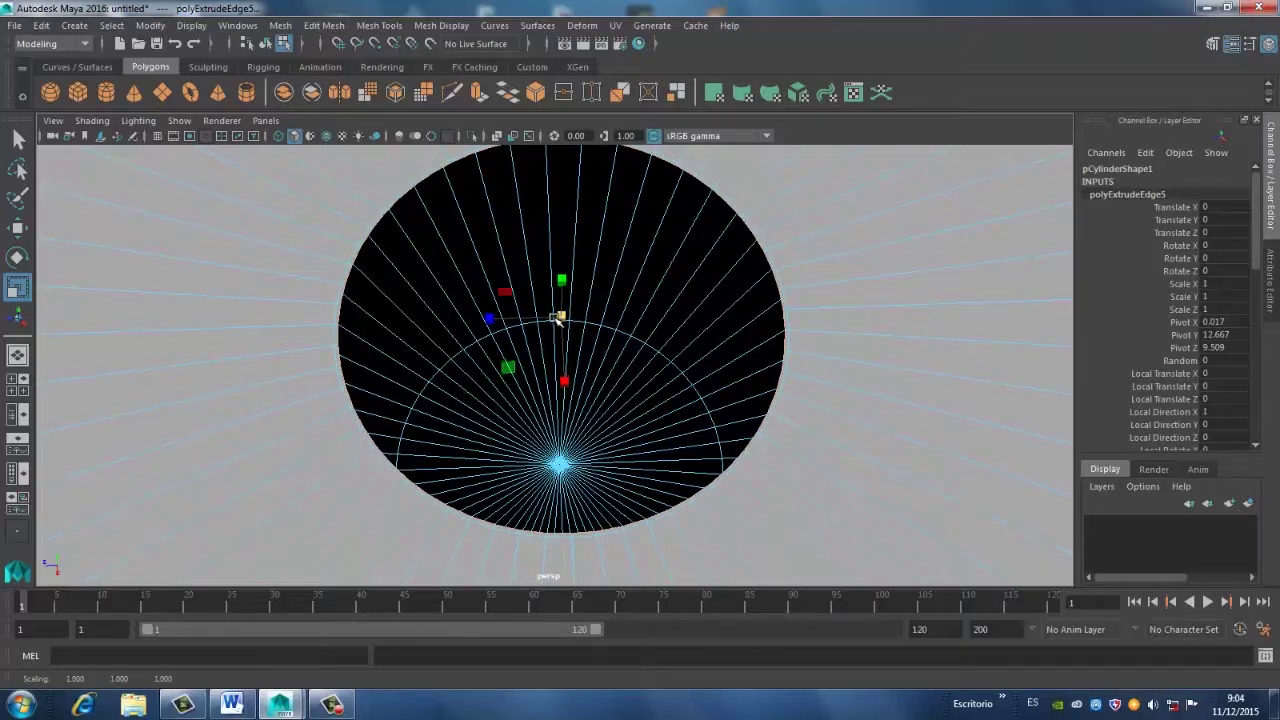
key("ctrl+e")
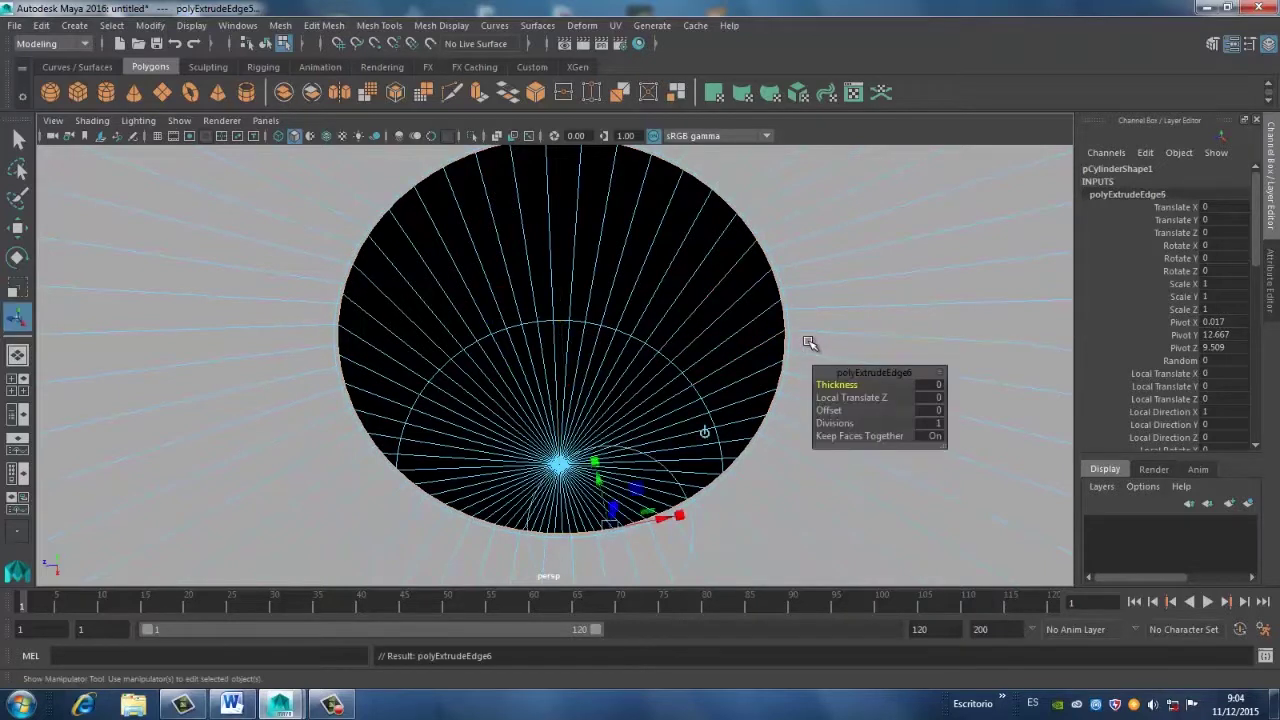
key("r")
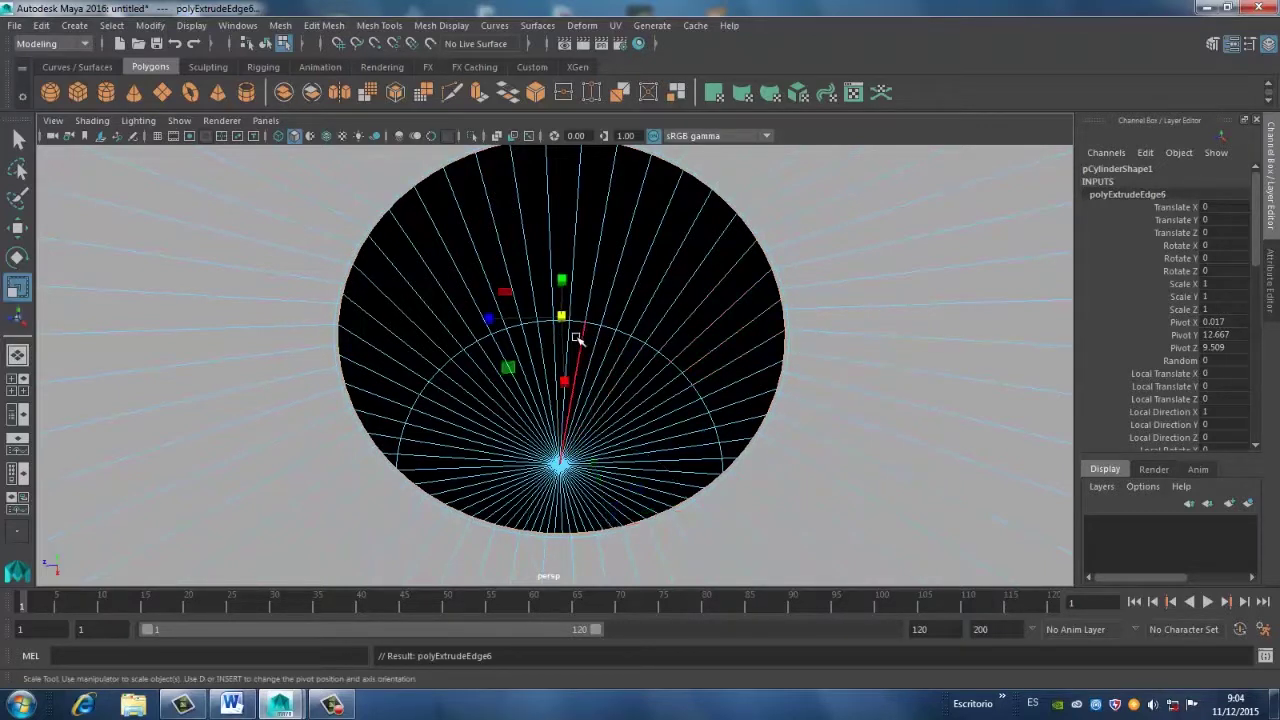
left_click_drag(562, 318, 561, 320)
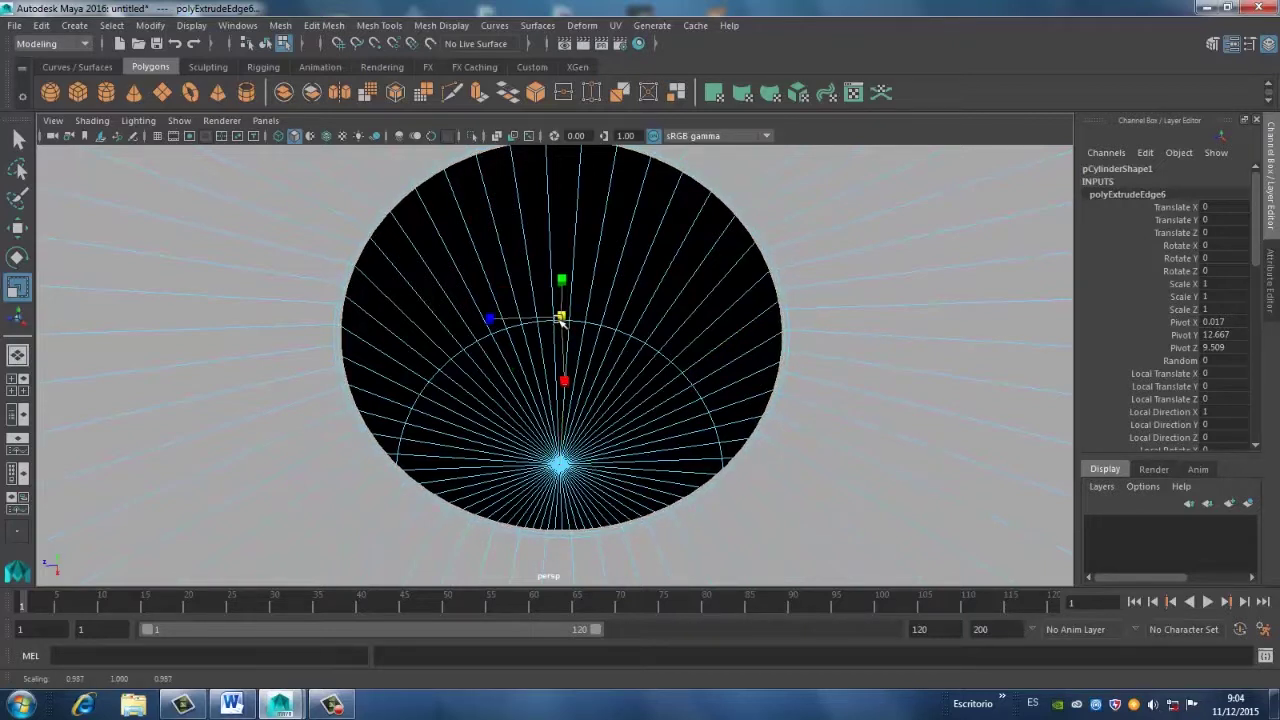
left_click(561, 320)
Extrude the rim a third time and move the new ring down into the hole
key("ctrl+e")
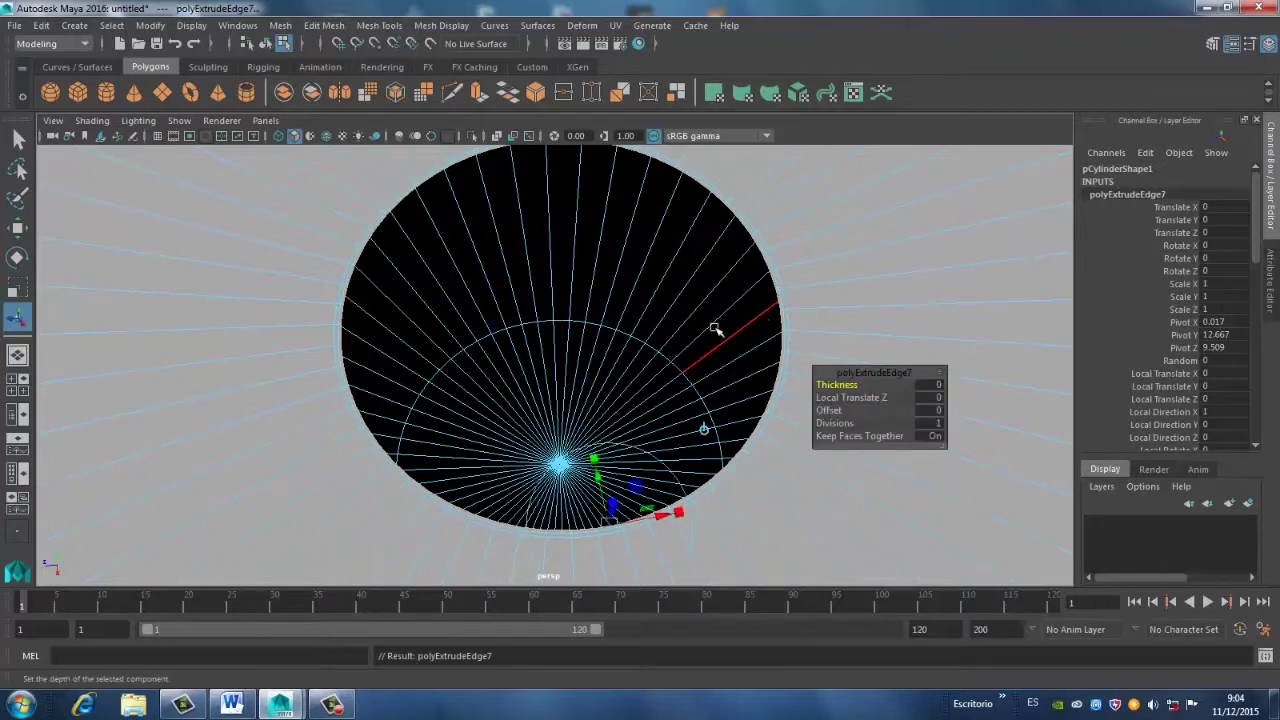
left_click_drag(843, 364, 853, 360)
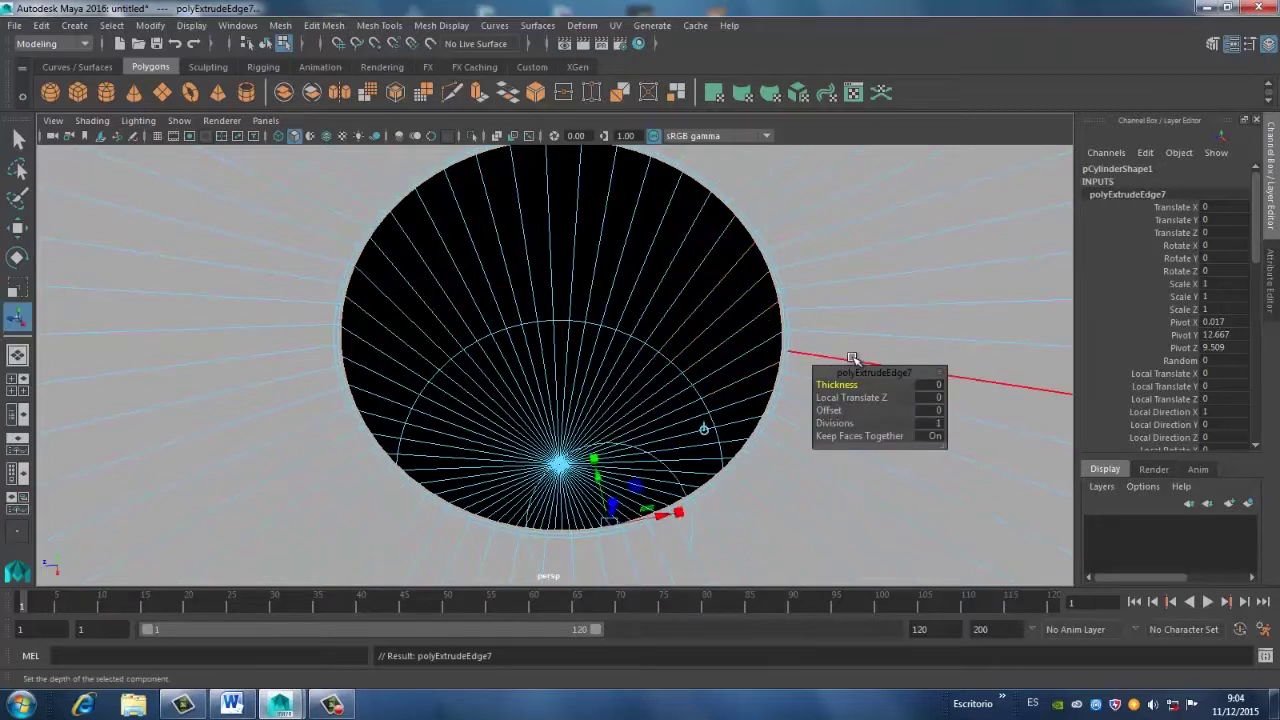
key("w")
mouse_move(596, 384)
left_mouse_down("alt")
mouse_move(552, 450)
mouse_move(550, 365)
left_mouse_up("alt")
left_click_drag(513, 287, 514, 295)
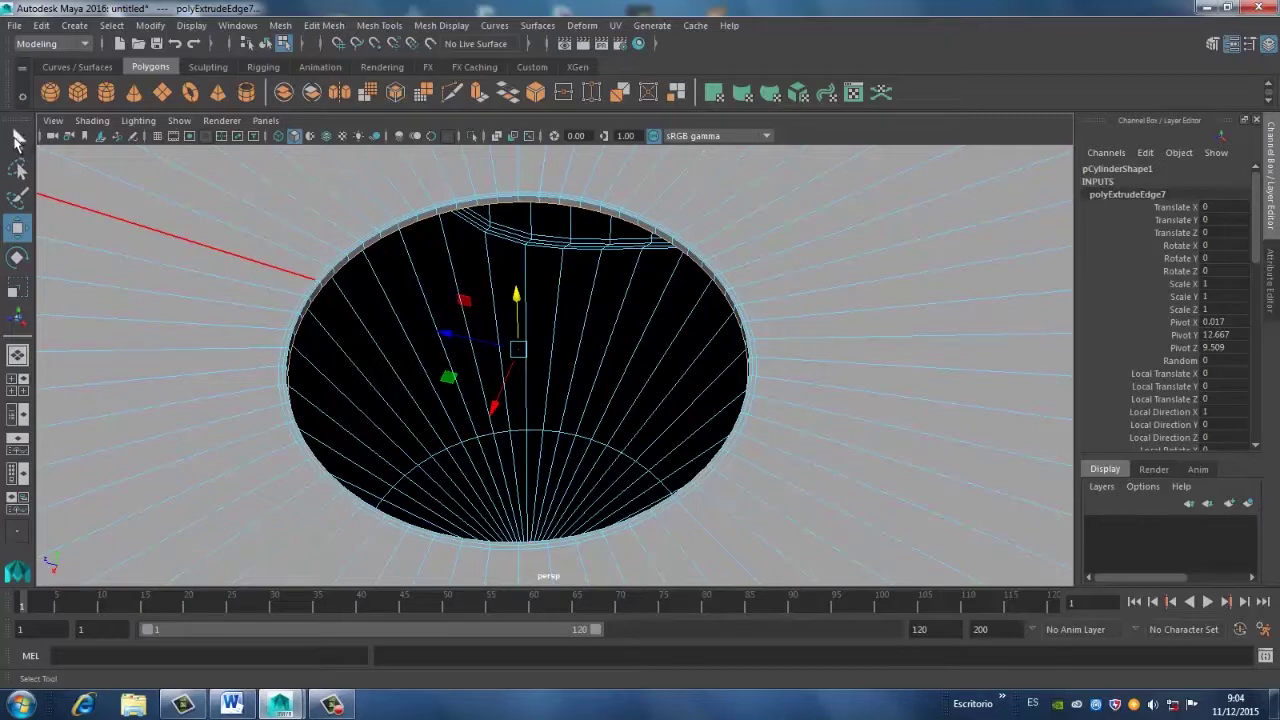
Insert supporting edge loops (polySplitRing3 and 4) along the soundhole rim band, then return to Object Mode
left_click(18, 140)
scroll(391, 394, "up", 2)
scroll(530, 309, "up", 3)
mouse_move(530, 309)
left_mouse_down("alt")
mouse_move(629, 371)
mouse_move(614, 400)
mouse_move(543, 391)
mouse_move(517, 357)
left_mouse_up("alt")
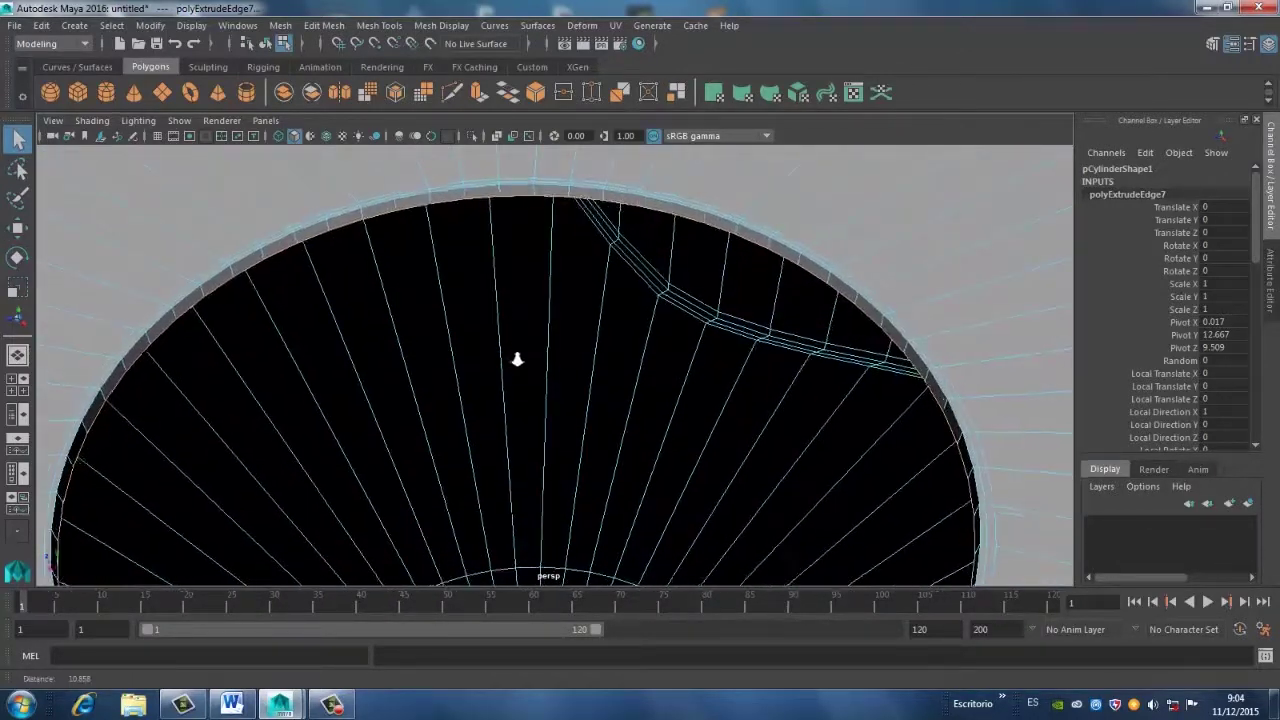
right_click_drag(517, 357, 571, 403, "alt")
left_click_drag(571, 403, 591, 486, "alt")
middle_click_drag(591, 486, 530, 356, "alt")
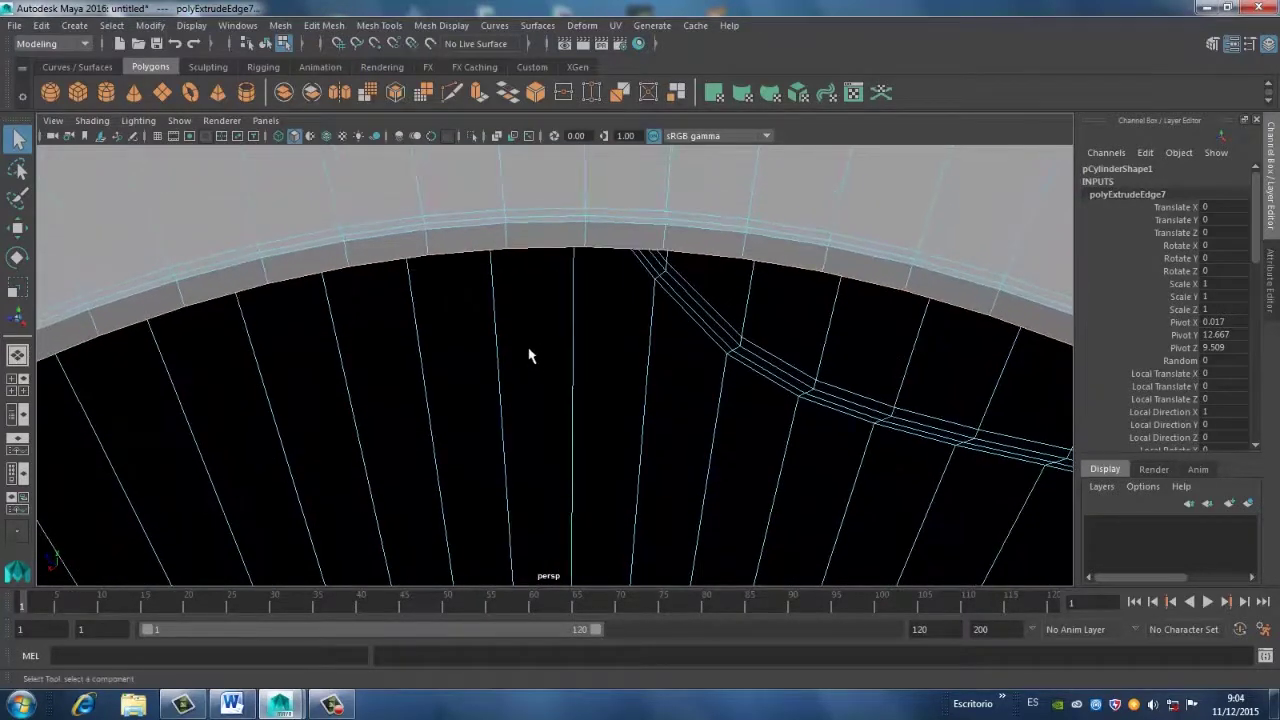
mouse_move(507, 240)
right_mouse_down()
mouse_move(512, 226)
mouse_move(424, 253)
right_mouse_up()
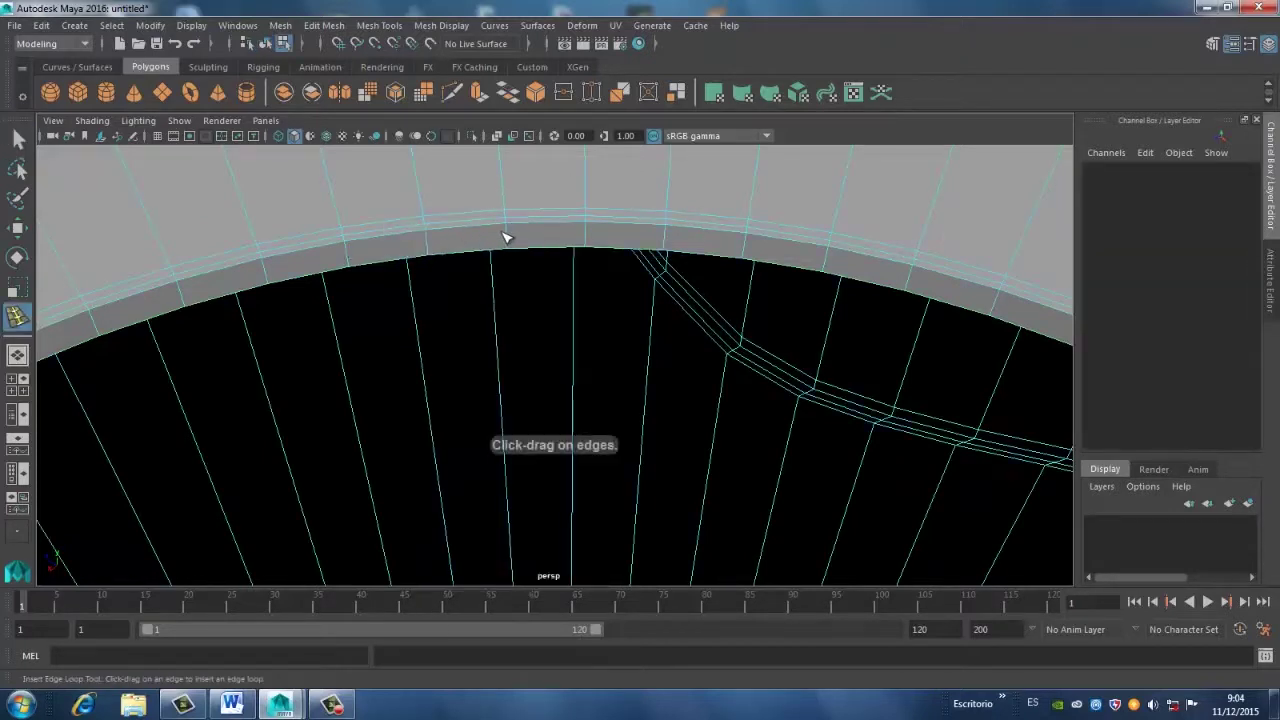
left_click_drag(507, 238, 510, 232)
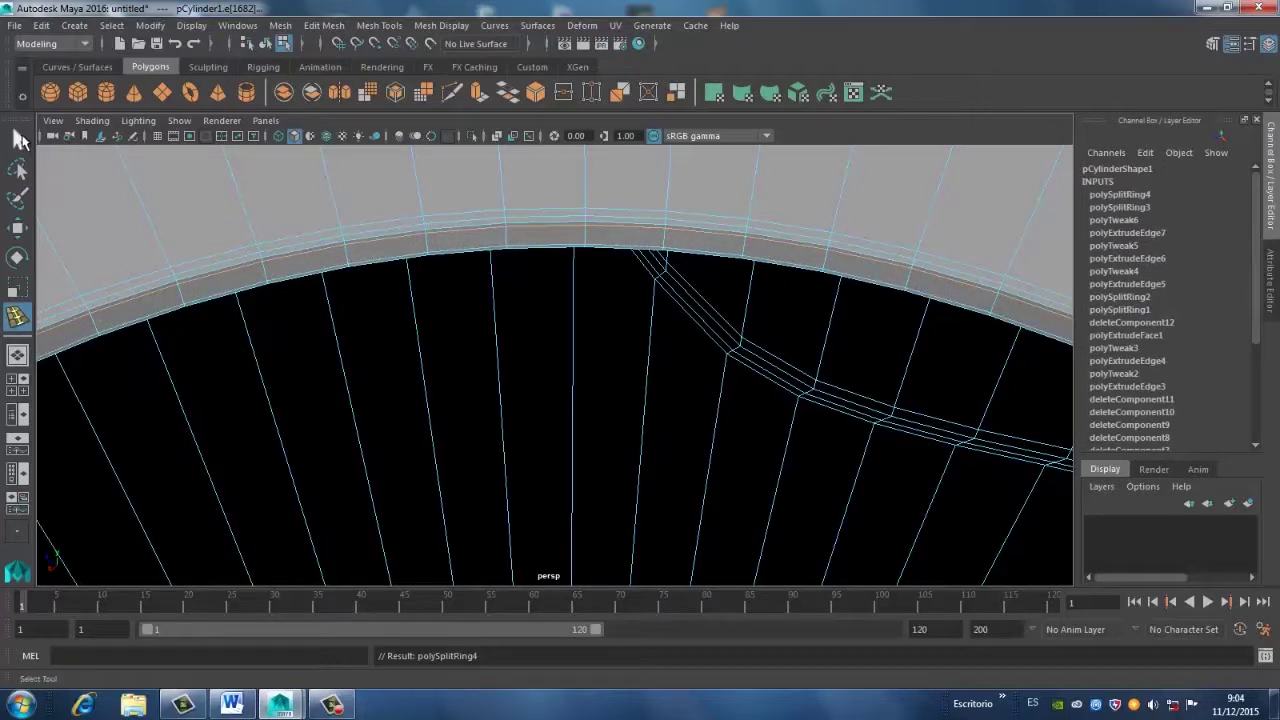
key("q")
right_click(450, 198)
left_click(507, 172)
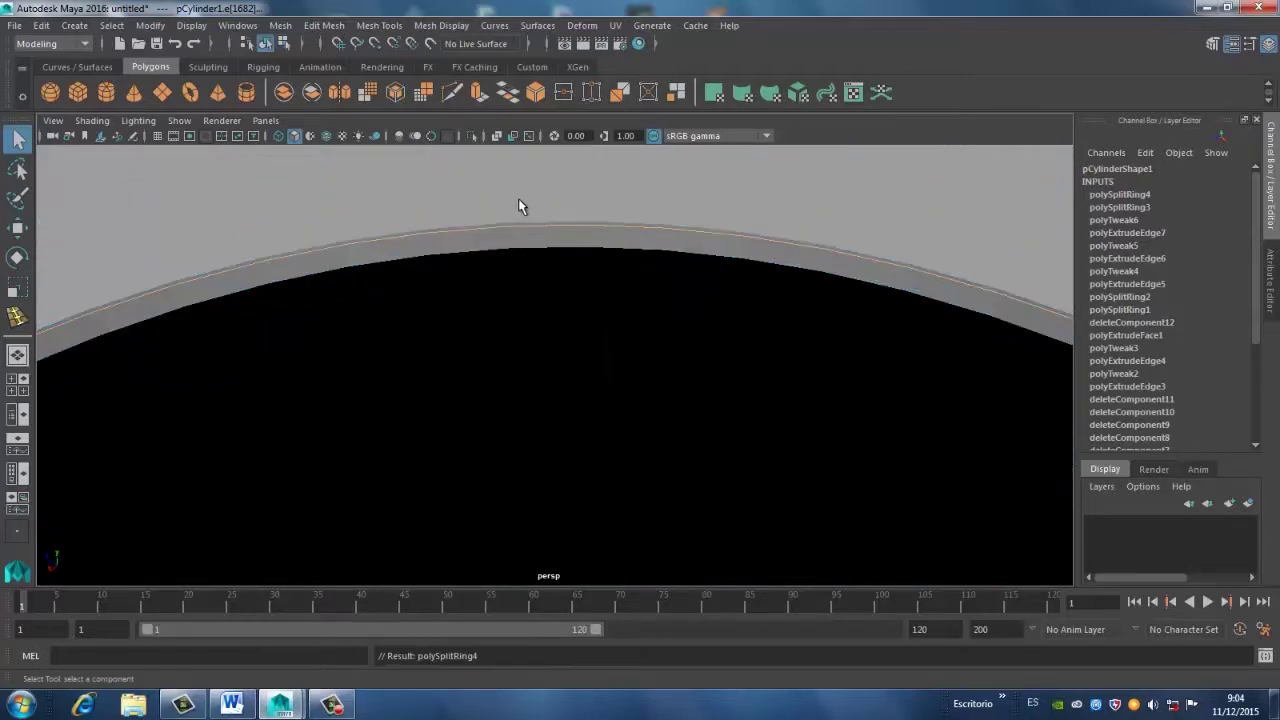
scroll(520, 200, "down", 5)
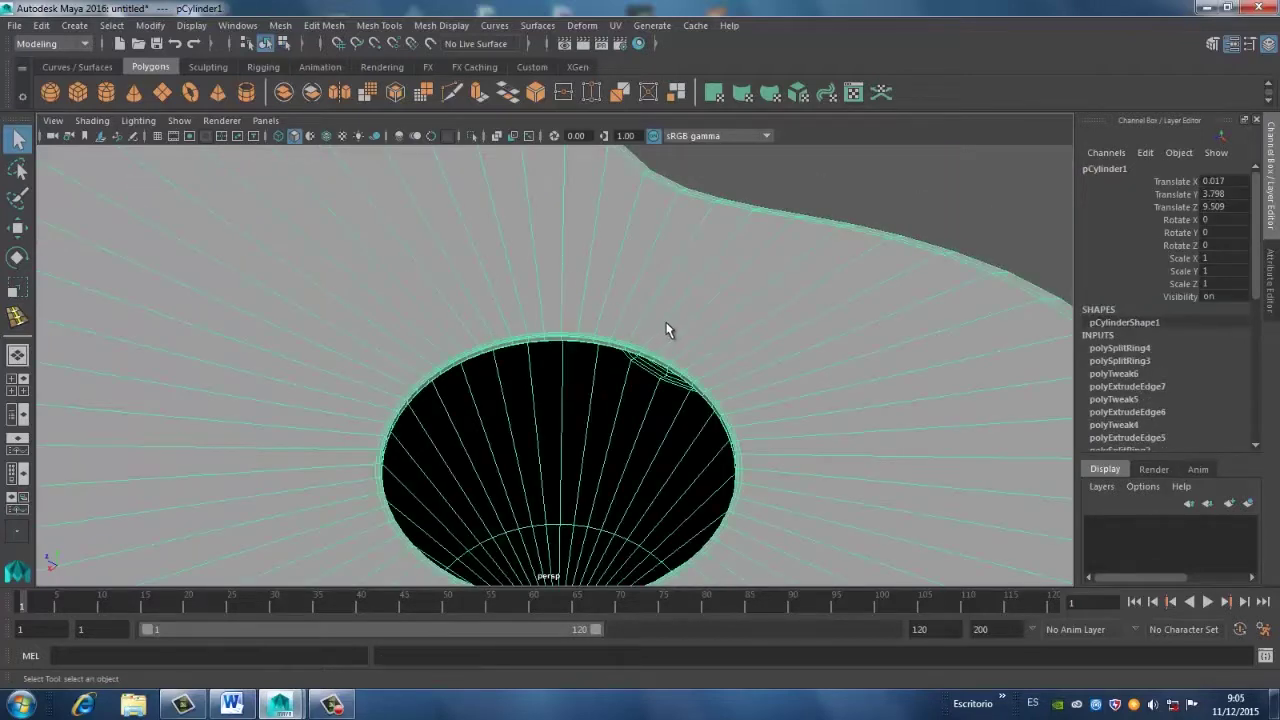
scroll(848, 366, "down", 1)
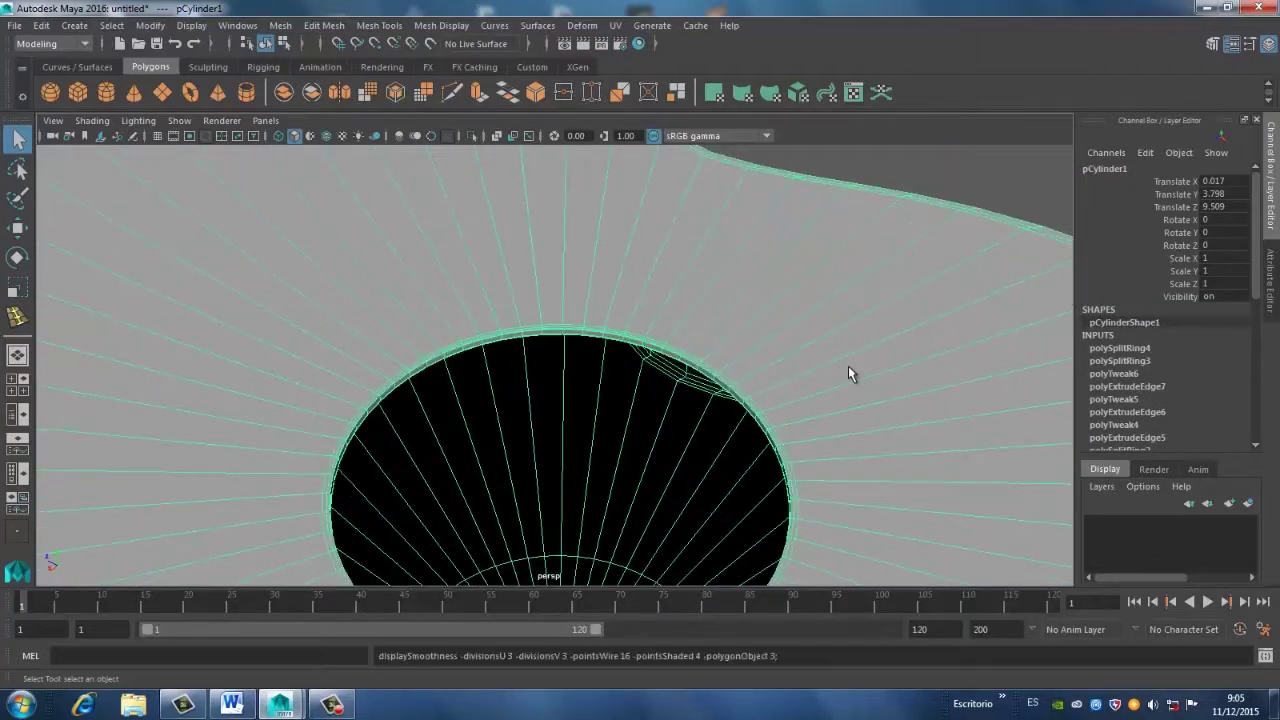
scroll(848, 366, "down", 3)
scroll(848, 366, "down", 2)
left_click(858, 300)
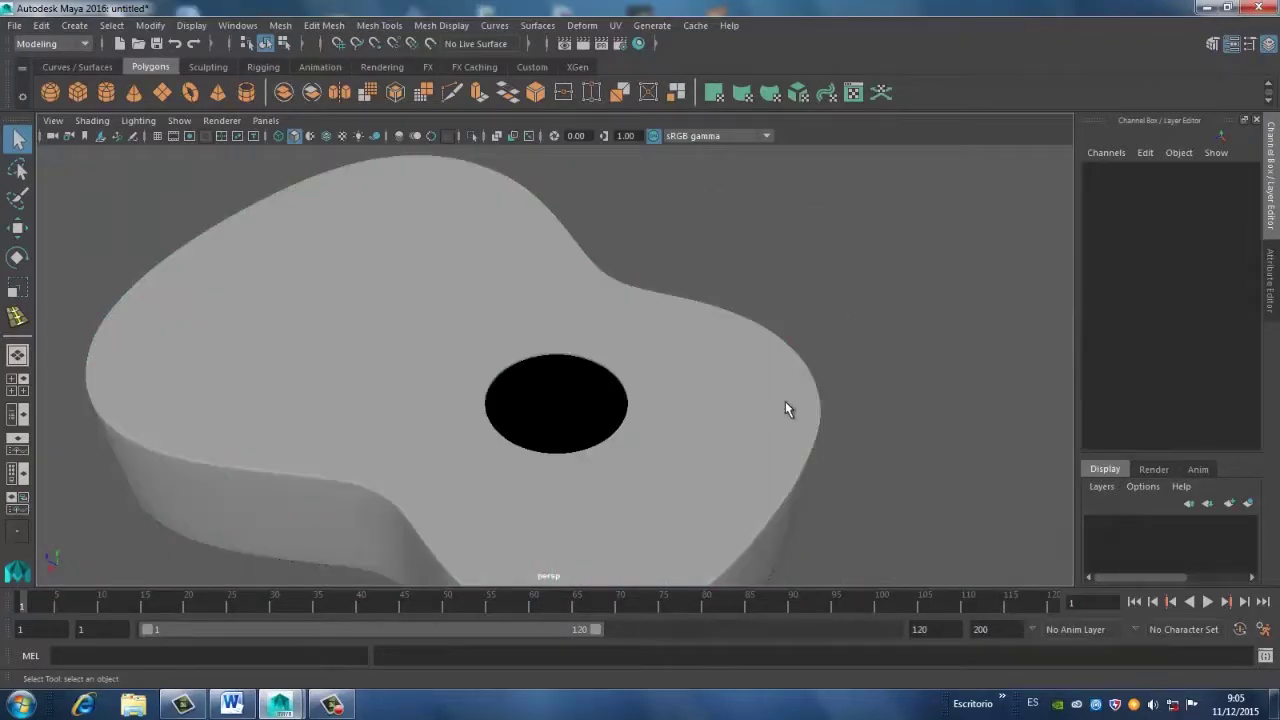
mouse_move(785, 401)
left_mouse_down("alt")
mouse_move(876, 449)
mouse_move(948, 369)
mouse_move(943, 346)
mouse_move(826, 406)
mouse_move(894, 394)
mouse_move(720, 369)
left_mouse_up("alt")
mouse_move(720, 369)
right_mouse_down("alt")
mouse_move(681, 357)
mouse_move(577, 277)
right_mouse_up("alt")
left_click_drag(577, 277, 563, 280, "alt")
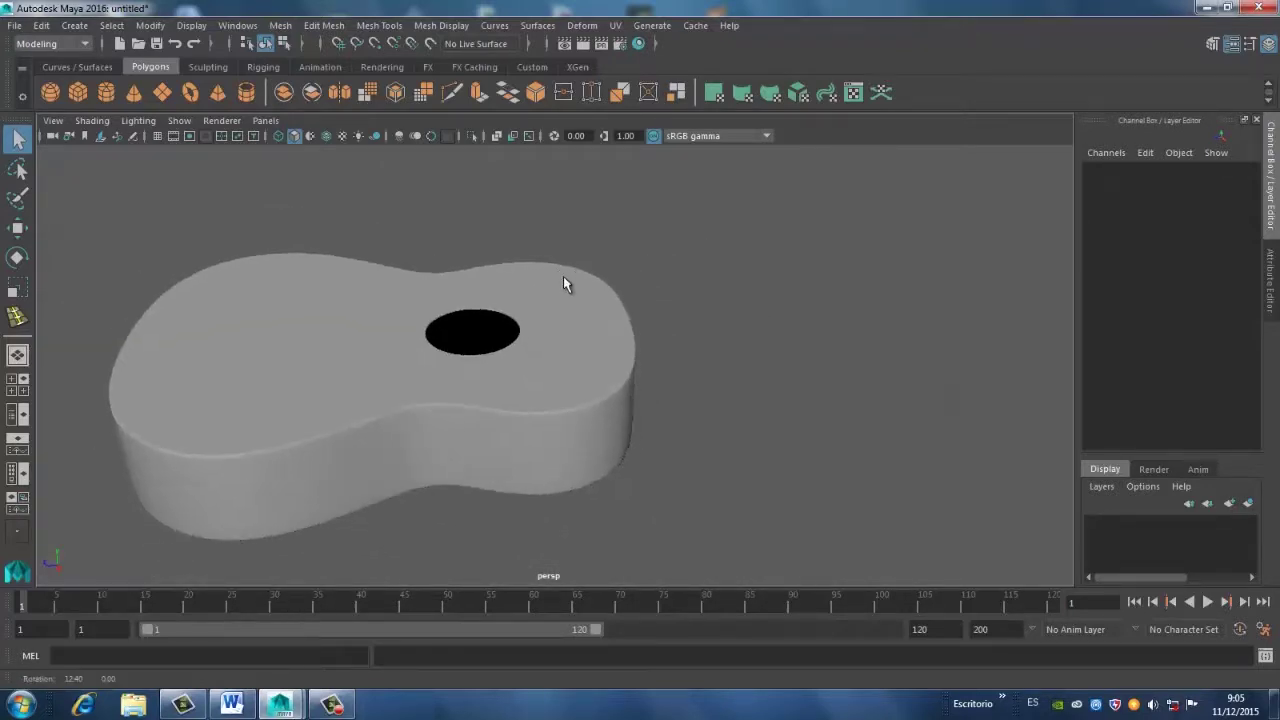
mouse_move(594, 343)
left_mouse_down("alt")
mouse_move(582, 336)
mouse_move(524, 510)
left_mouse_up("alt")
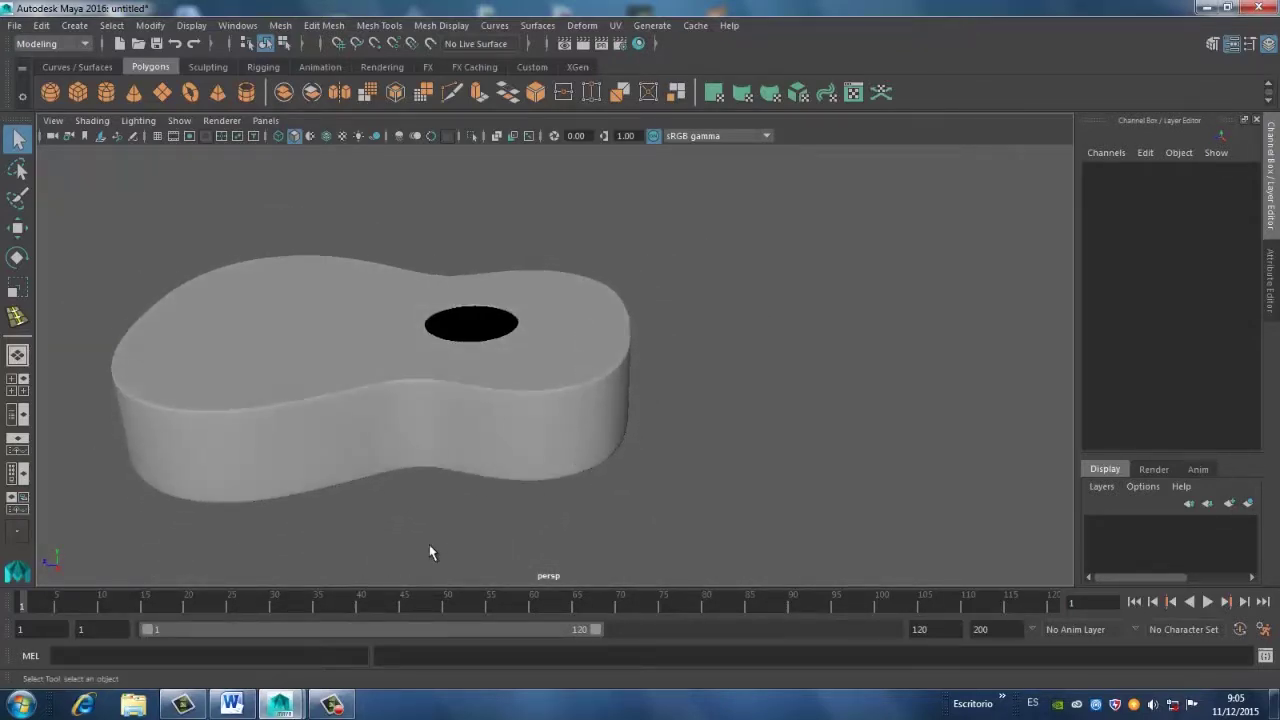